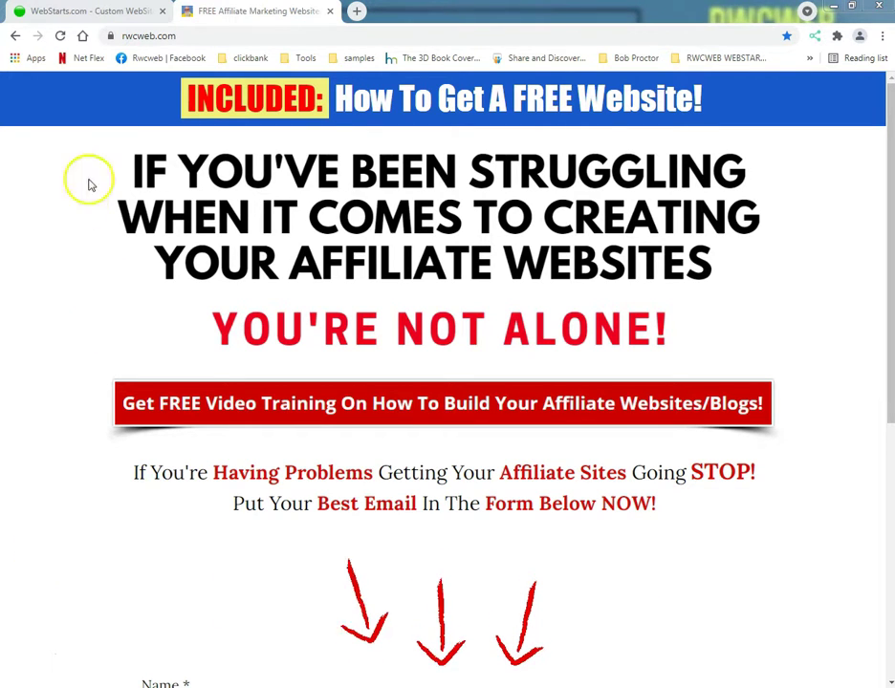
Step: Switch to the WebStarts editor and bring the top of the landing page into view
click(128, 16)
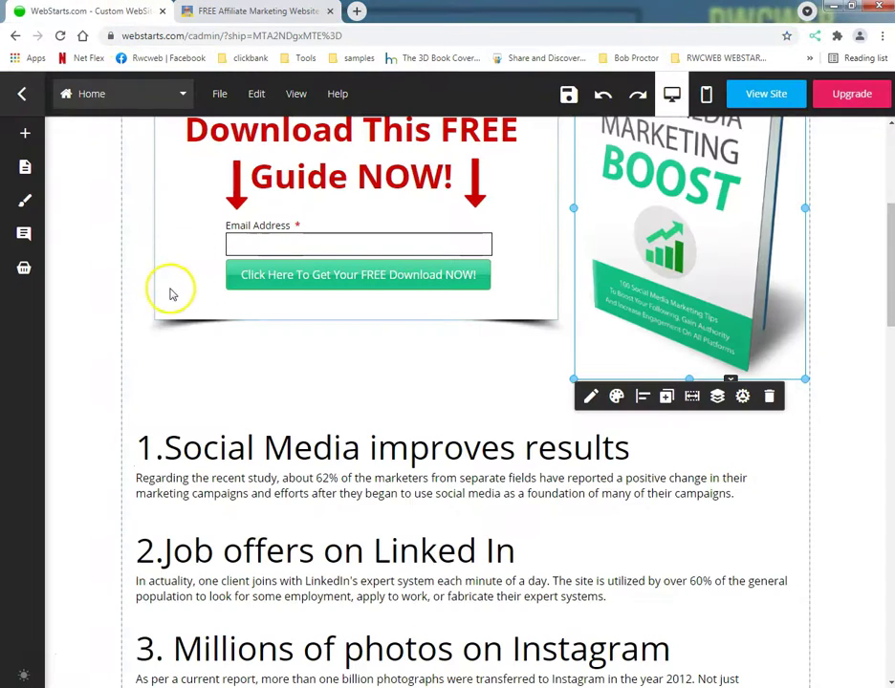
scroll(161, 314, up, 4)
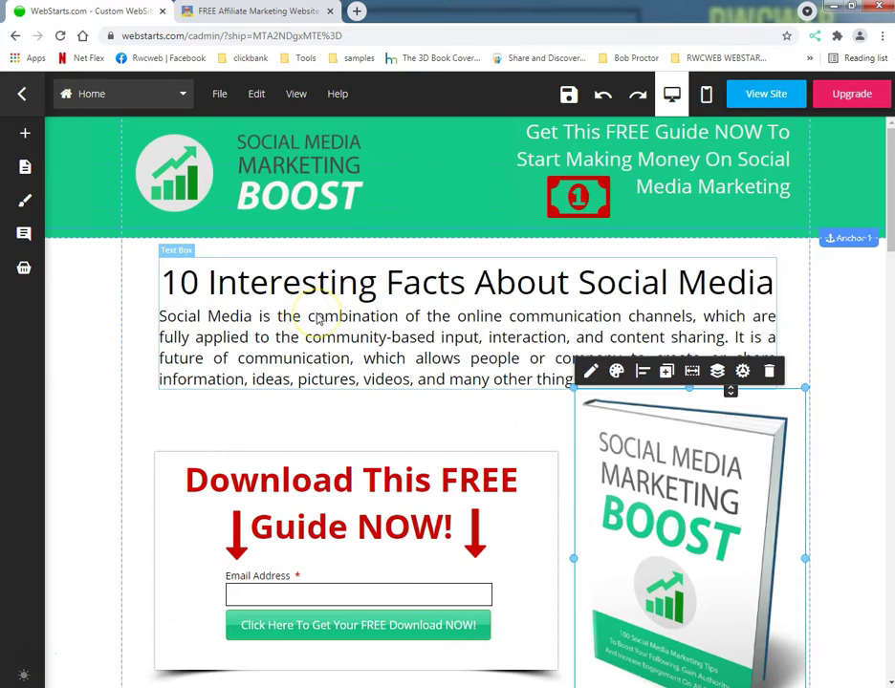
Step: Open the live site via View Site and scroll through it to the footer and back
click(764, 95)
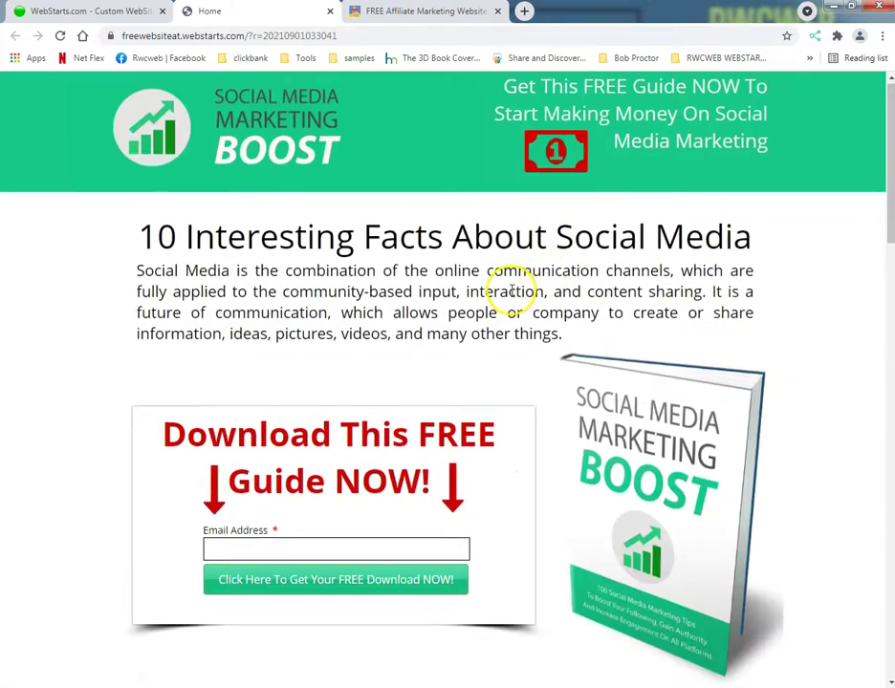
scroll(506, 297, down, 5)
scroll(501, 304, down, 20)
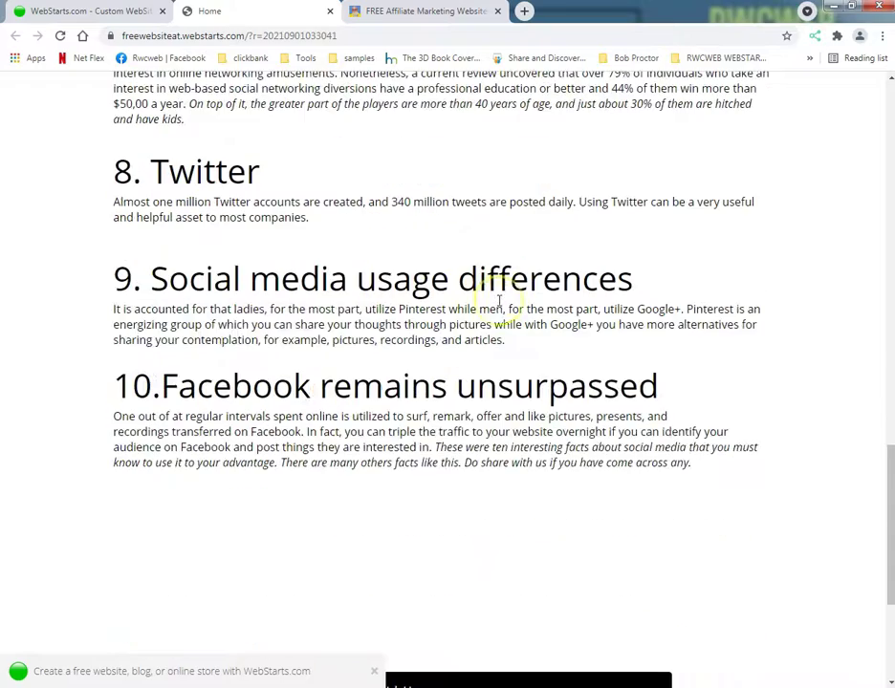
scroll(468, 301, down, 3)
scroll(438, 302, up, 20)
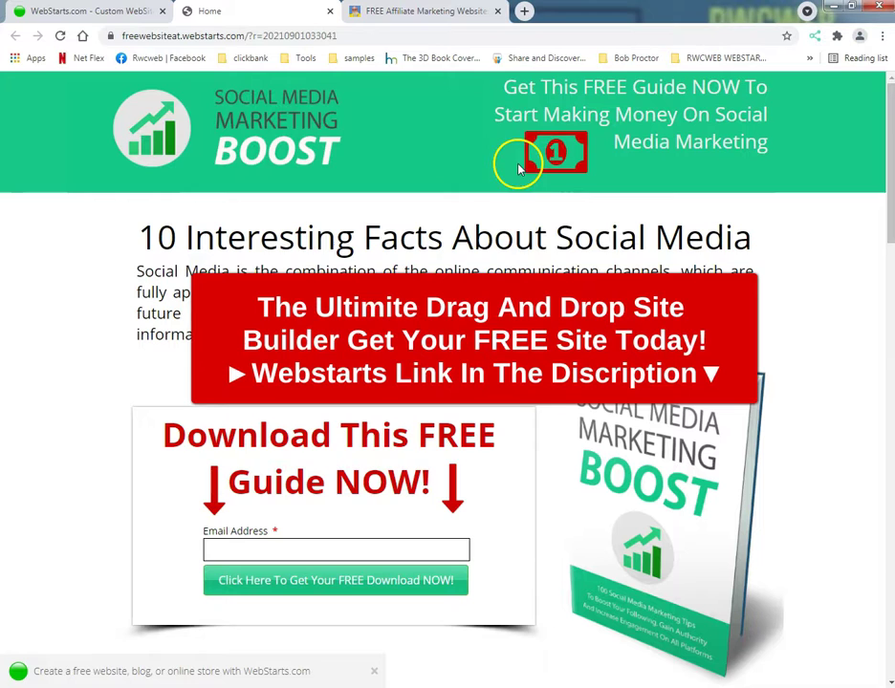
Step: Delete the red money icon from the green header and turn off the post-save share prompt
click(127, 11)
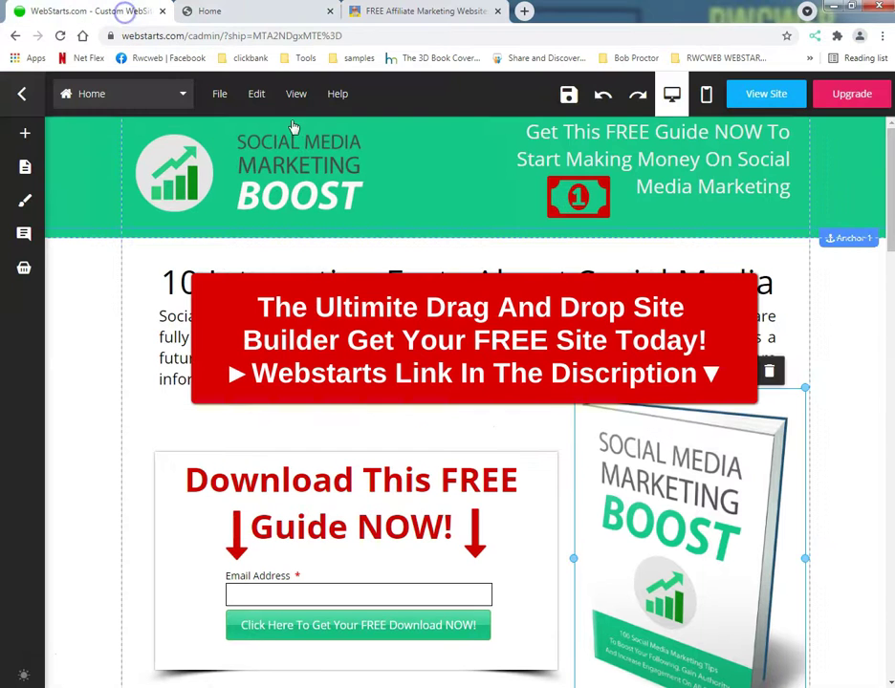
click(579, 198)
click(717, 151)
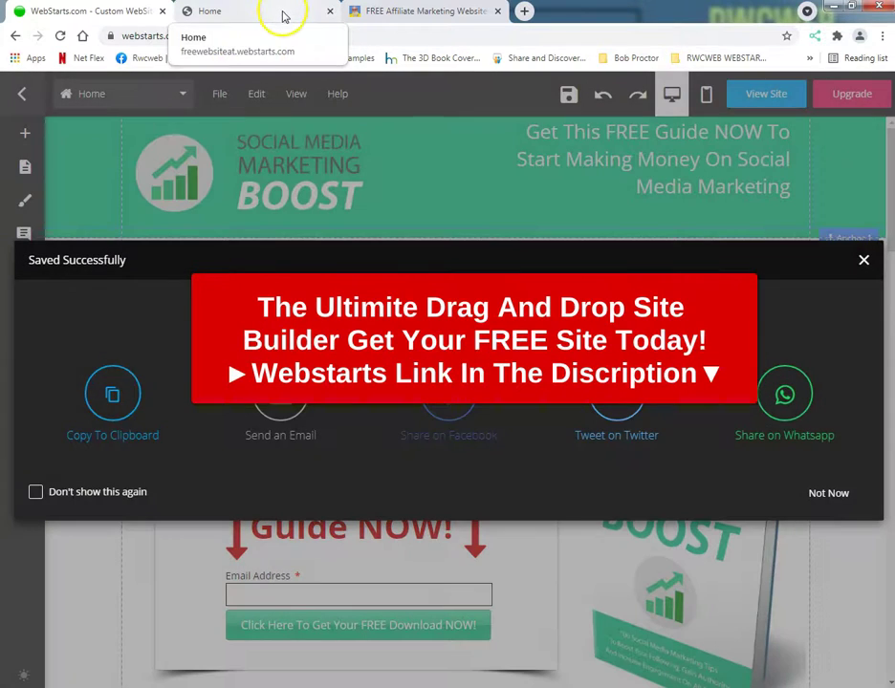
click(35, 491)
click(829, 492)
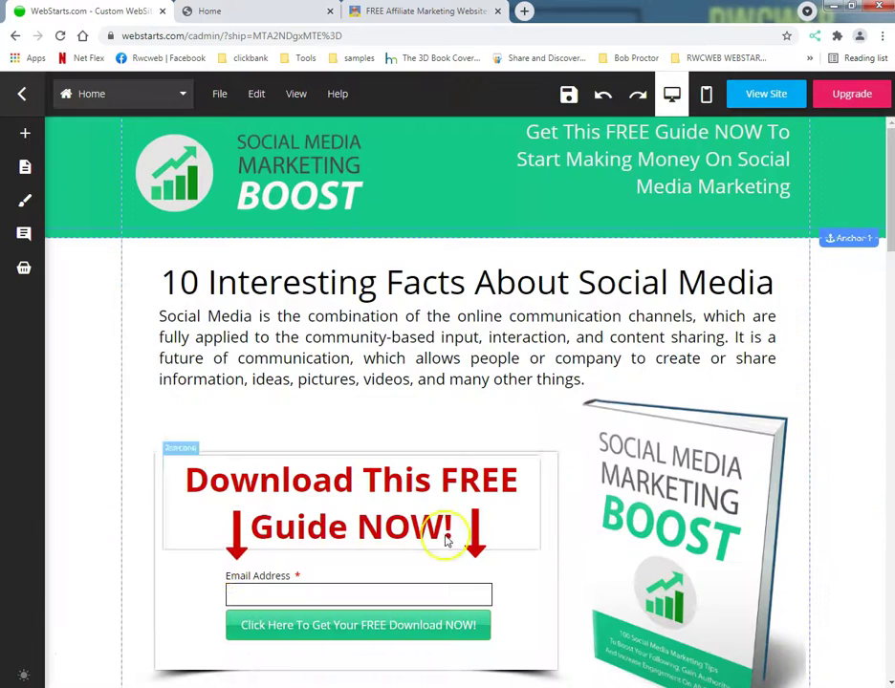
Step: Toggle the editor theme to light and then back to dark
mouse_move(30, 651)
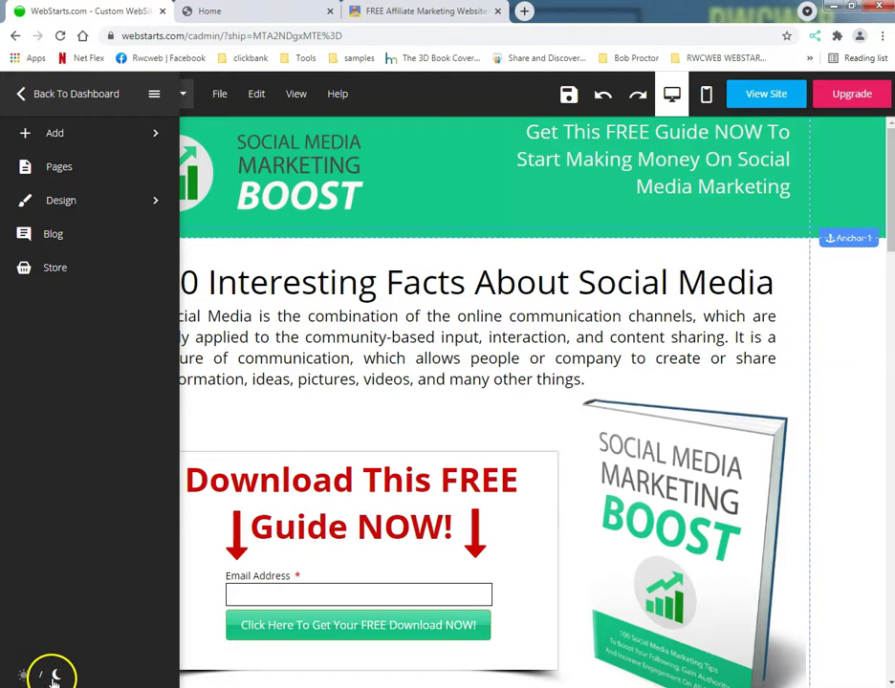
click(56, 676)
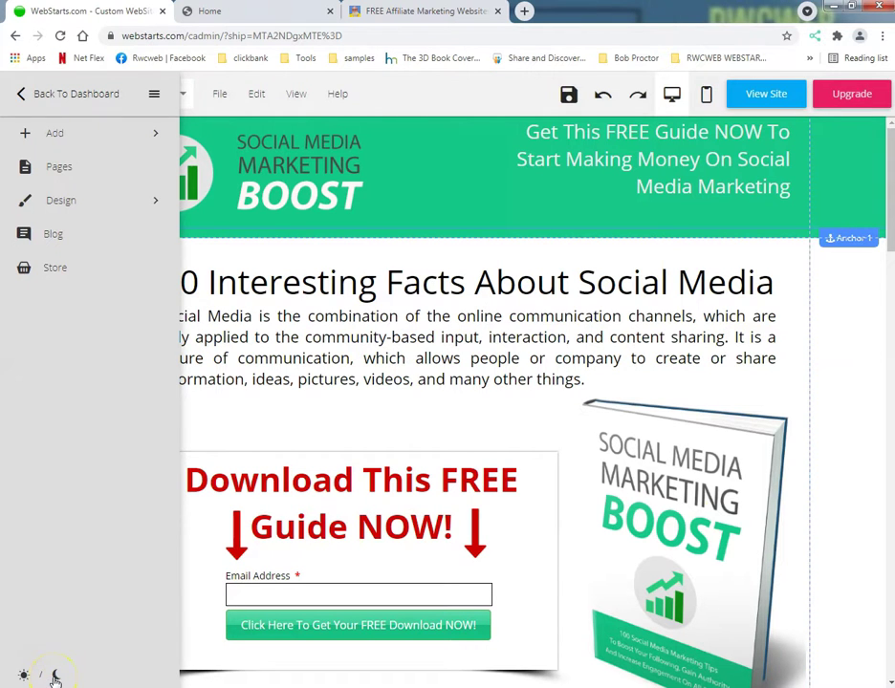
click(24, 676)
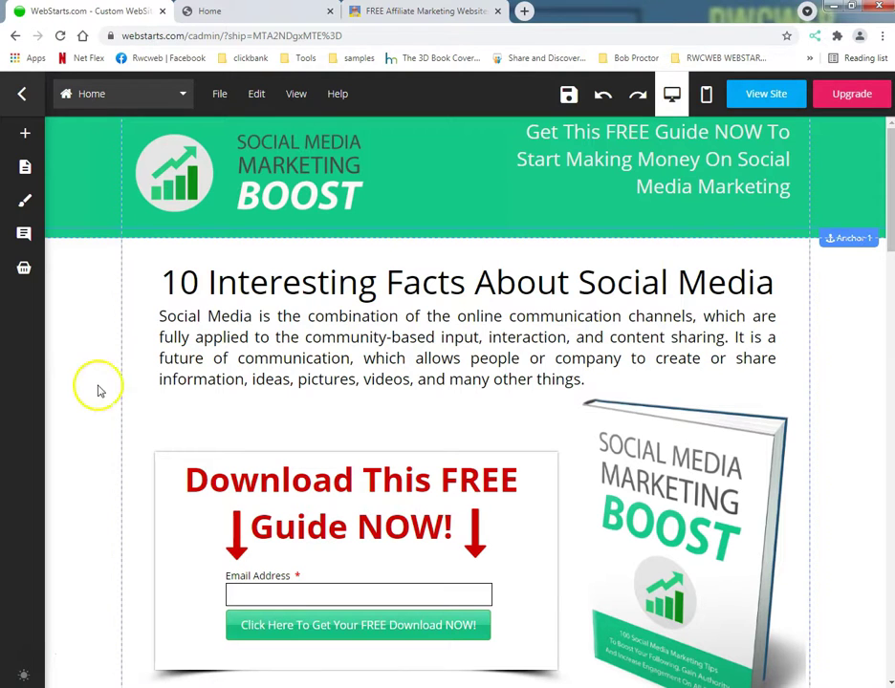
Step: Leave the editor for the dashboard and open the Manage Sites list of all six websites
mouse_move(24, 137)
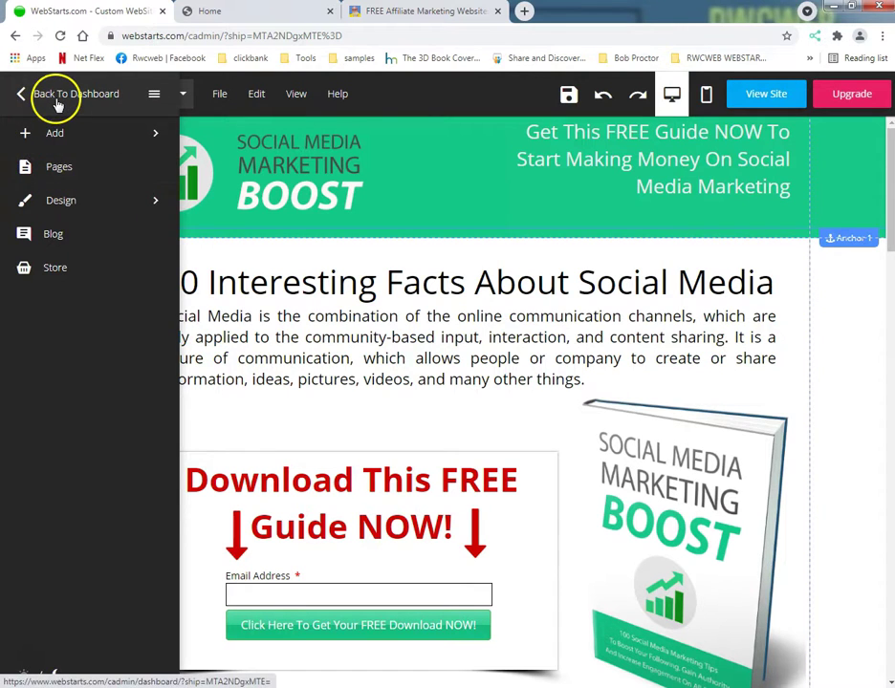
click(57, 104)
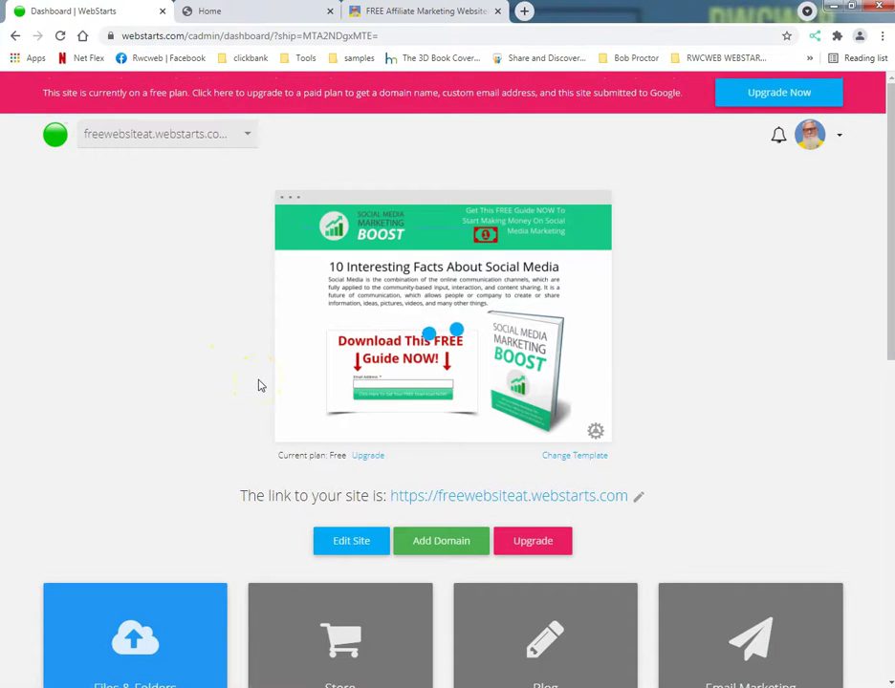
scroll(138, 426, down, 1)
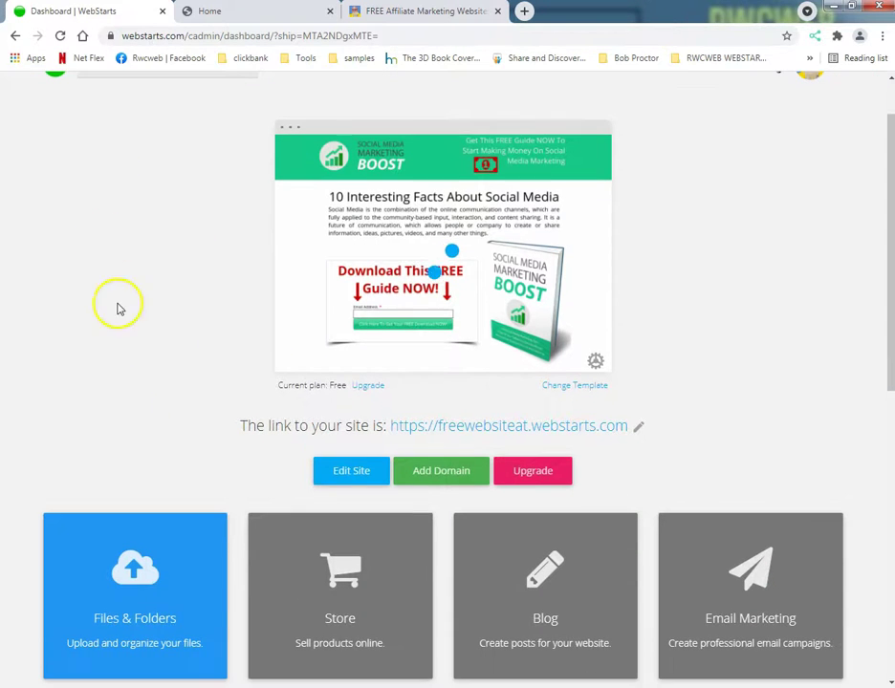
click(59, 74)
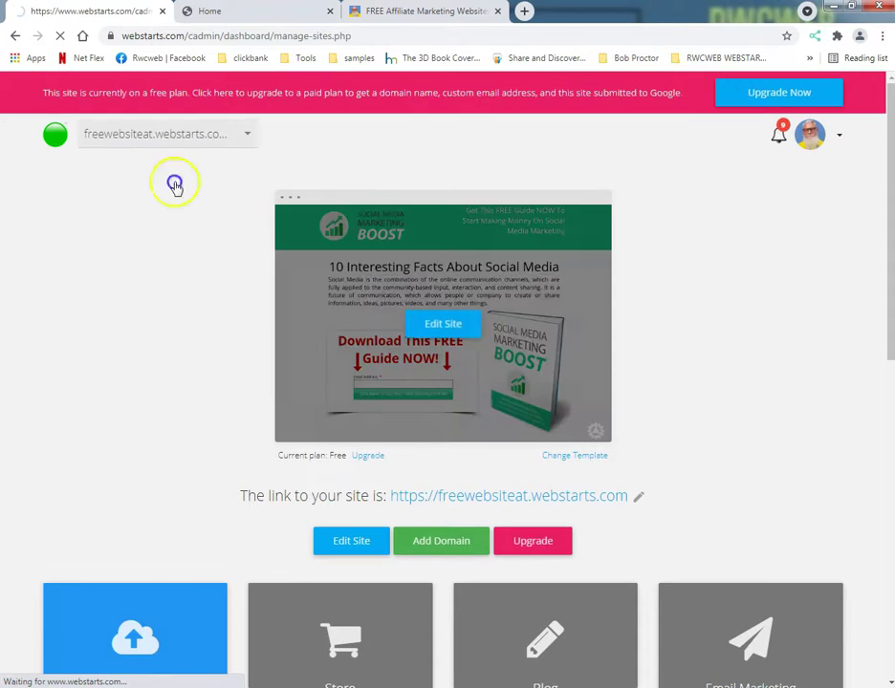
scroll(5, 264, down, 2)
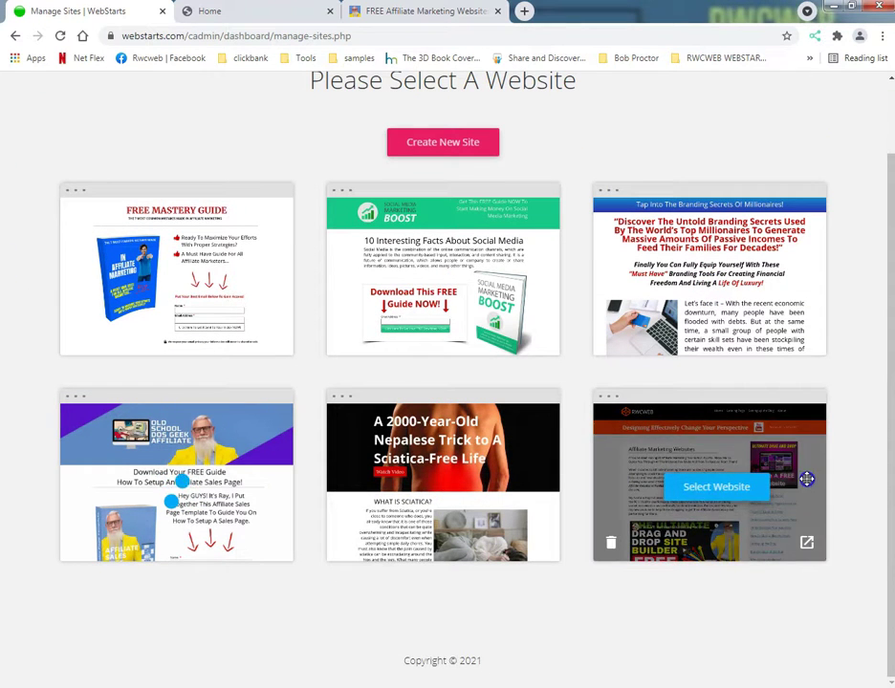
scroll(555, 437, up, 2)
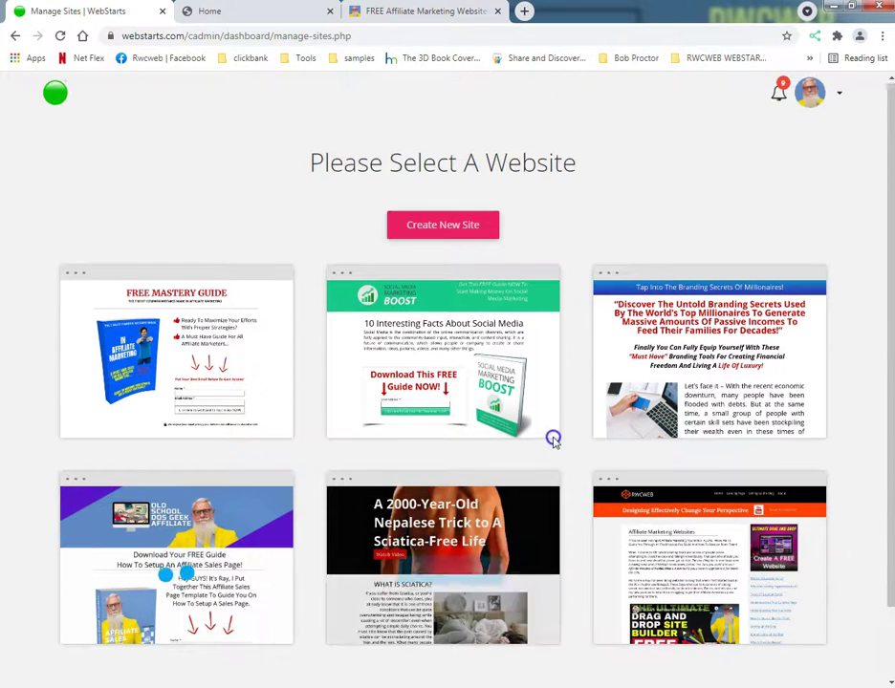
Step: Check the plrbranding, rwcwebblog and freewebsiteat visit notifications, closing each visitor details view
click(776, 94)
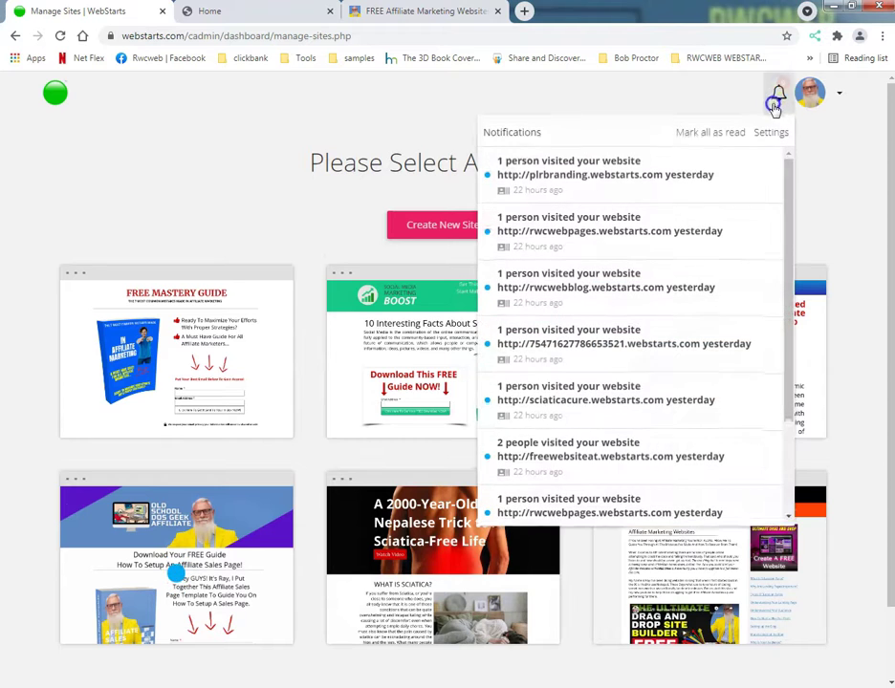
click(708, 191)
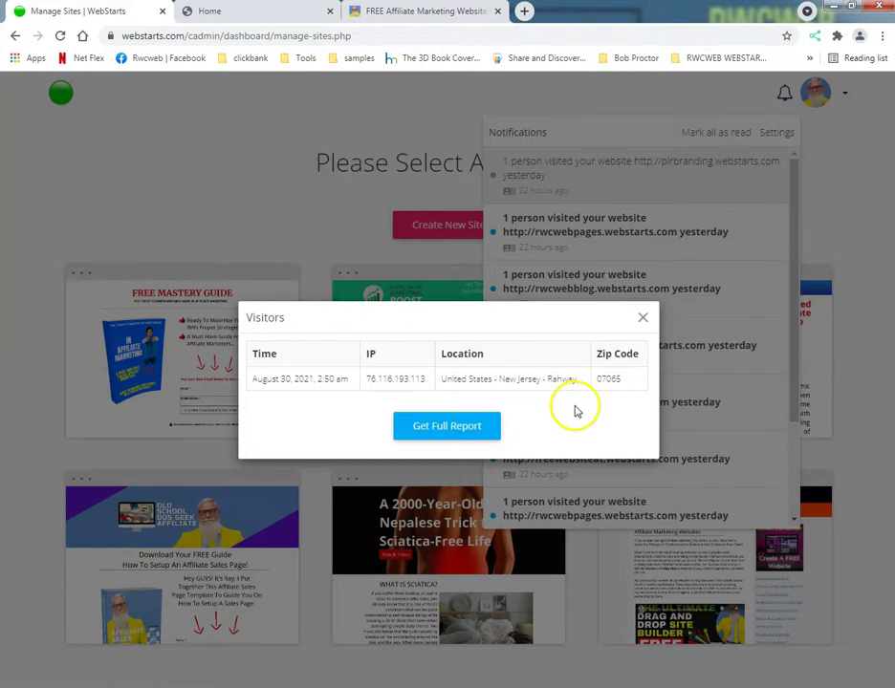
click(642, 317)
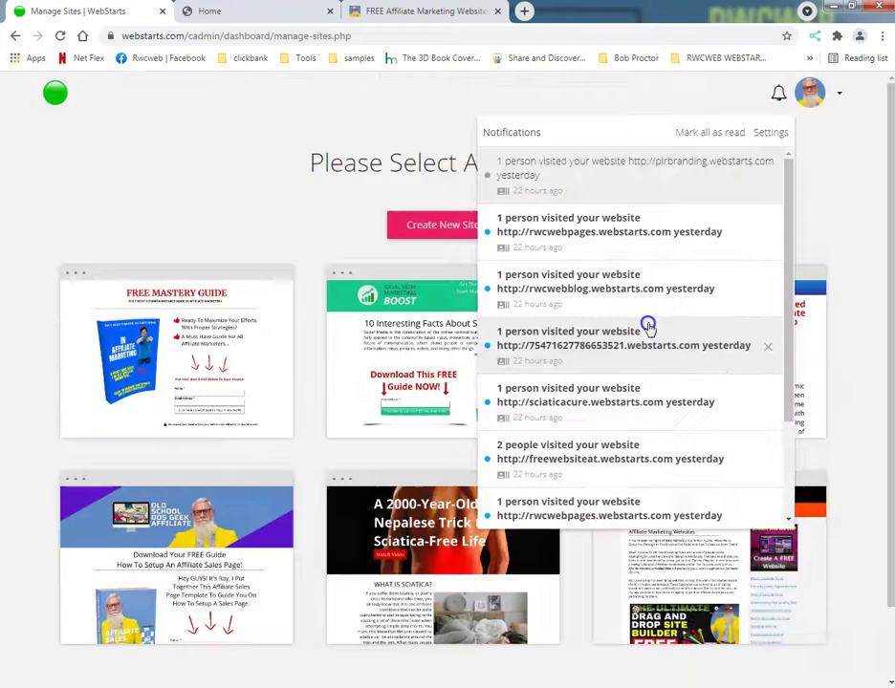
click(722, 290)
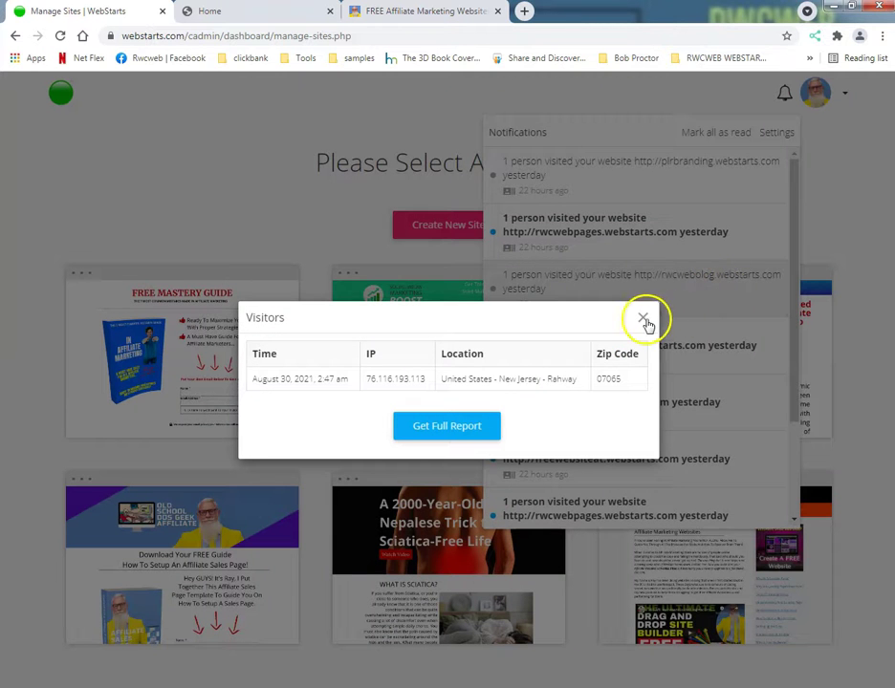
click(642, 318)
scroll(674, 382, down, 3)
click(679, 333)
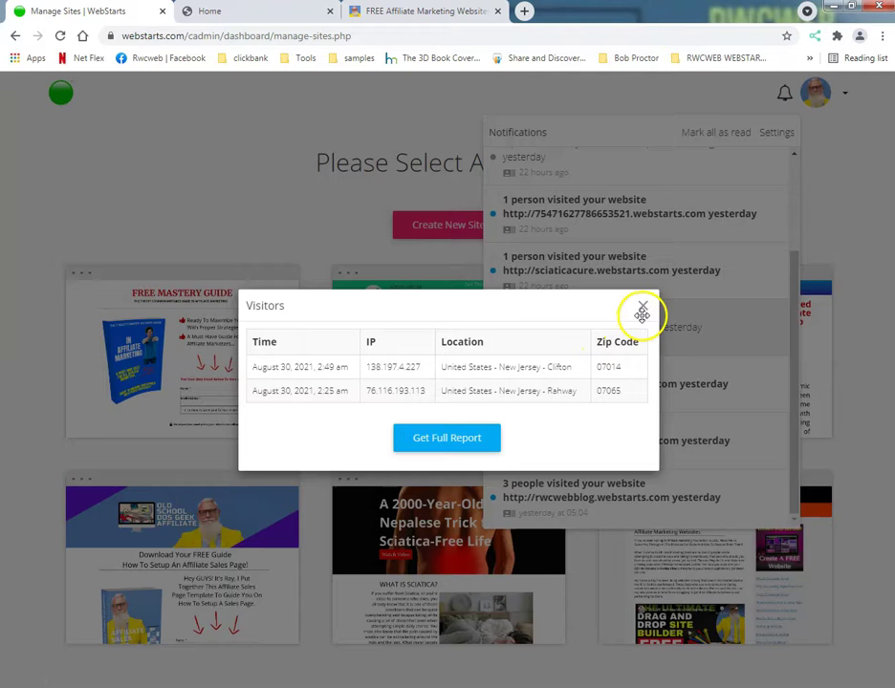
click(639, 309)
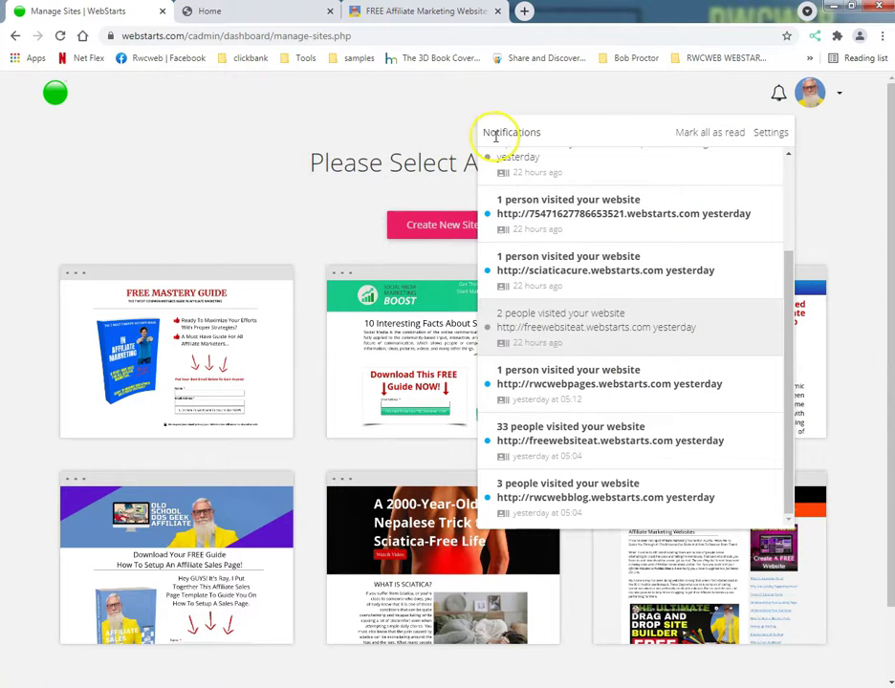
click(229, 165)
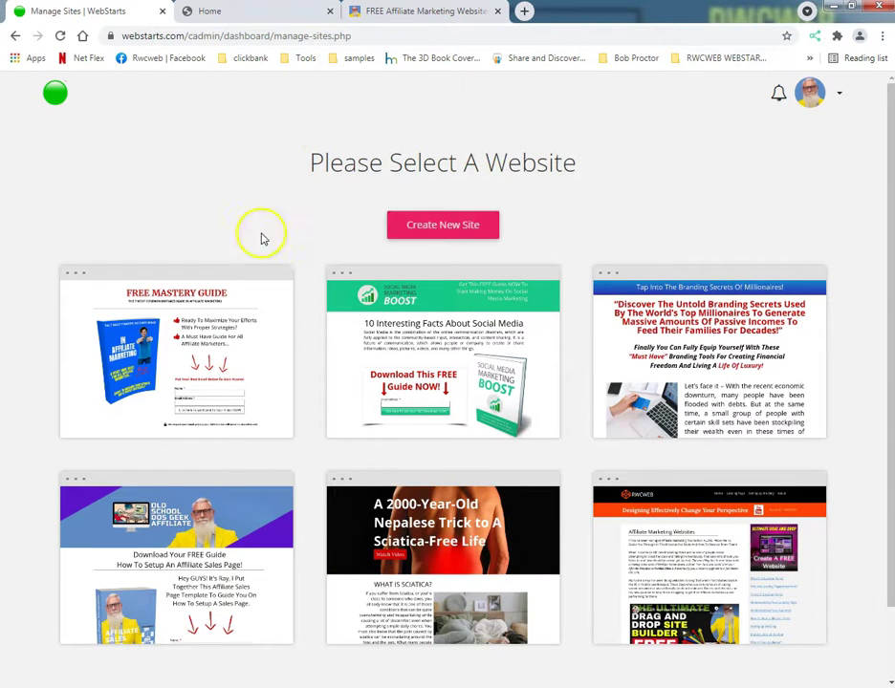
Step: Open the Social Media Marketing Boost site's dashboard and browse its tools
click(424, 365)
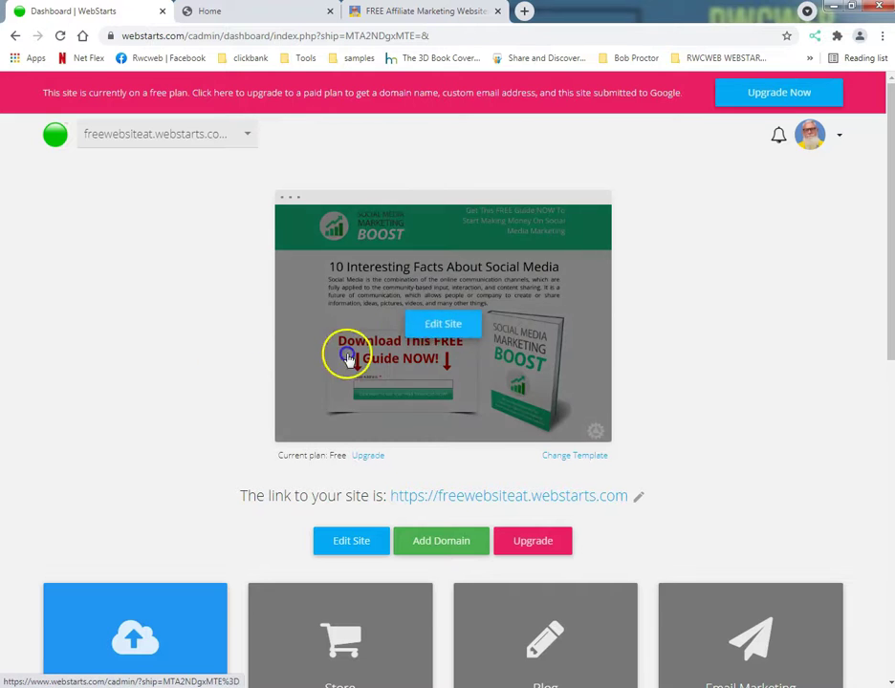
scroll(352, 356, down, 4)
scroll(86, 371, down, 4)
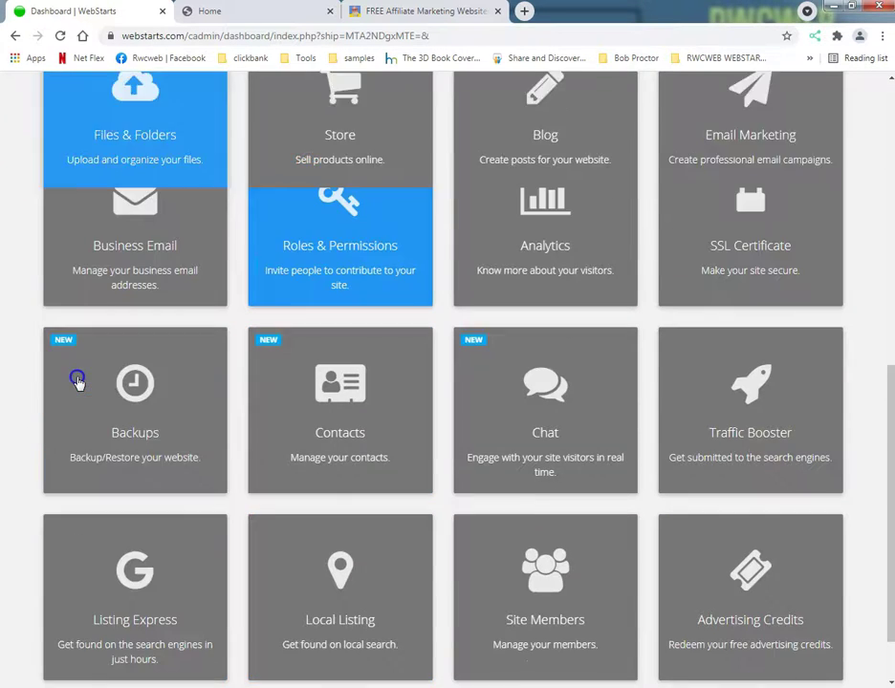
scroll(4, 389, up, 2)
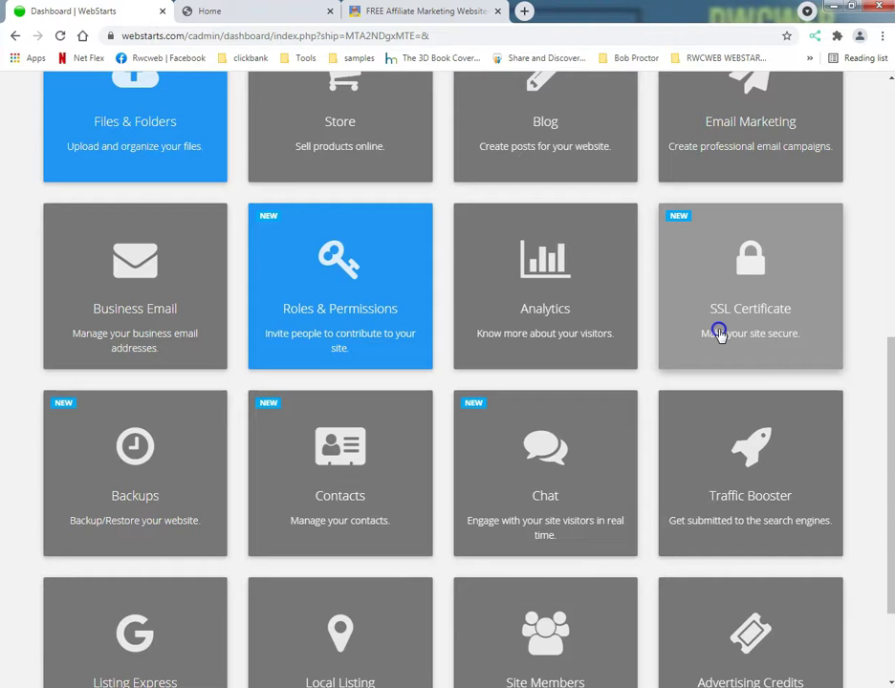
scroll(718, 333, down, 2)
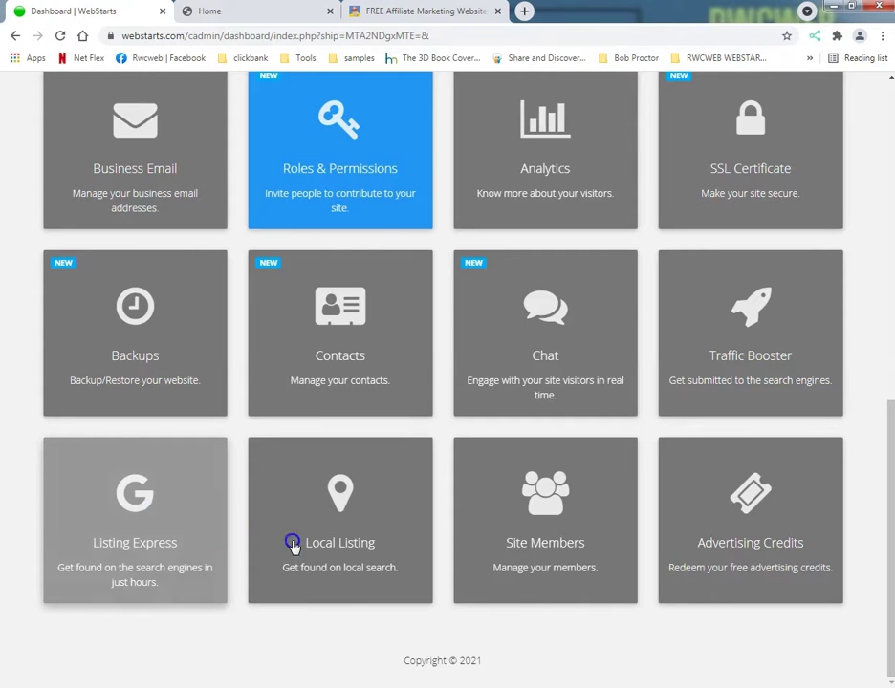
scroll(643, 609, up, 3)
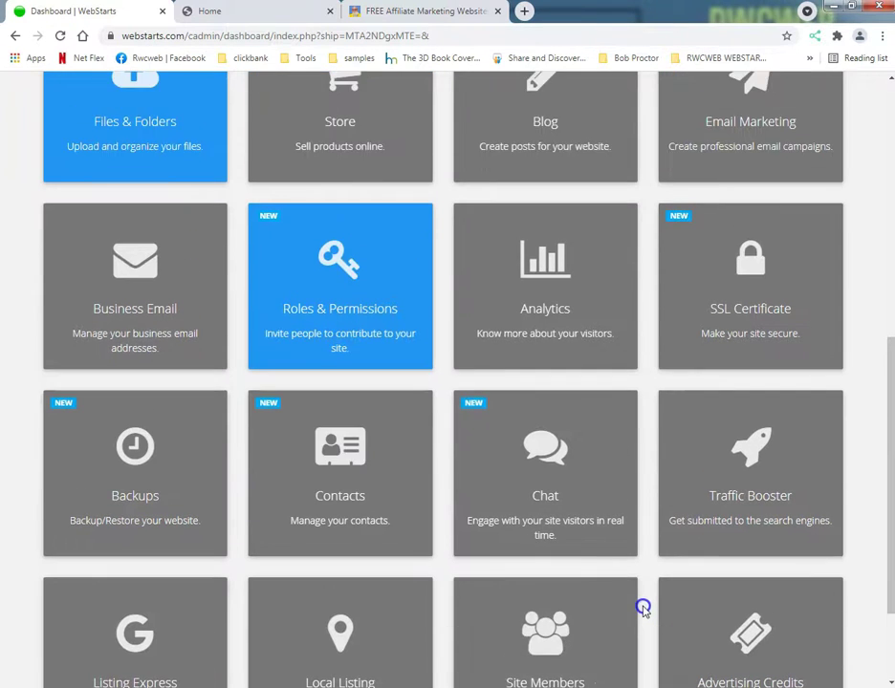
scroll(644, 609, down, 2)
scroll(639, 609, up, 1)
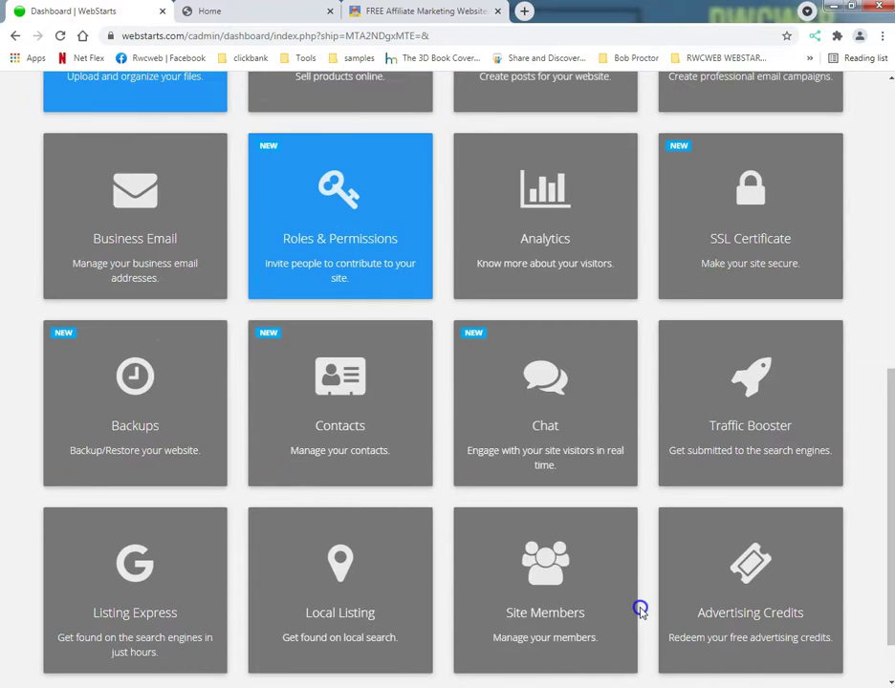
scroll(633, 599, up, 3)
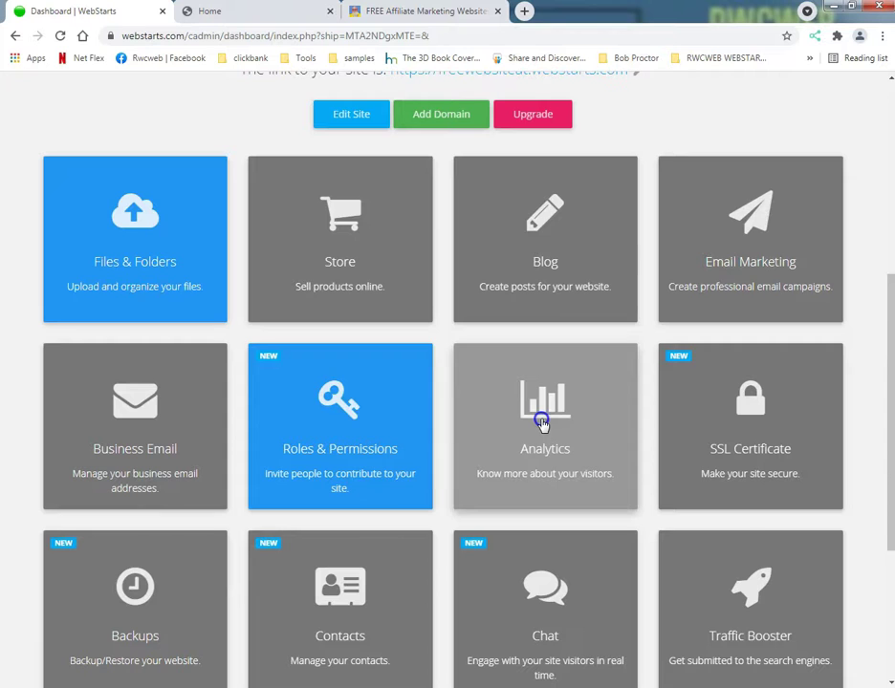
Step: Cancel the Website Analytics setup so visitor tracking stays disabled
click(541, 422)
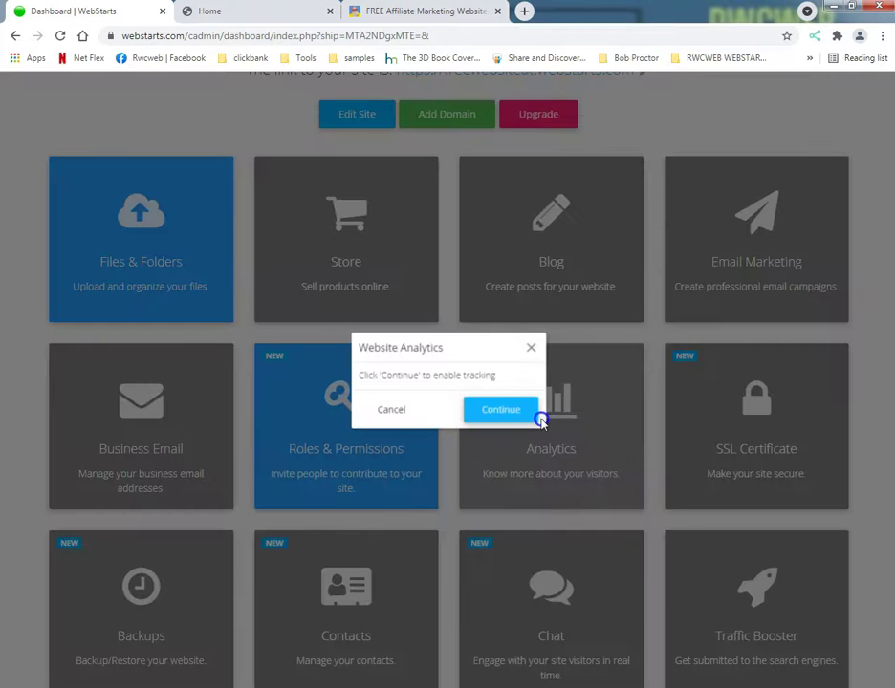
click(392, 413)
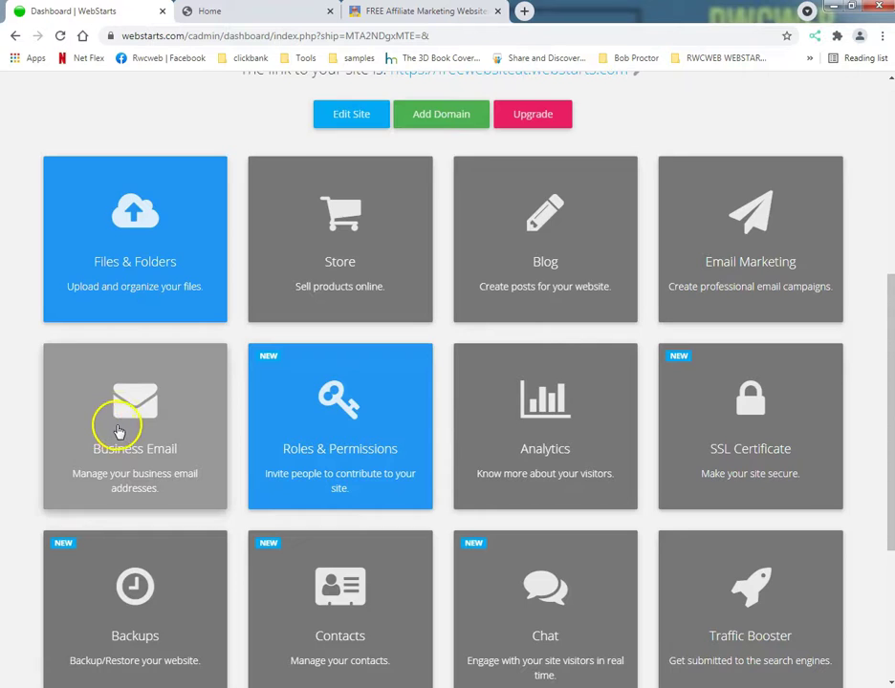
scroll(115, 429, up, 3)
scroll(143, 426, up, 2)
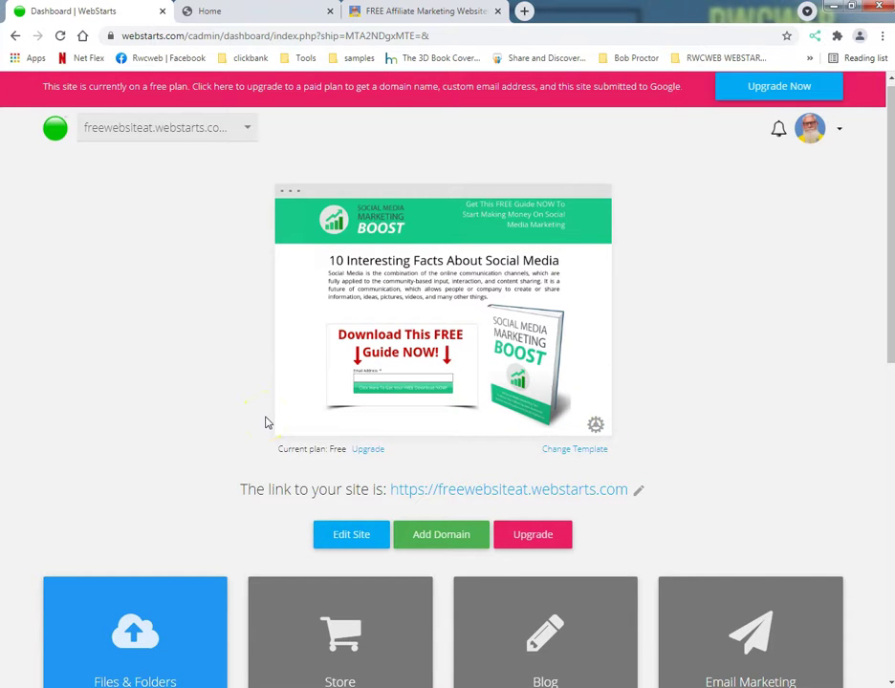
Step: Reopen the landing page in the site editor and select the email download form
click(450, 322)
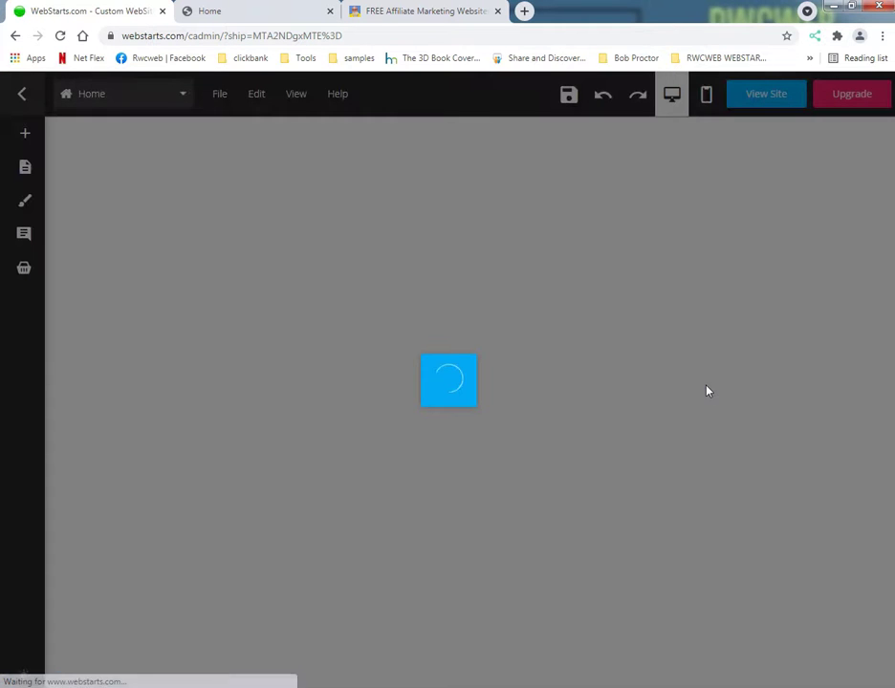
click(699, 395)
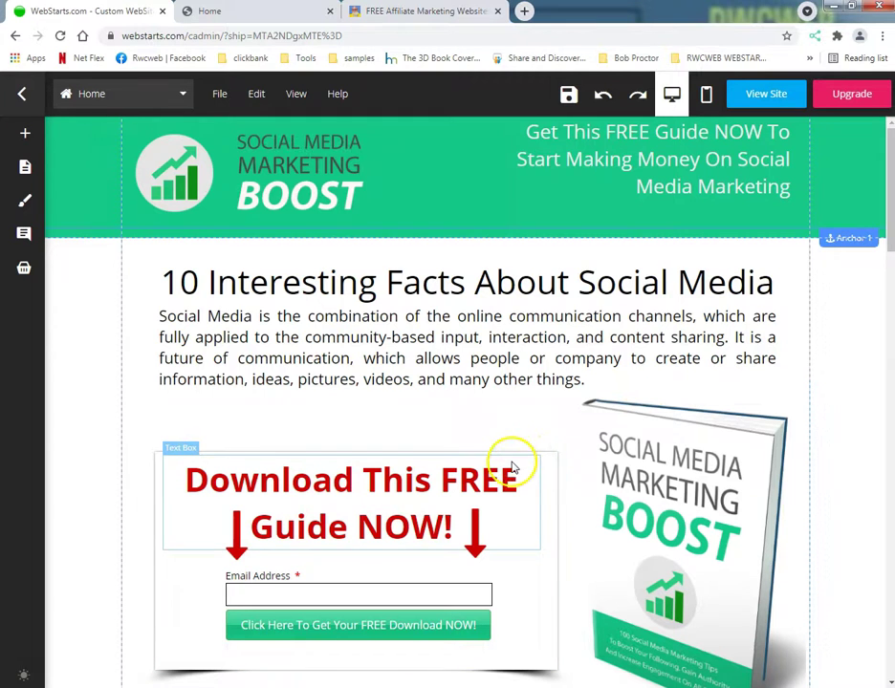
scroll(507, 471, down, 3)
click(467, 476)
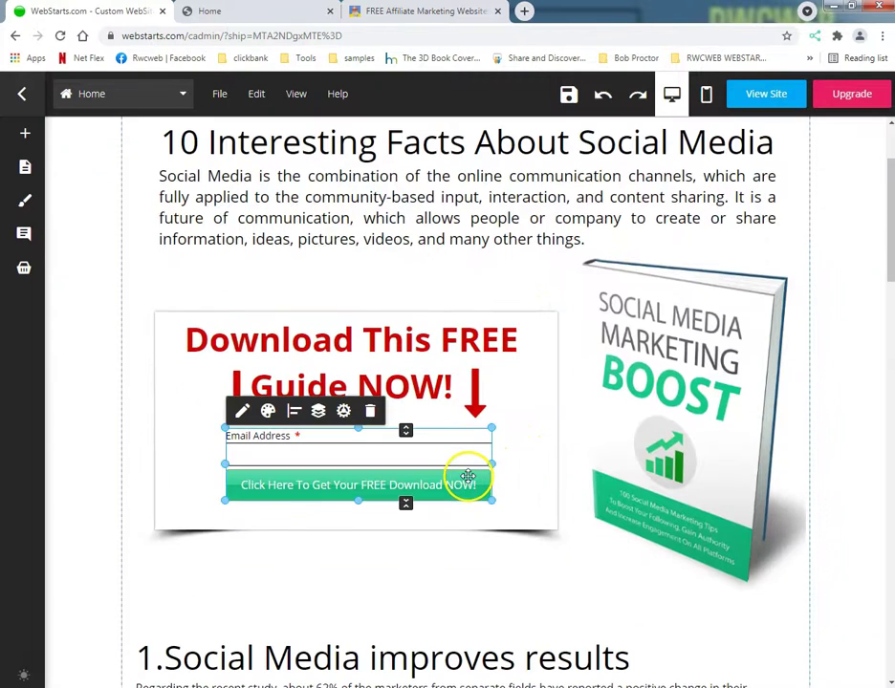
Step: Set the opt-in form's text Font Size to 28px in its Styles settings
click(343, 412)
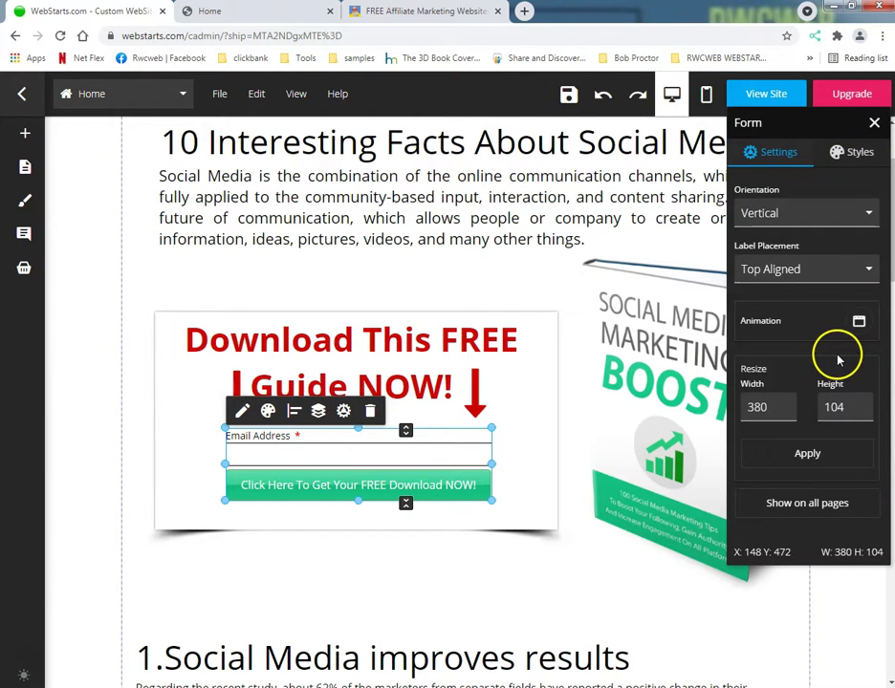
click(861, 153)
scroll(798, 420, down, 1)
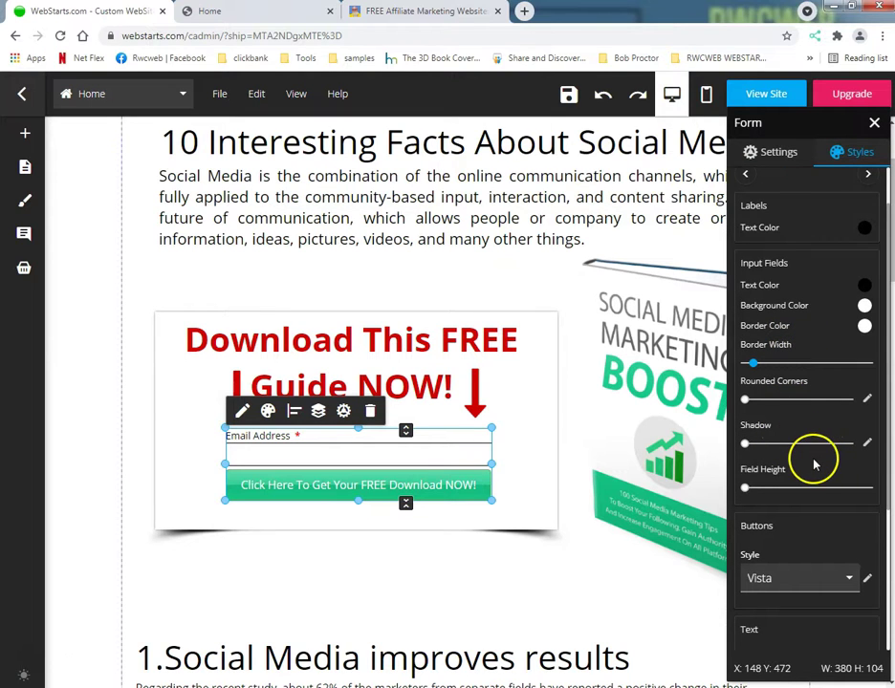
scroll(803, 478, down, 2)
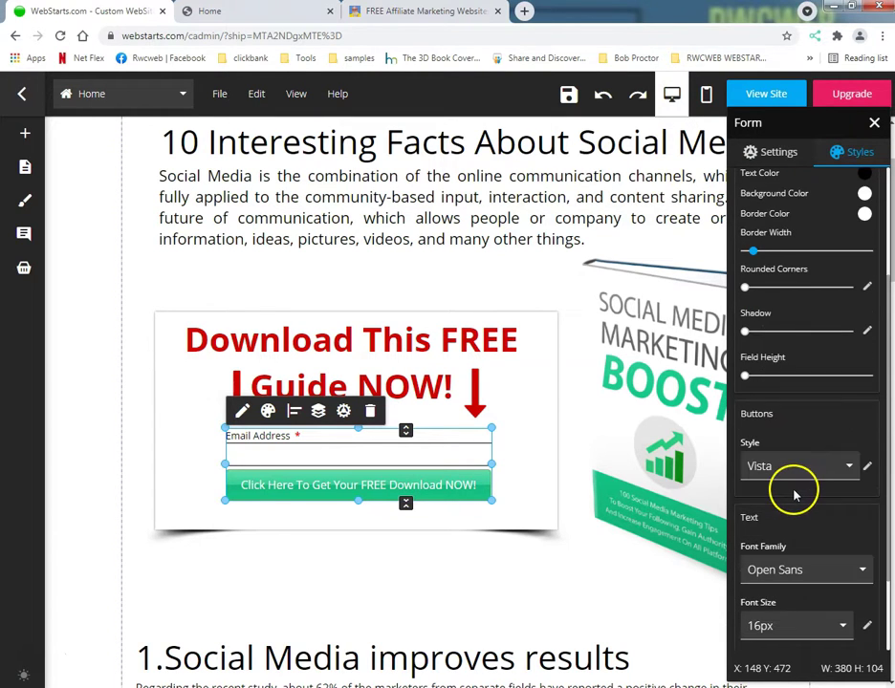
scroll(799, 488, down, 2)
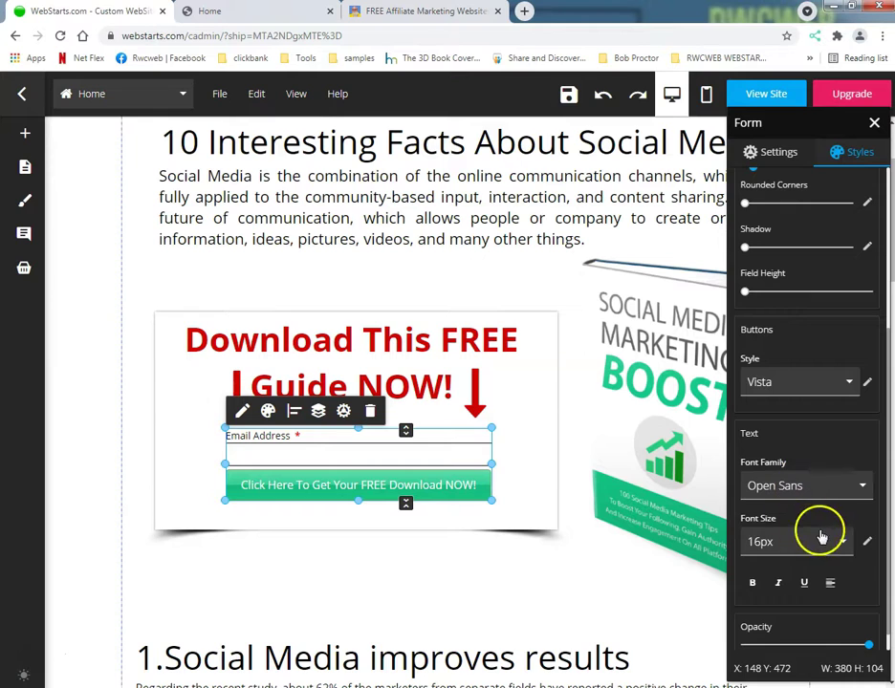
click(843, 540)
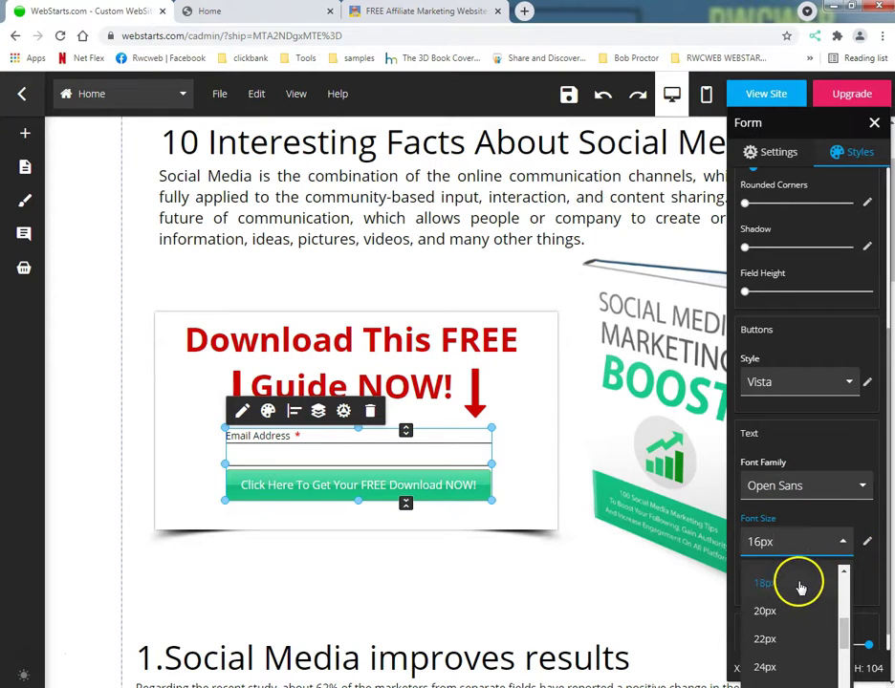
scroll(790, 649, down, 1)
click(789, 649)
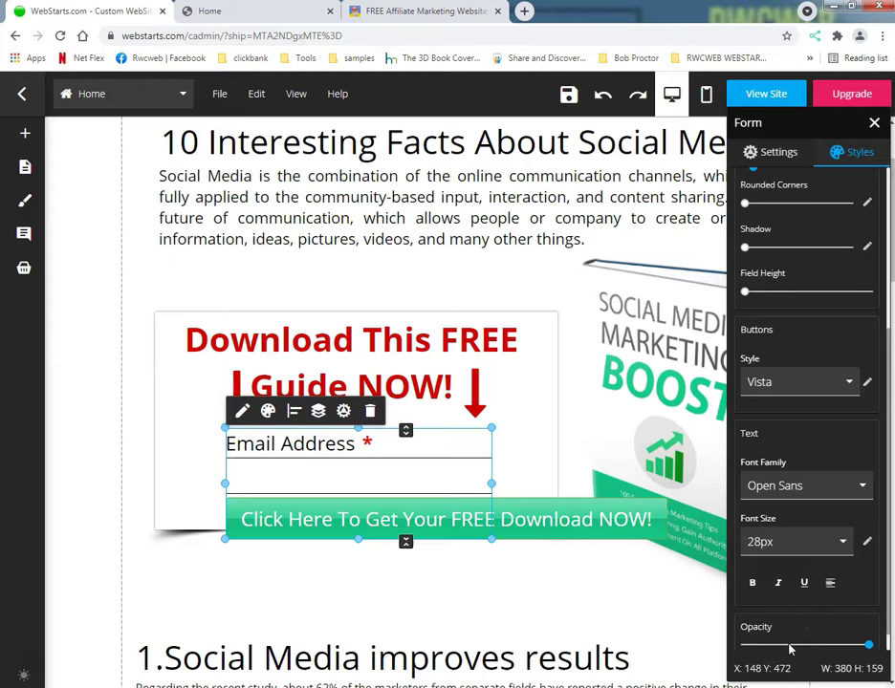
click(685, 543)
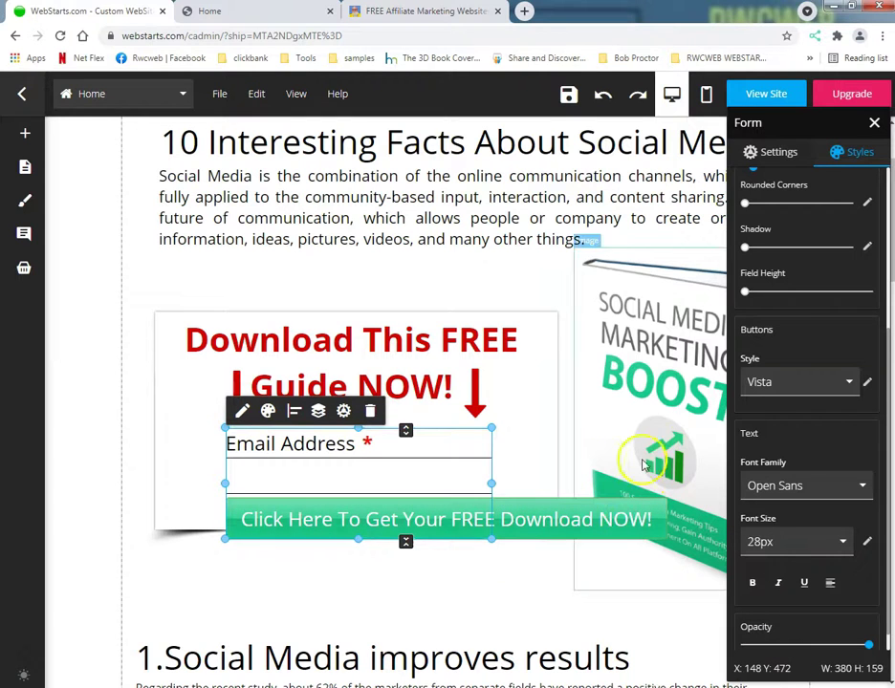
Step: Close the Form panel and drag the opt-in form box further down the page
click(874, 126)
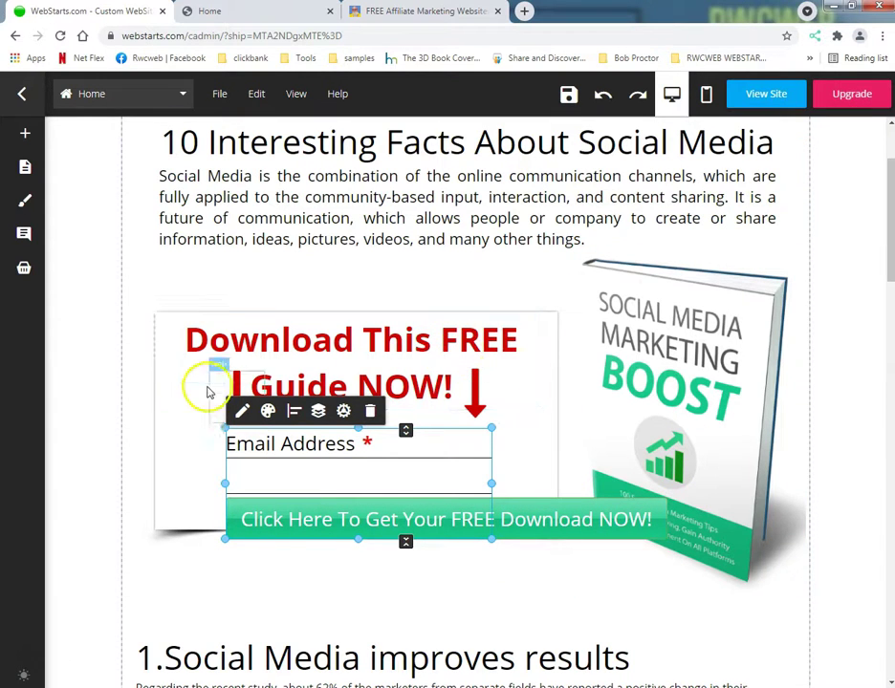
scroll(160, 467, down, 3)
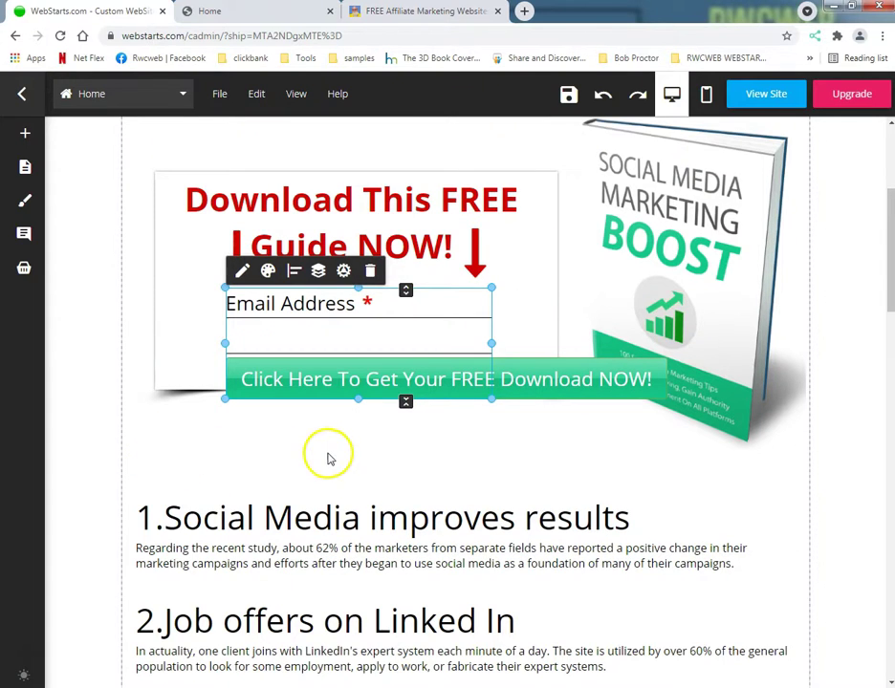
click(183, 360)
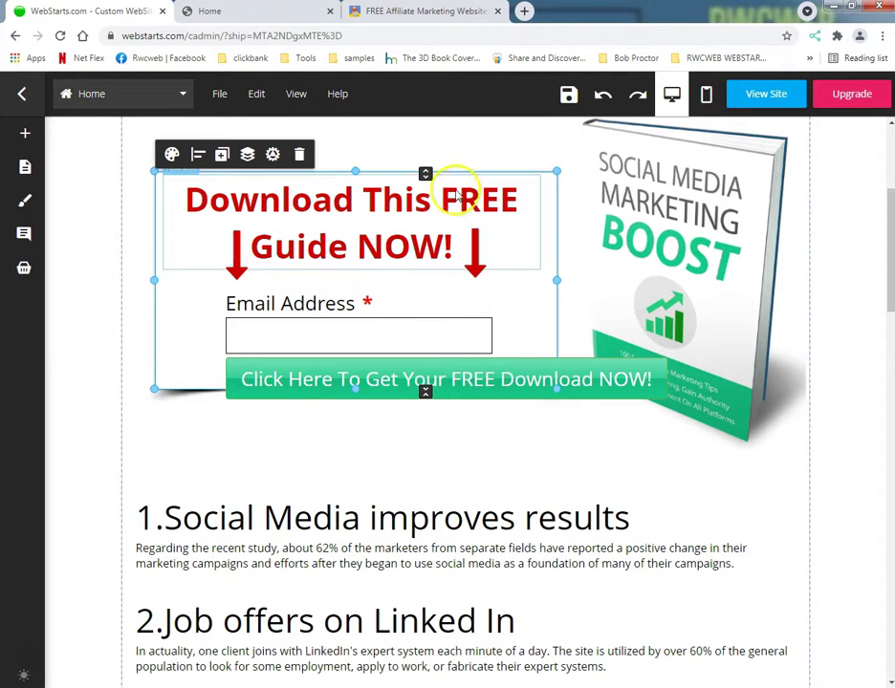
drag(425, 173, 406, 482)
Step: Drag the book cover image into place and set its alignment to Align Left
click(428, 395)
scroll(471, 389, up, 4)
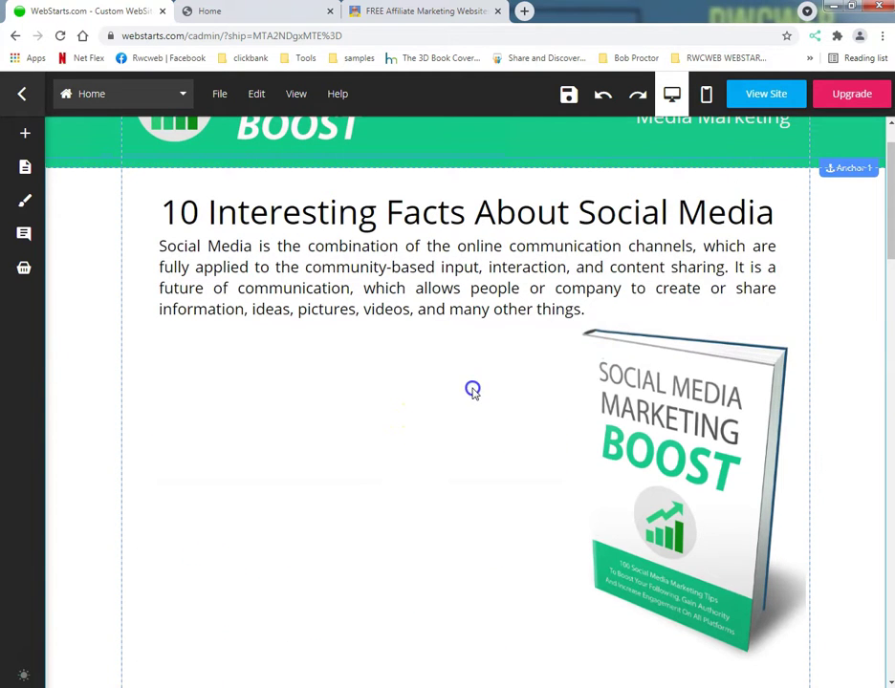
drag(636, 466, 412, 504)
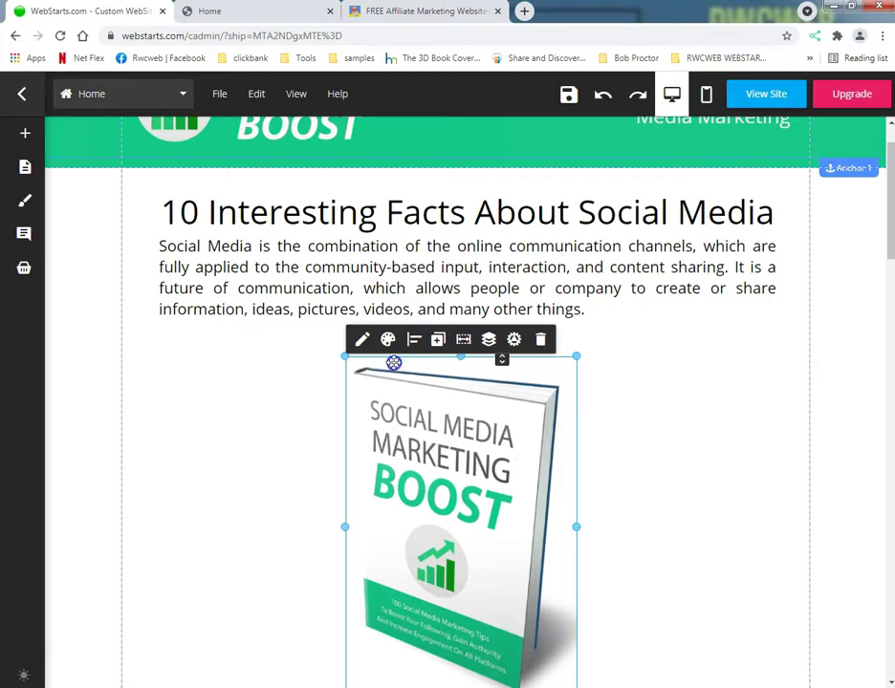
click(414, 343)
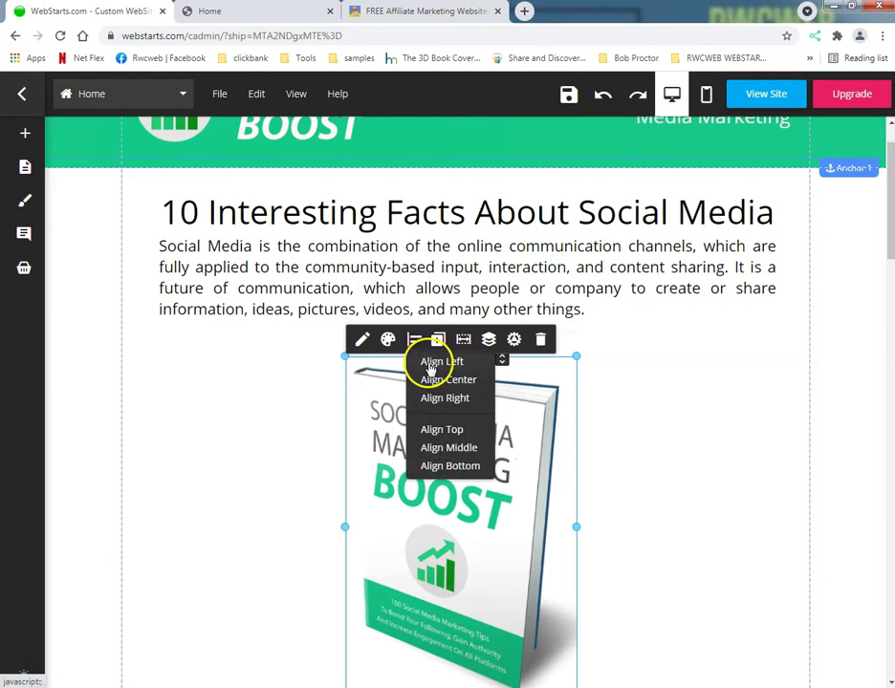
click(430, 367)
Step: Lower the form box's top edge so it sits beneath the book cover, then review the page
scroll(673, 431, up, 1)
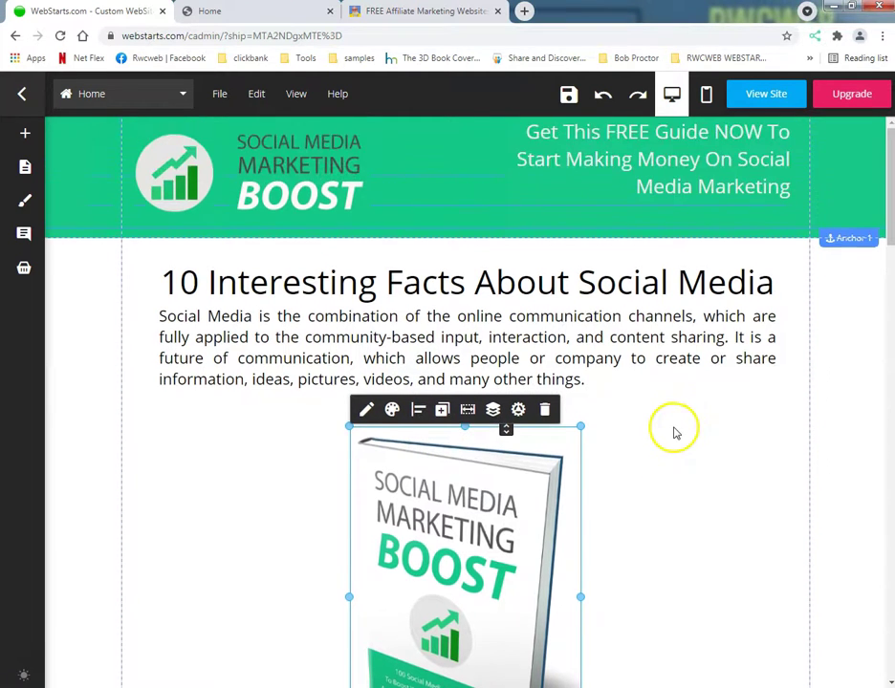
scroll(673, 431, down, 4)
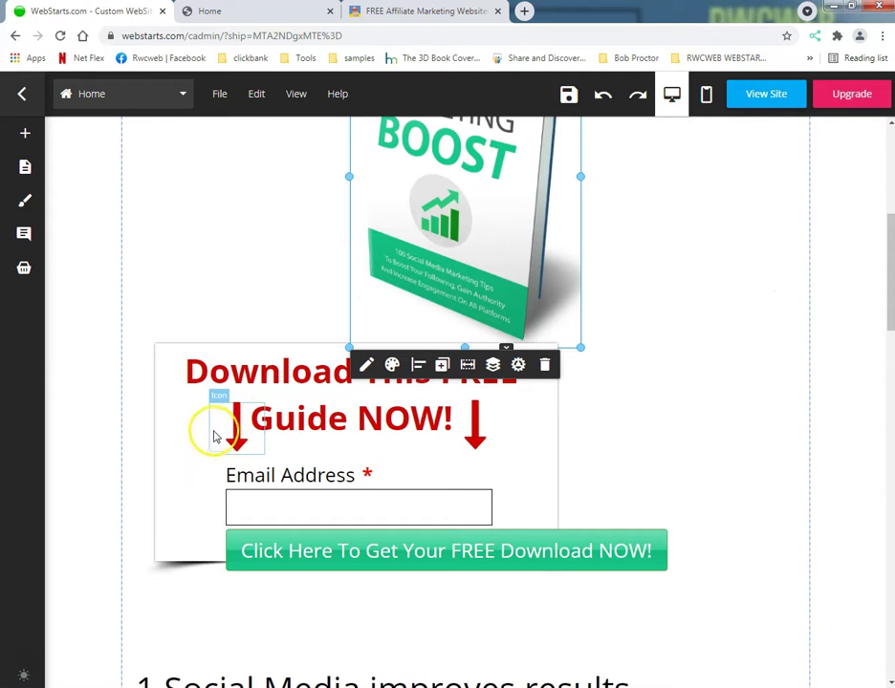
click(174, 498)
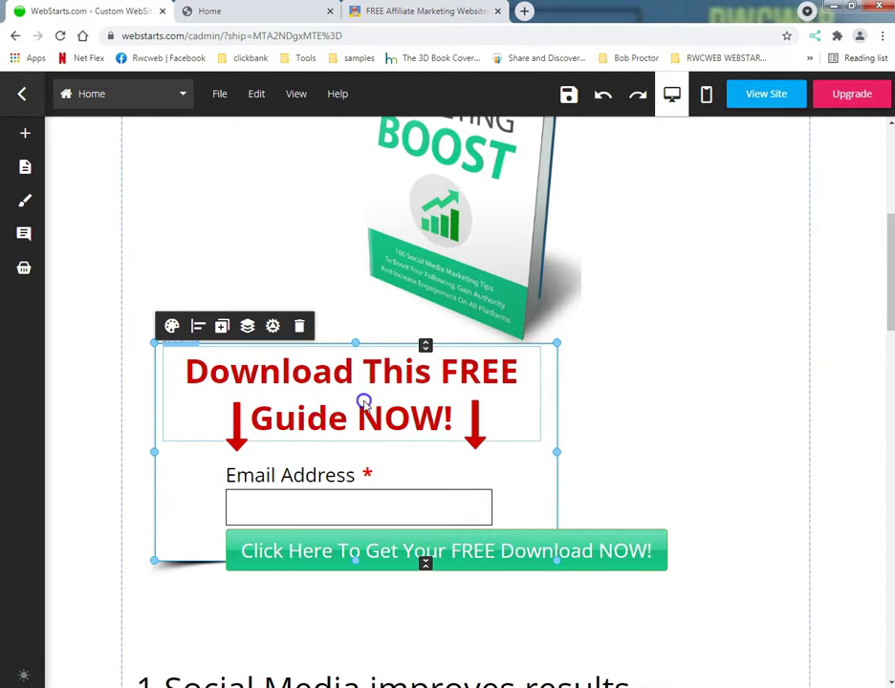
drag(425, 343, 431, 437)
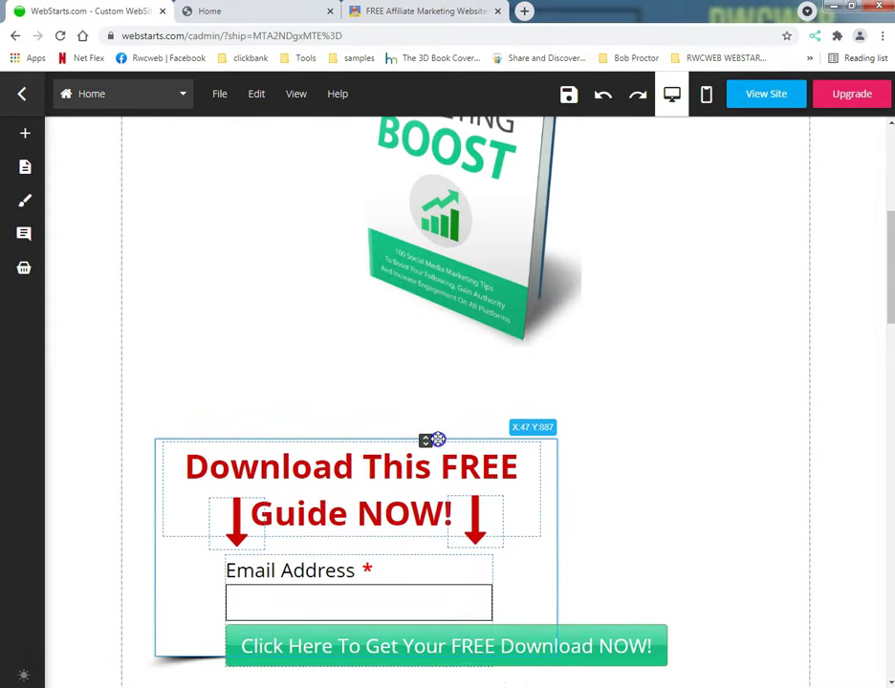
scroll(712, 435, down, 3)
scroll(710, 435, down, 10)
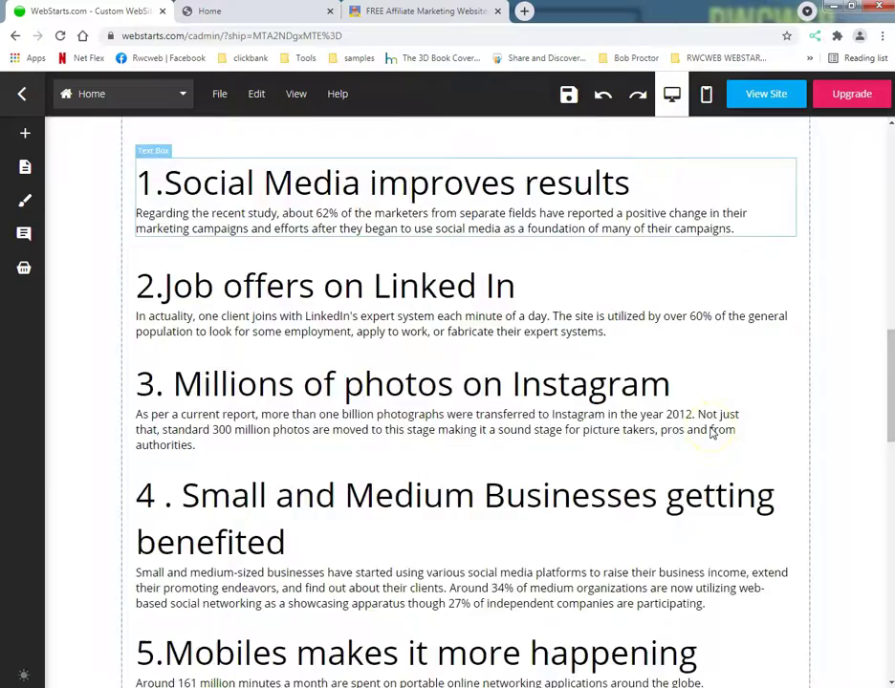
scroll(710, 435, down, 5)
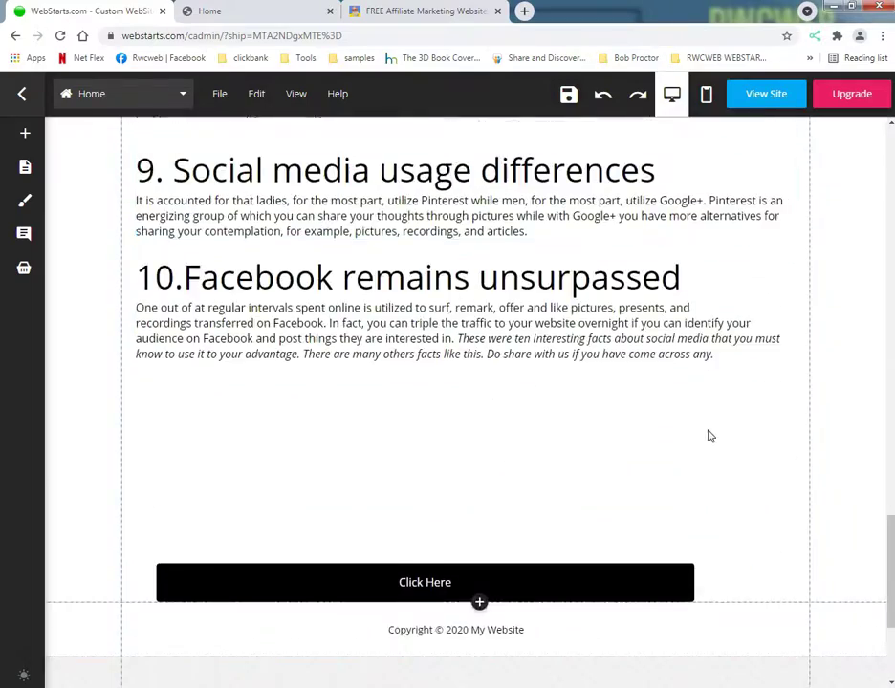
scroll(710, 435, up, 15)
scroll(710, 433, up, 6)
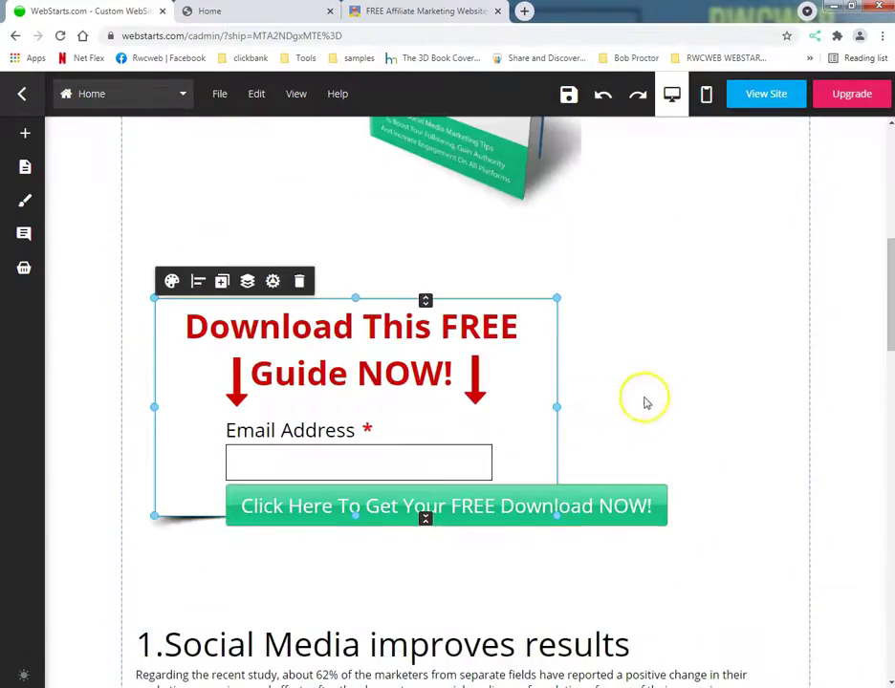
Step: Widen the email field to match the download button's width
drag(529, 415, 760, 440)
click(445, 451)
drag(489, 465, 680, 473)
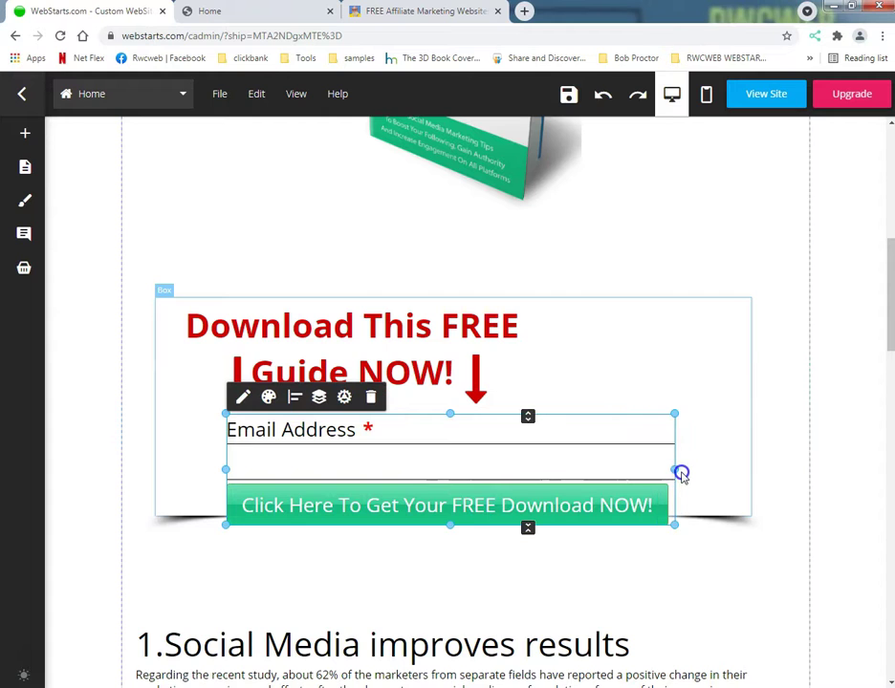
click(478, 471)
Step: Widen the 'Download This FREE Guide NOW!' headline onto one line and move it higher
click(459, 364)
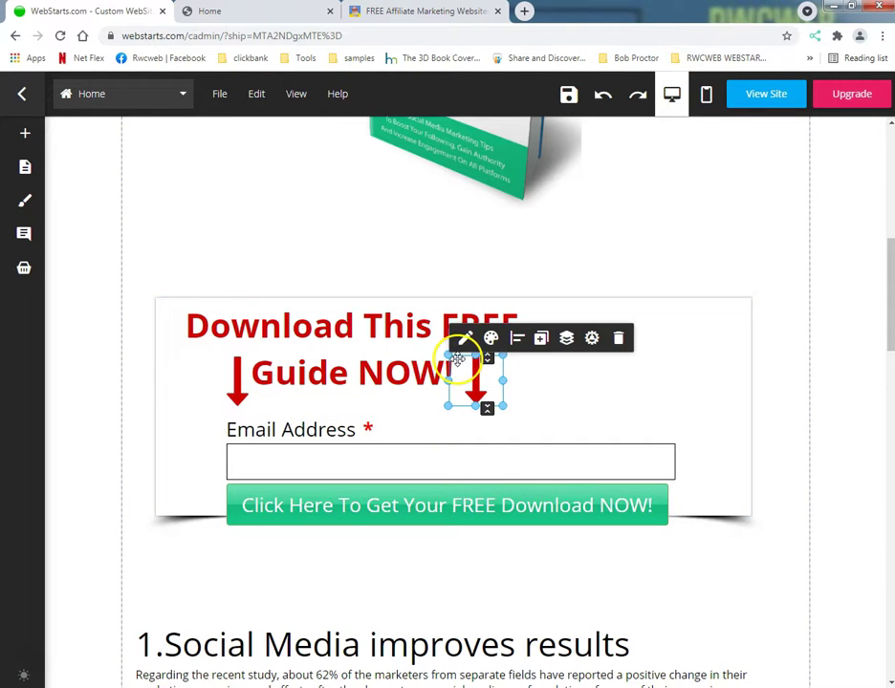
click(380, 395)
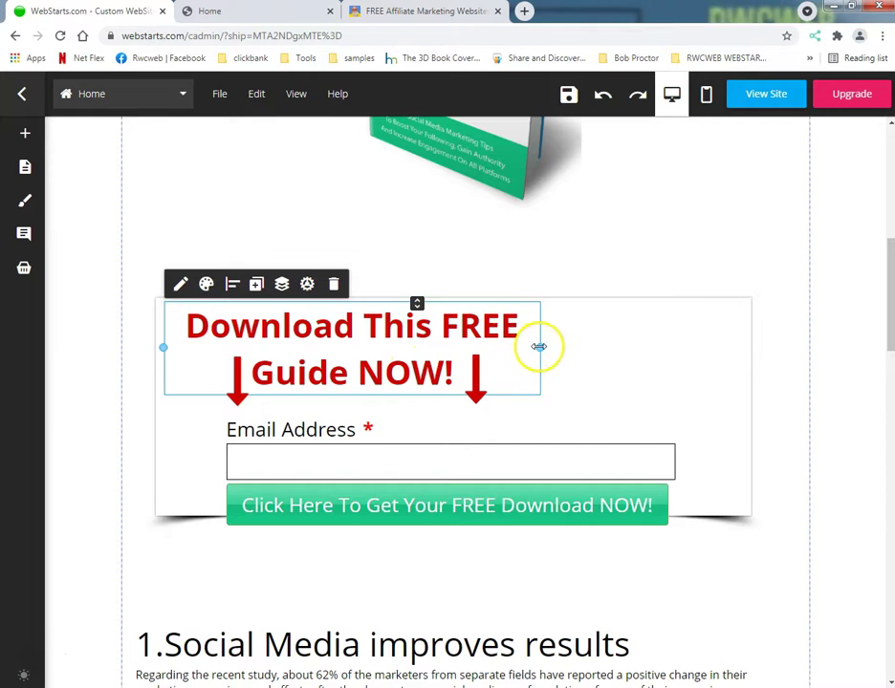
drag(539, 347, 741, 369)
drag(524, 366, 529, 330)
Step: Push the red arrows out to either side and raise the email form under the headline
drag(241, 395, 182, 385)
drag(475, 385, 730, 392)
drag(484, 459, 484, 416)
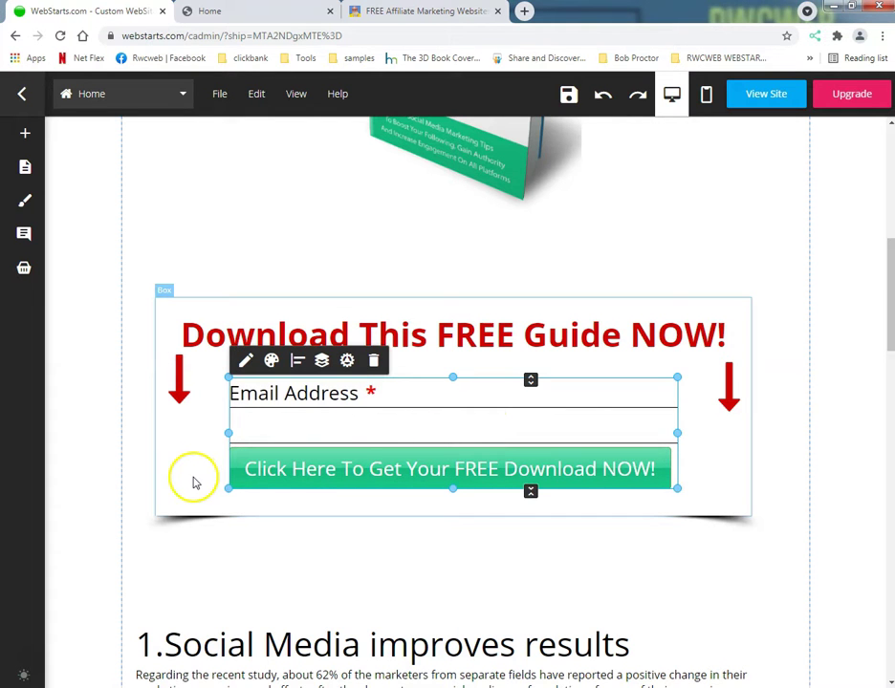
Step: Raise the left and right red arrows up beside the ends of the headline
drag(193, 479, 201, 437)
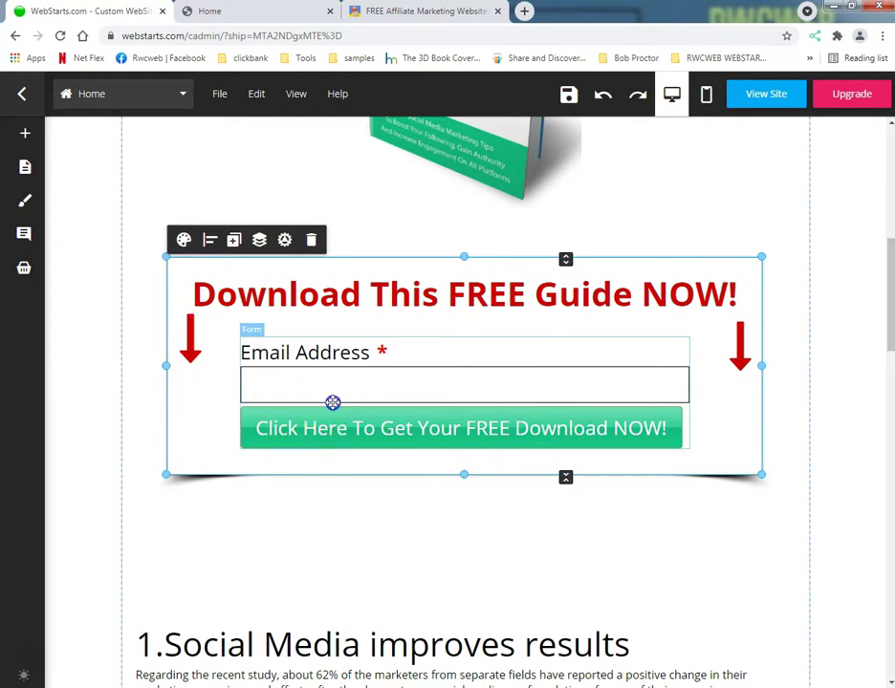
click(332, 403)
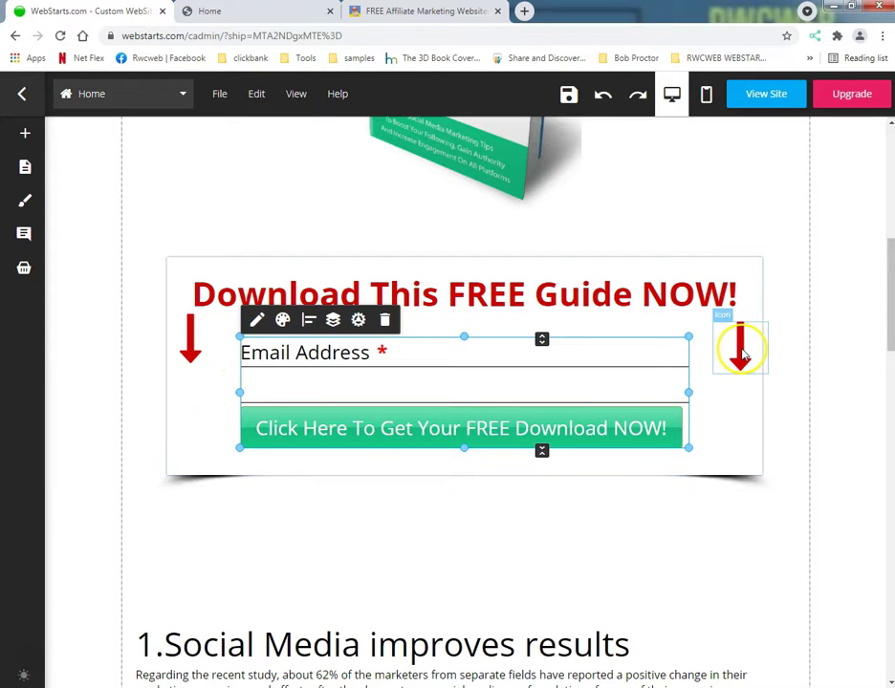
drag(743, 354, 748, 310)
drag(189, 342, 184, 307)
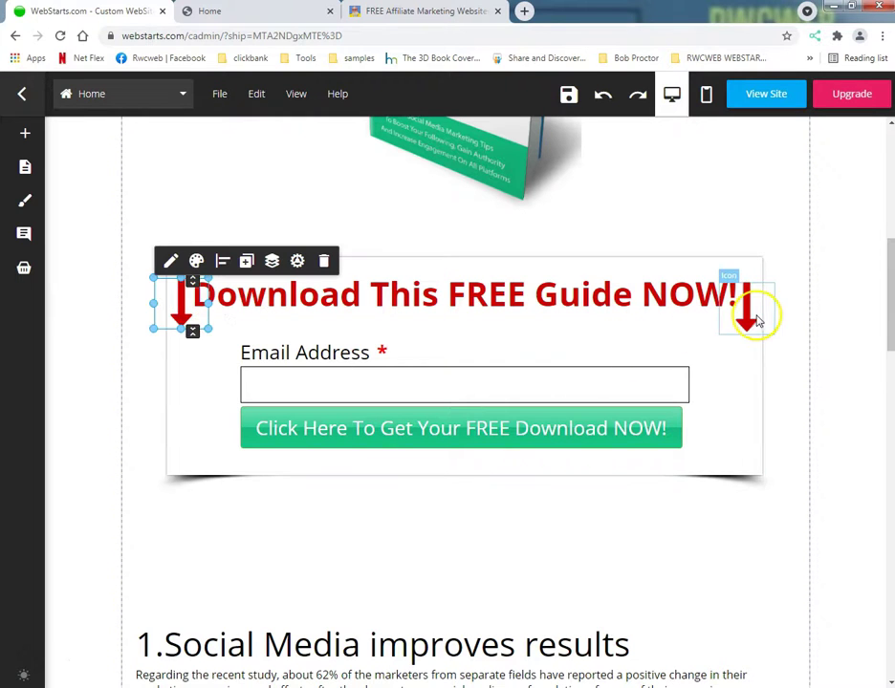
drag(750, 320, 748, 304)
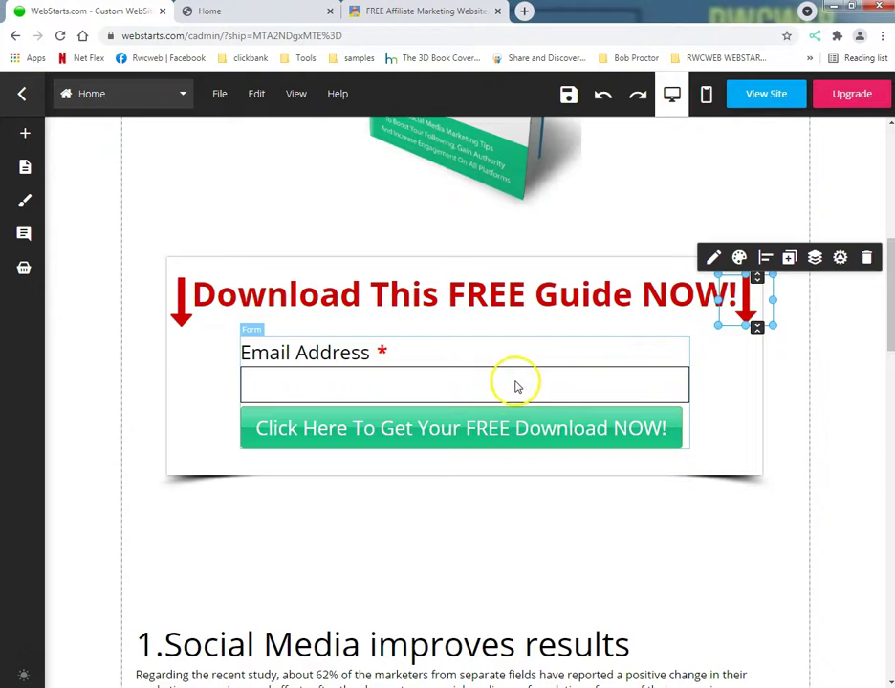
Step: Centre the email form in the box, centre the opt-in box on the page, and save
drag(516, 386, 491, 400)
click(208, 383)
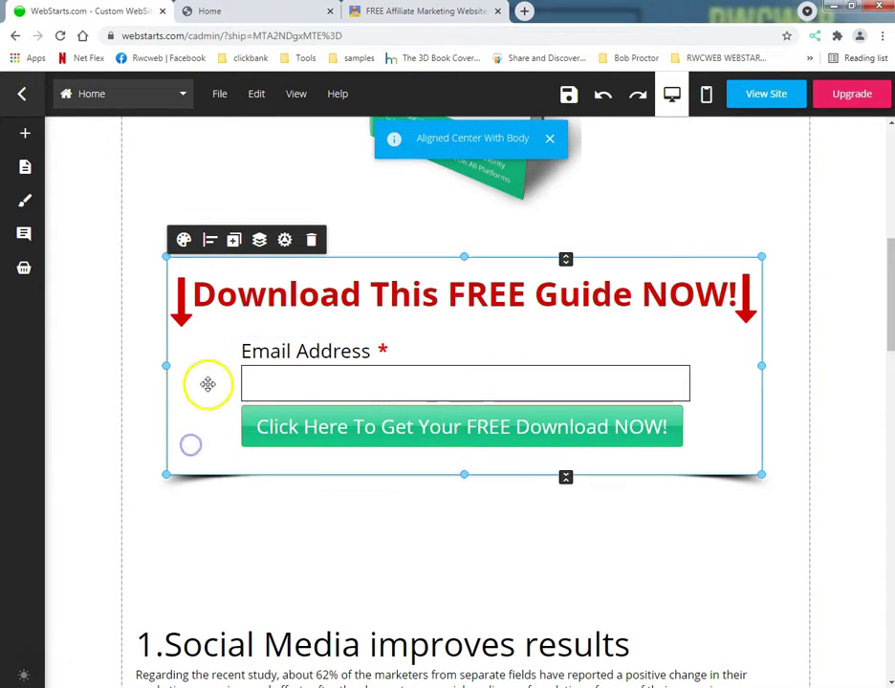
click(210, 240)
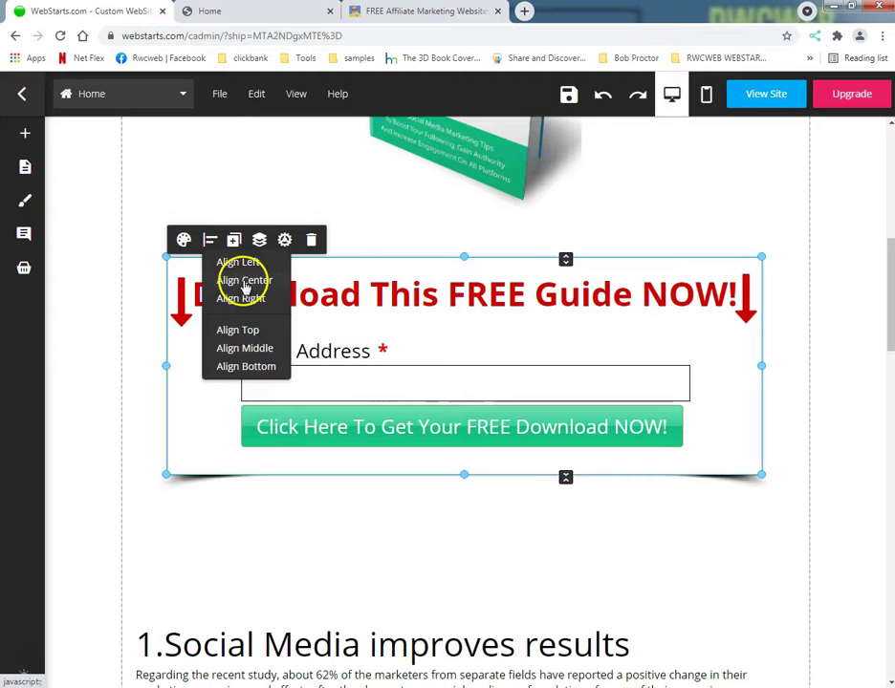
click(244, 281)
click(569, 93)
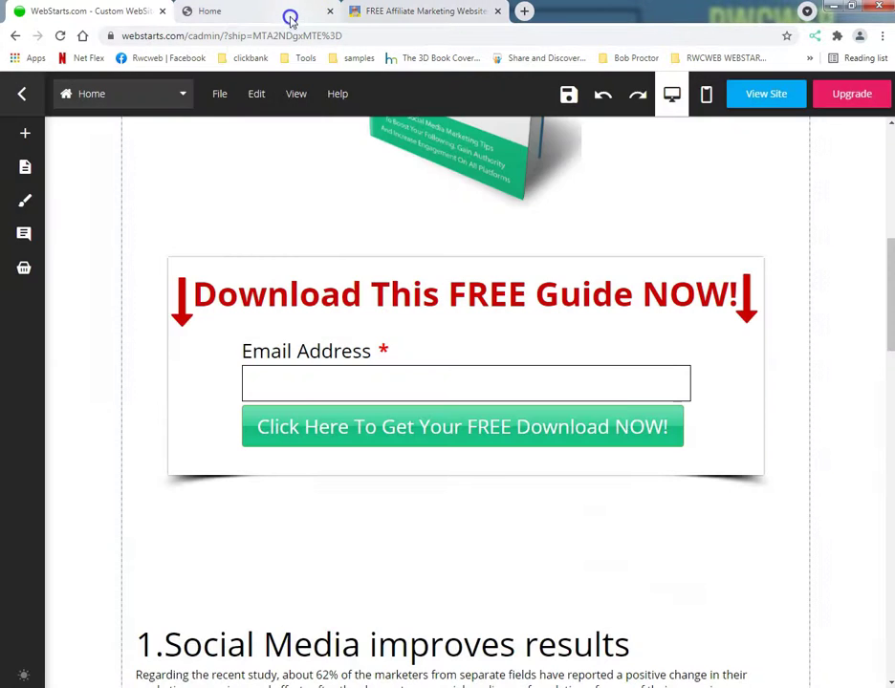
Step: Reload the live landing page in Chrome and scroll down to the updated download form
click(289, 18)
click(61, 36)
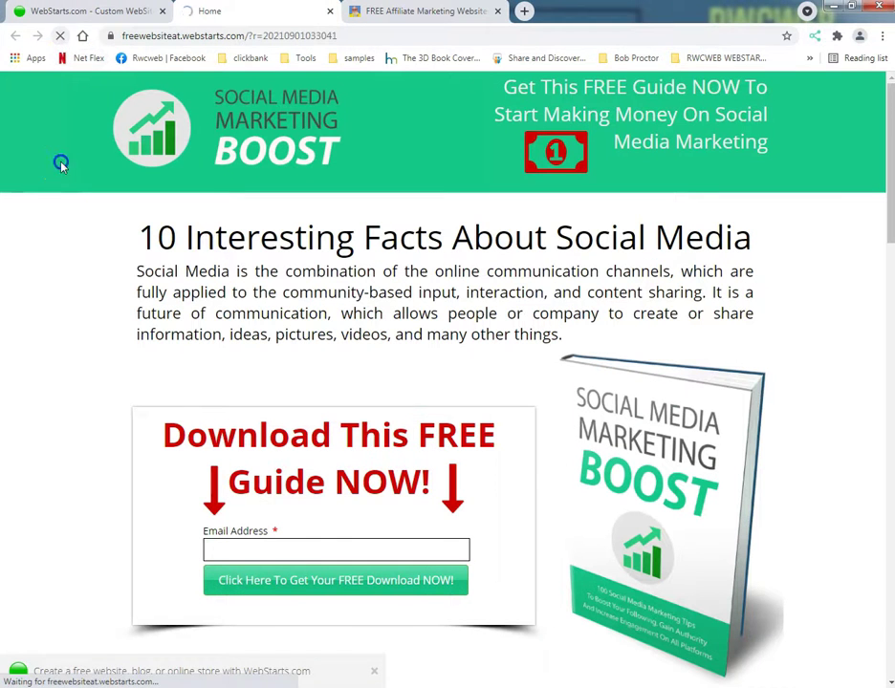
scroll(77, 267, down, 6)
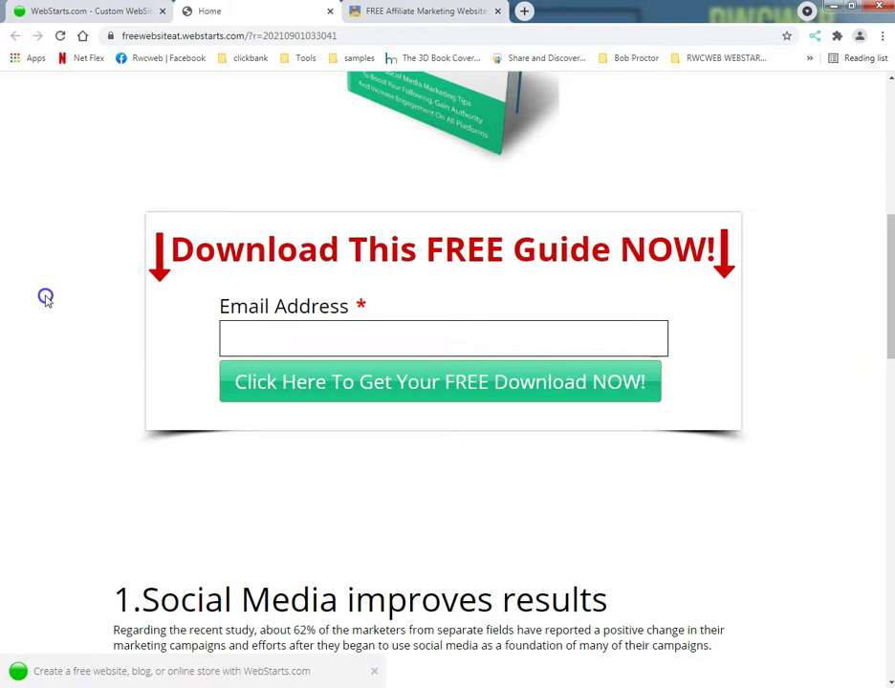
scroll(44, 304, down, 2)
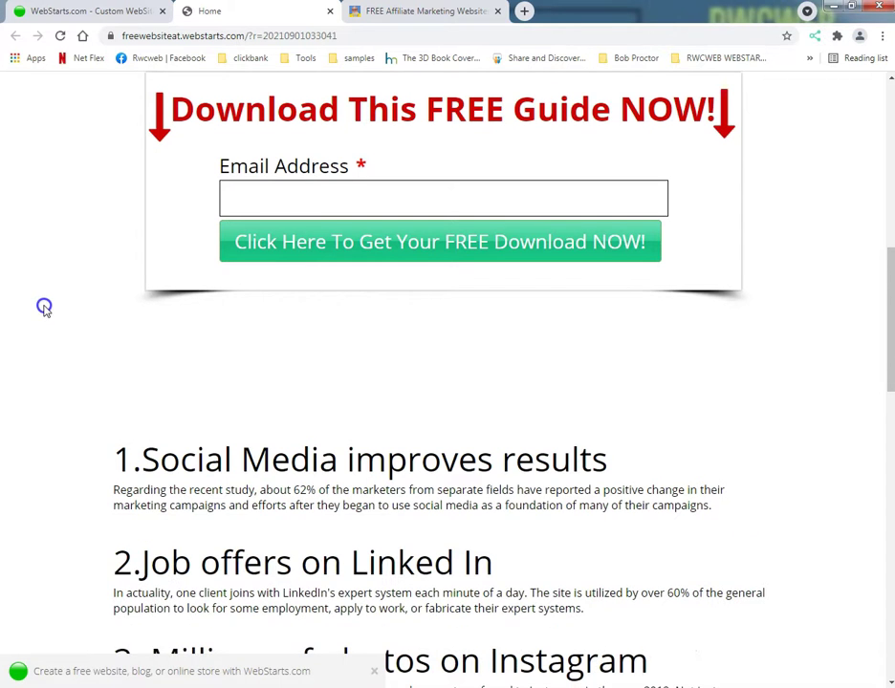
scroll(44, 306, up, 2)
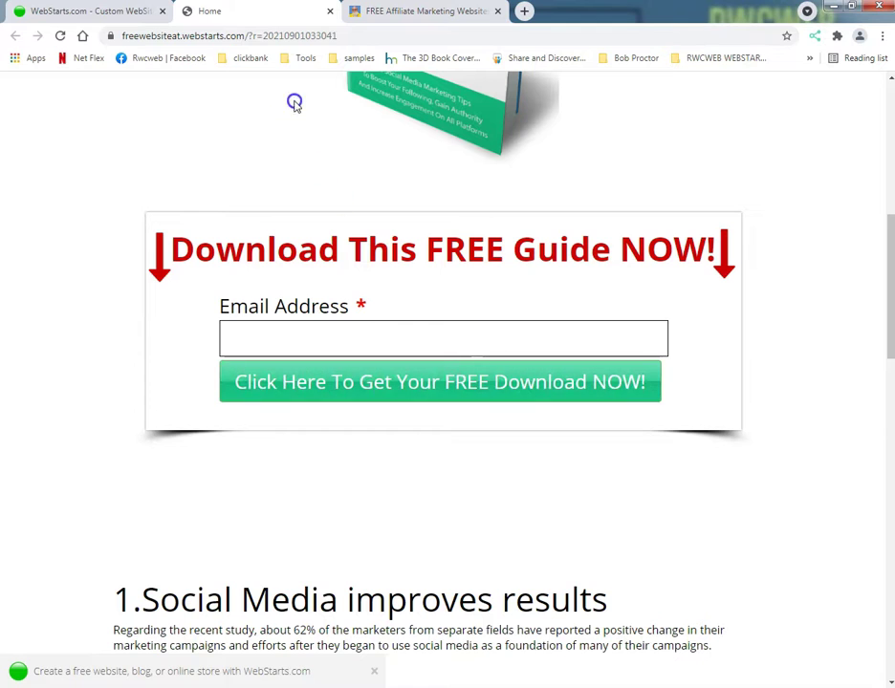
Step: Narrow the email form slightly to match the button width and save the page
drag(132, 9, 506, 8)
click(628, 387)
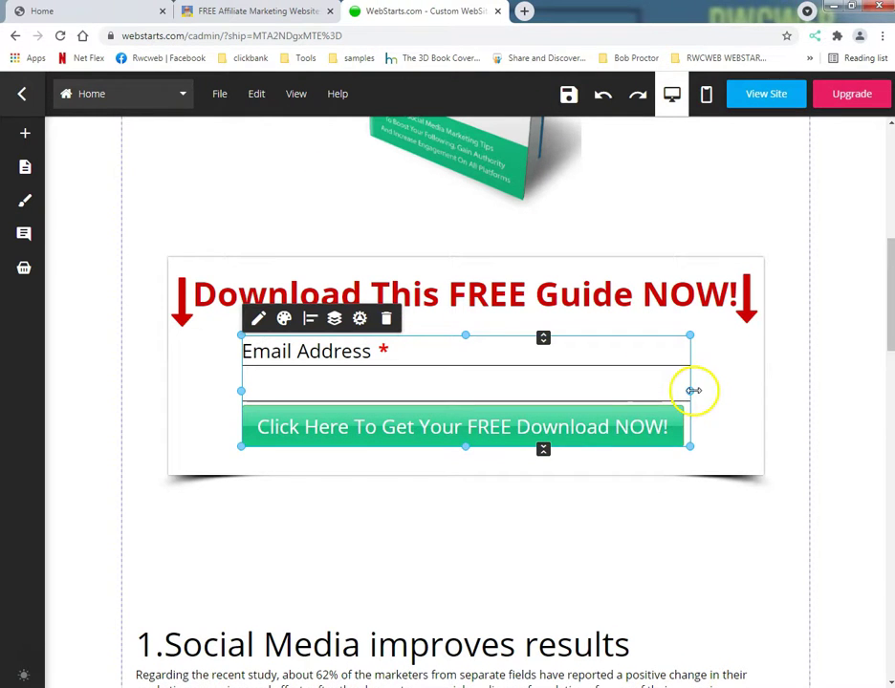
drag(689, 391, 678, 393)
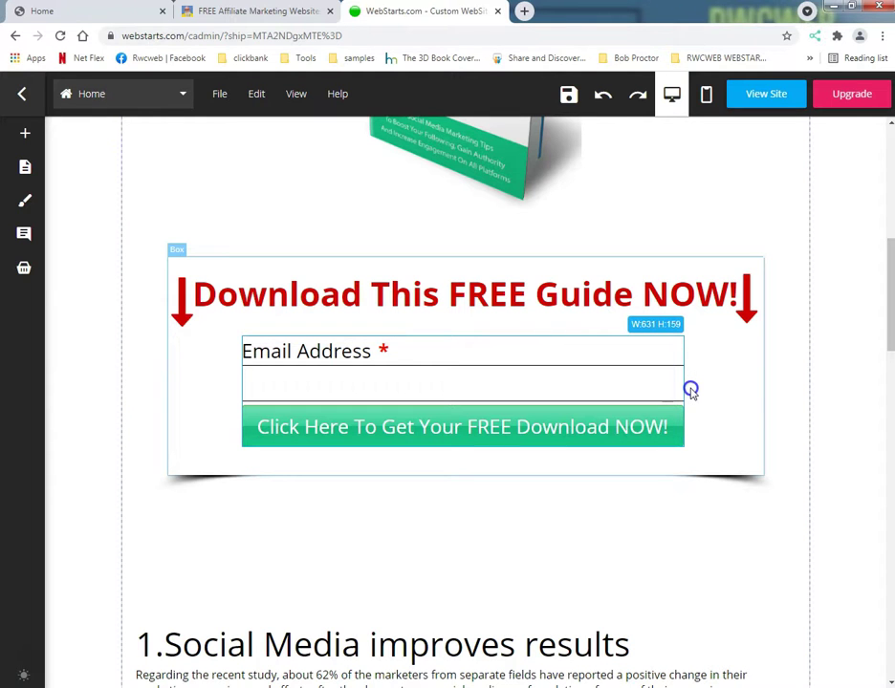
drag(690, 391, 689, 389)
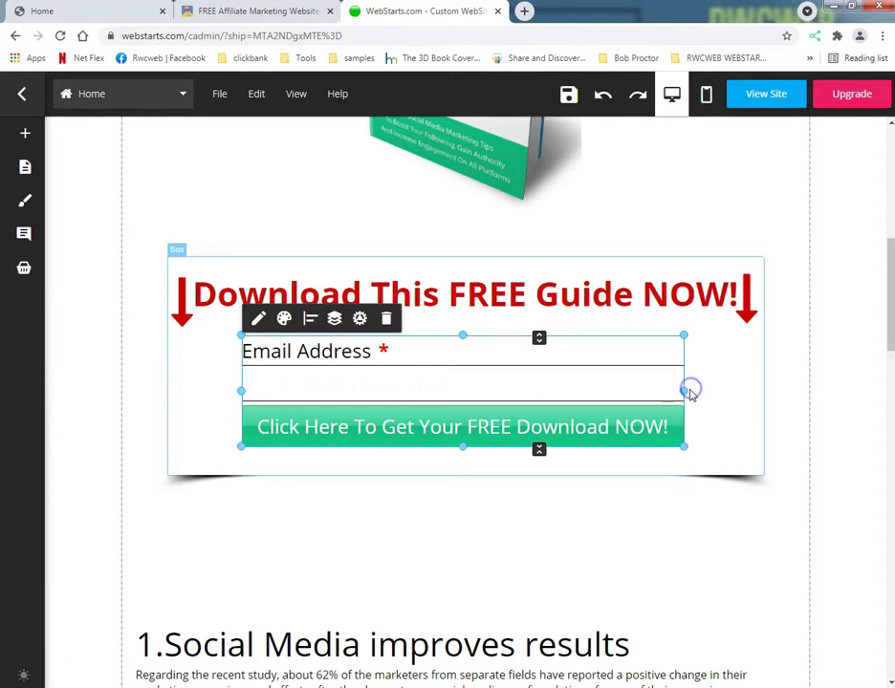
click(566, 95)
Step: Bring the live site tab forward and reload it
click(269, 10)
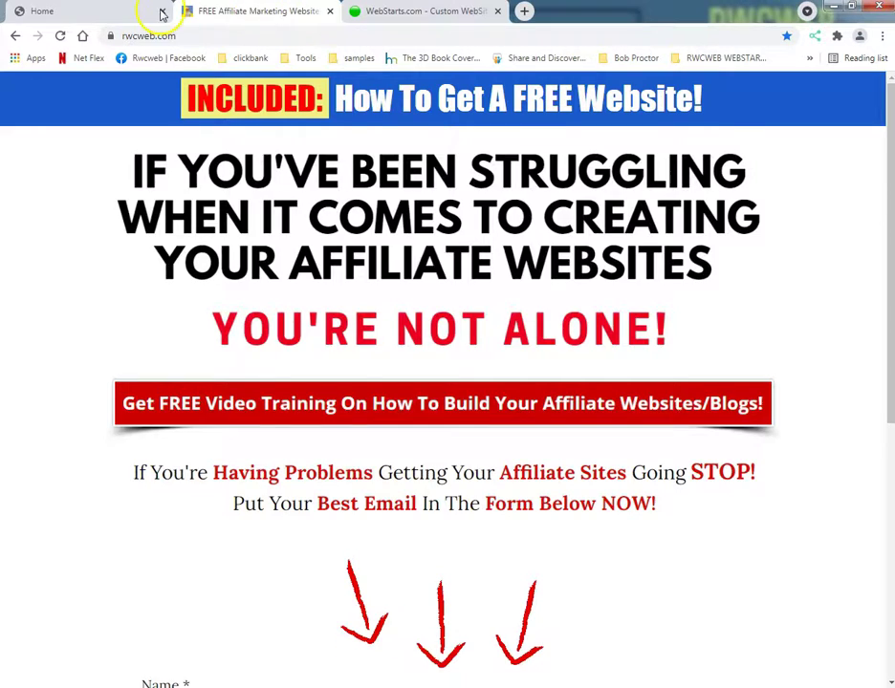
drag(162, 14, 220, 19)
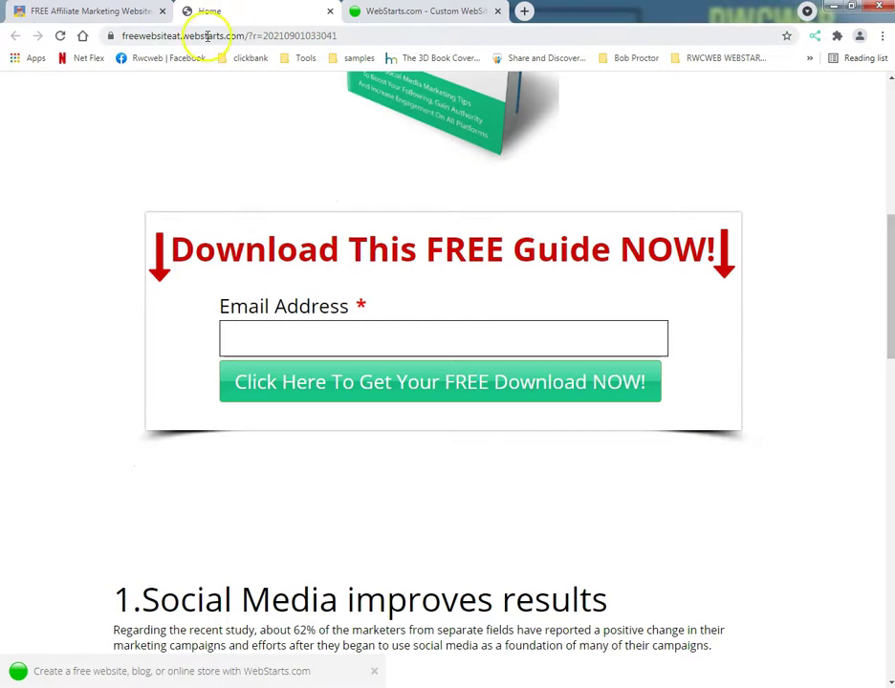
click(61, 38)
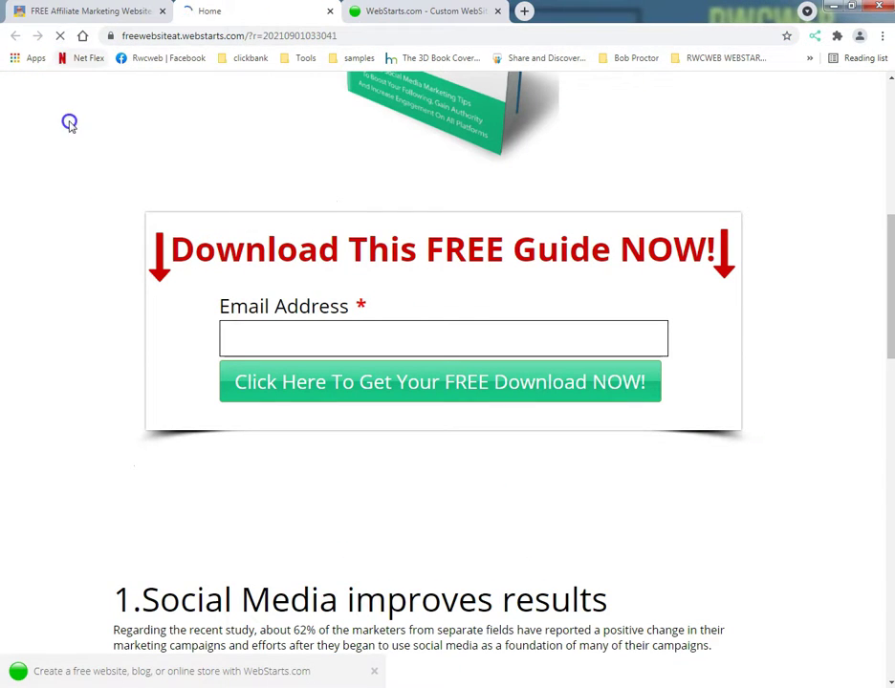
Step: Scroll through the live page's sections back up to the book cover and download box
scroll(86, 330, down, 4)
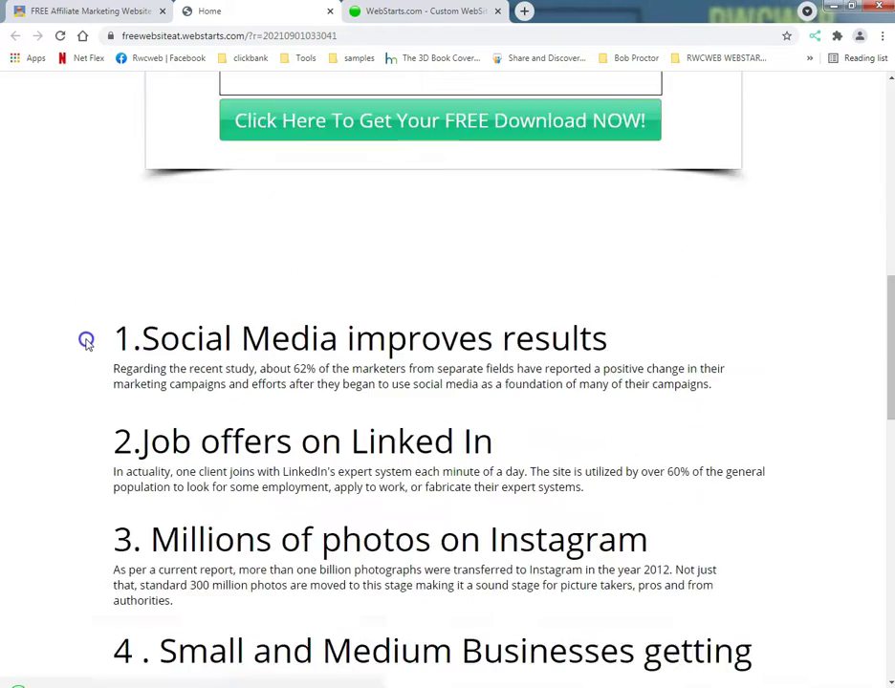
scroll(89, 344, up, 3)
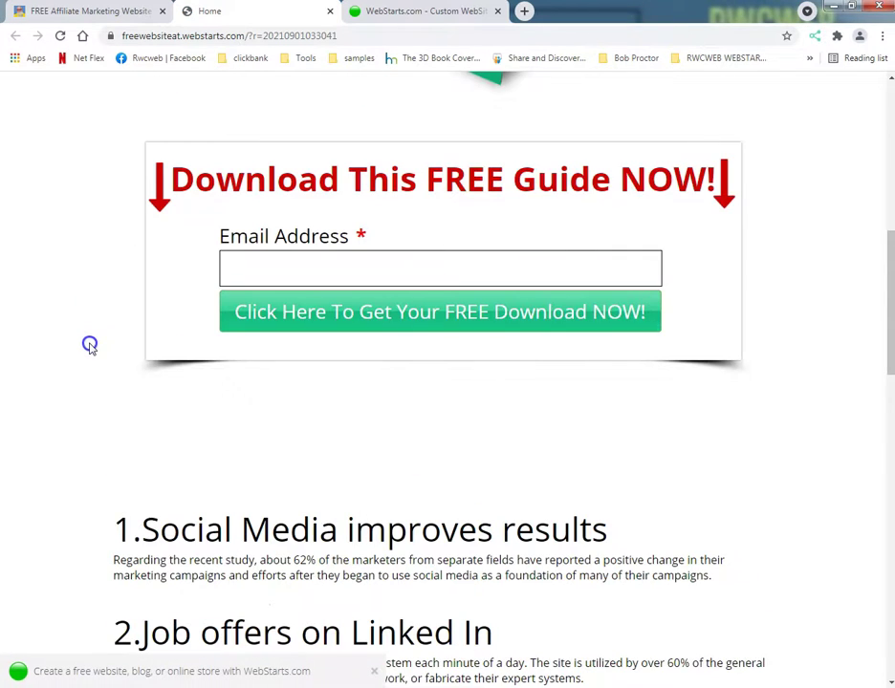
scroll(89, 346, up, 3)
scroll(89, 346, up, 6)
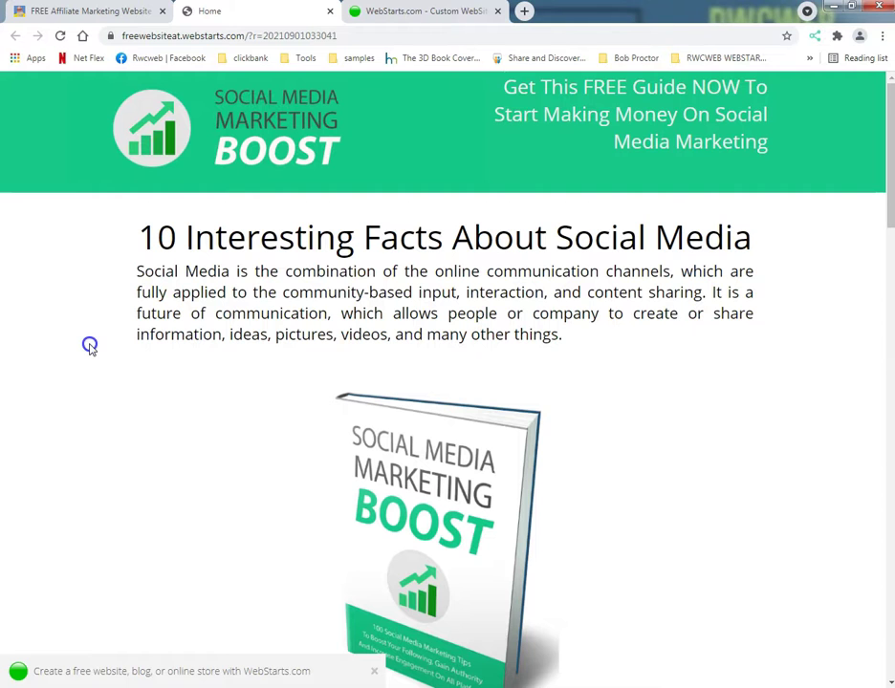
scroll(86, 363, down, 8)
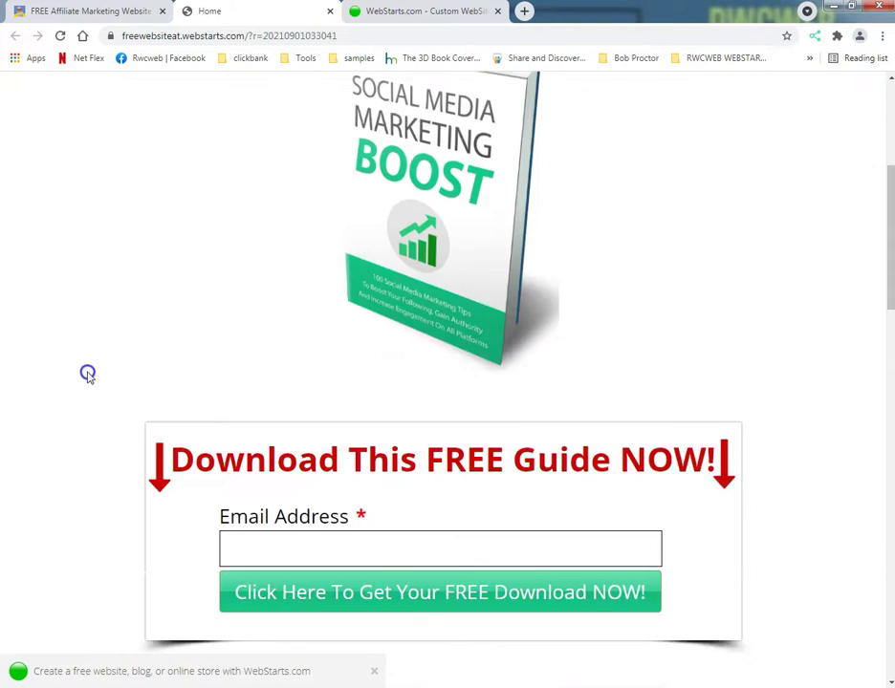
scroll(285, 418, down, 1)
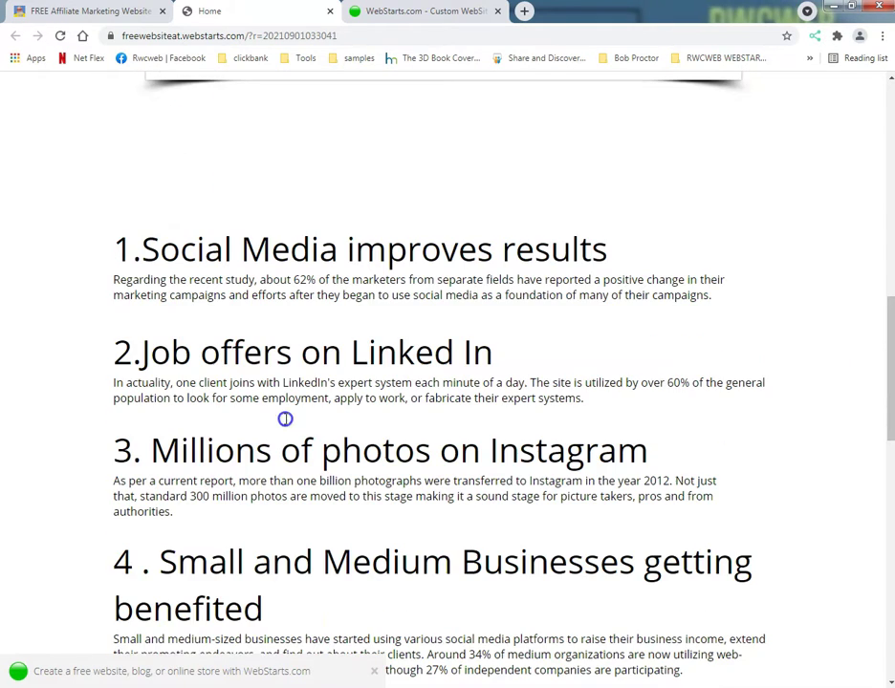
scroll(293, 415, down, 1)
scroll(294, 414, down, 9)
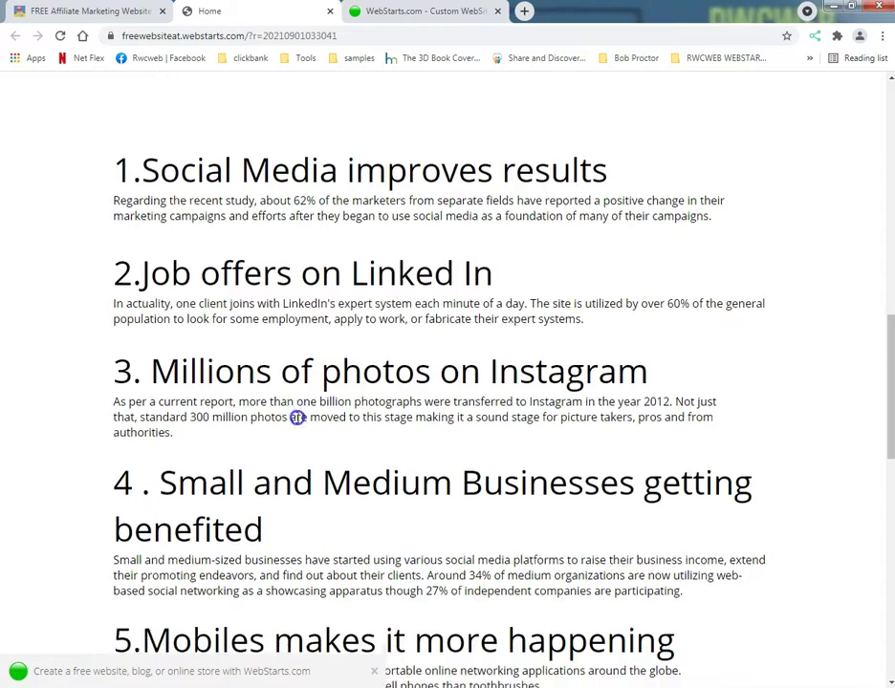
scroll(293, 430, down, 5)
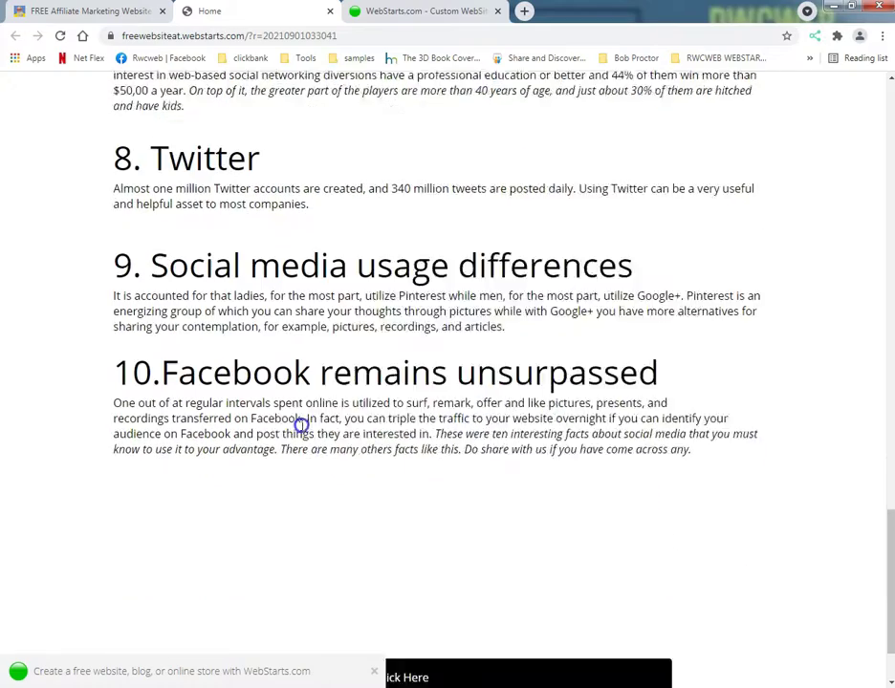
scroll(301, 427, up, 8)
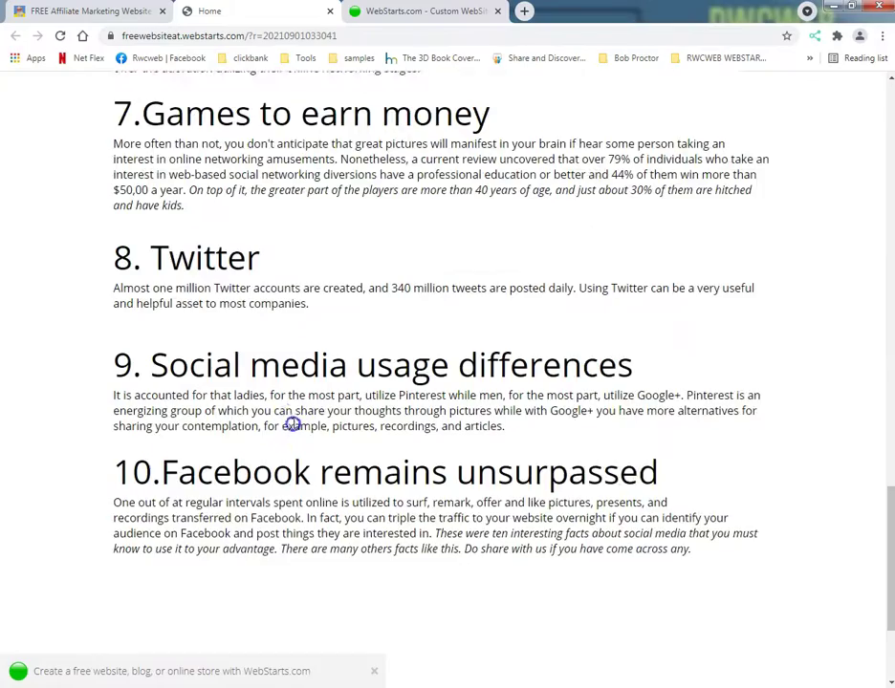
scroll(290, 422, up, 3)
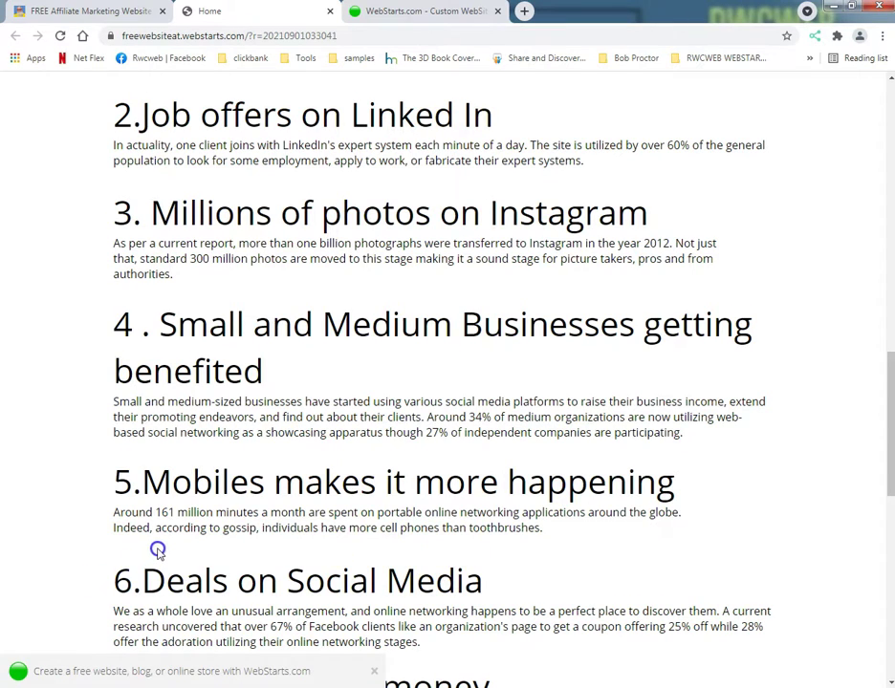
scroll(162, 535, down, 6)
scroll(174, 526, down, 3)
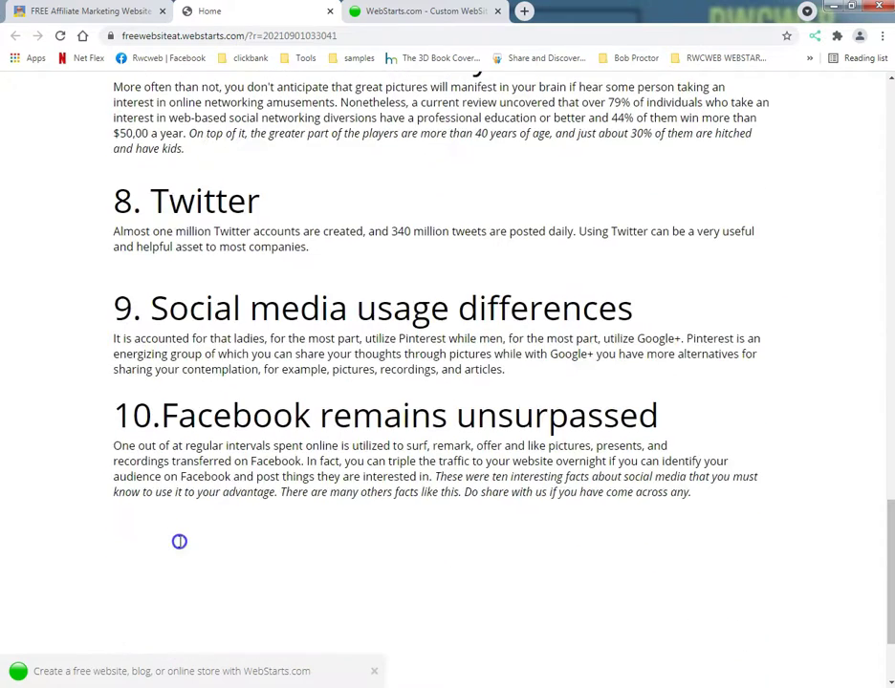
scroll(179, 542, down, 2)
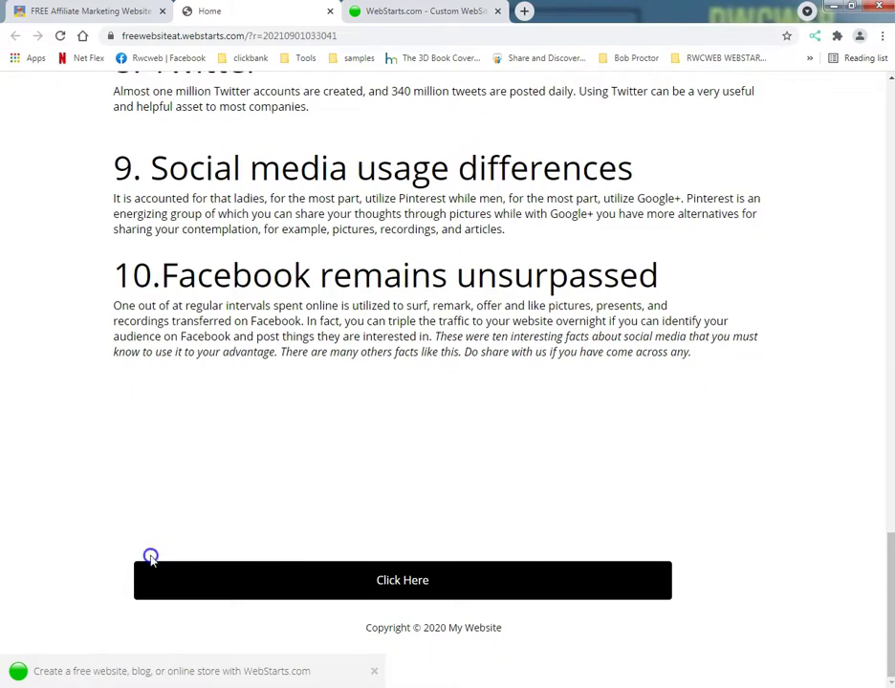
scroll(84, 580, up, 2)
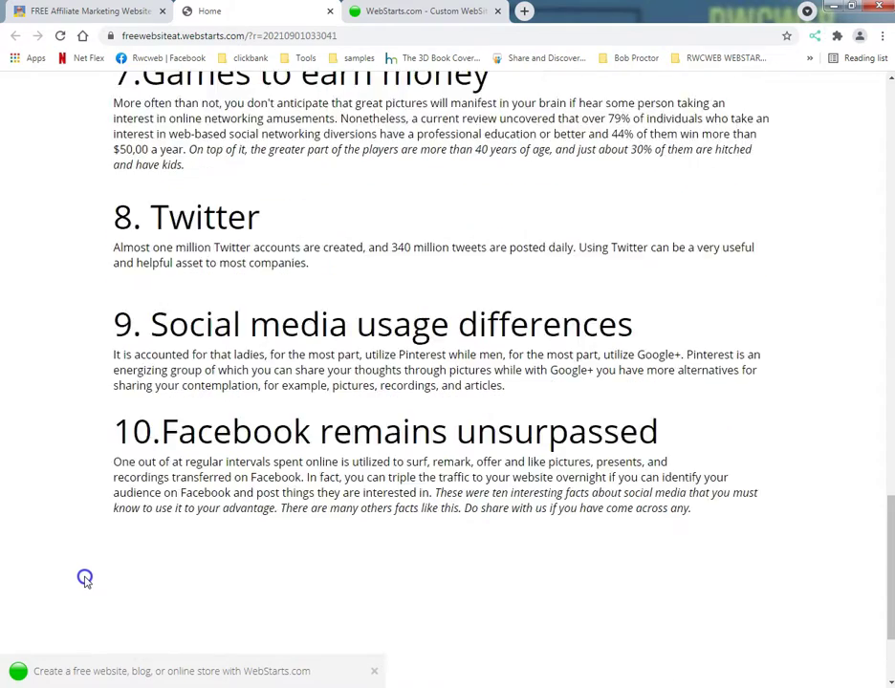
scroll(84, 580, up, 10)
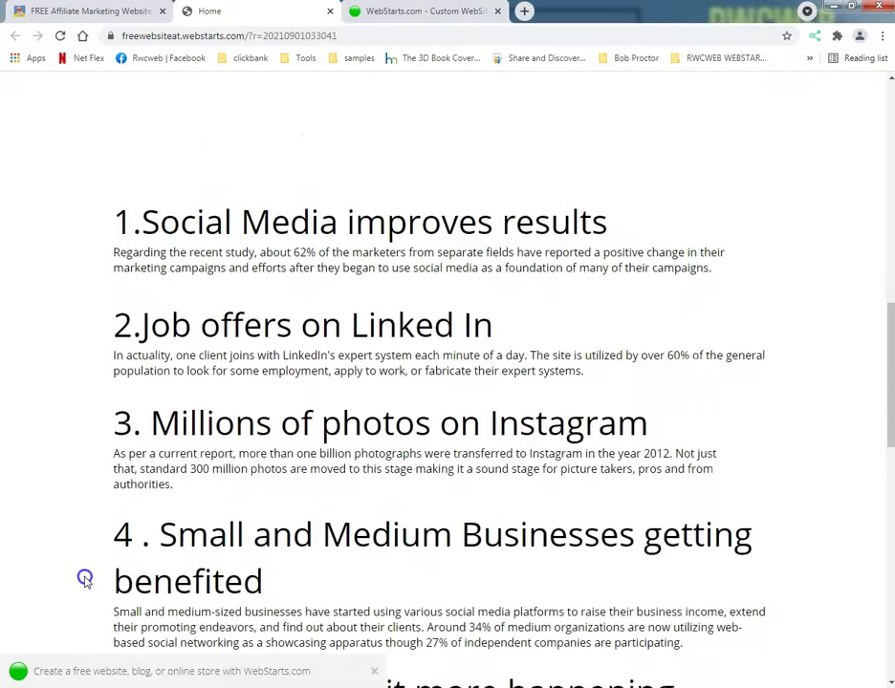
scroll(84, 580, up, 4)
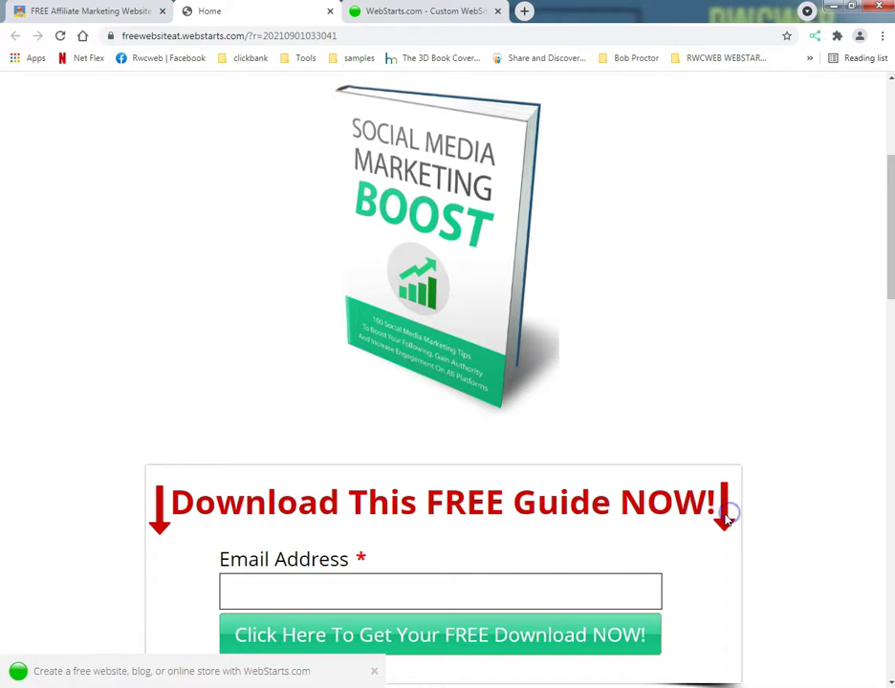
Step: Nudge the right red arrow, save the page, and reload the live page to preview it
click(122, 12)
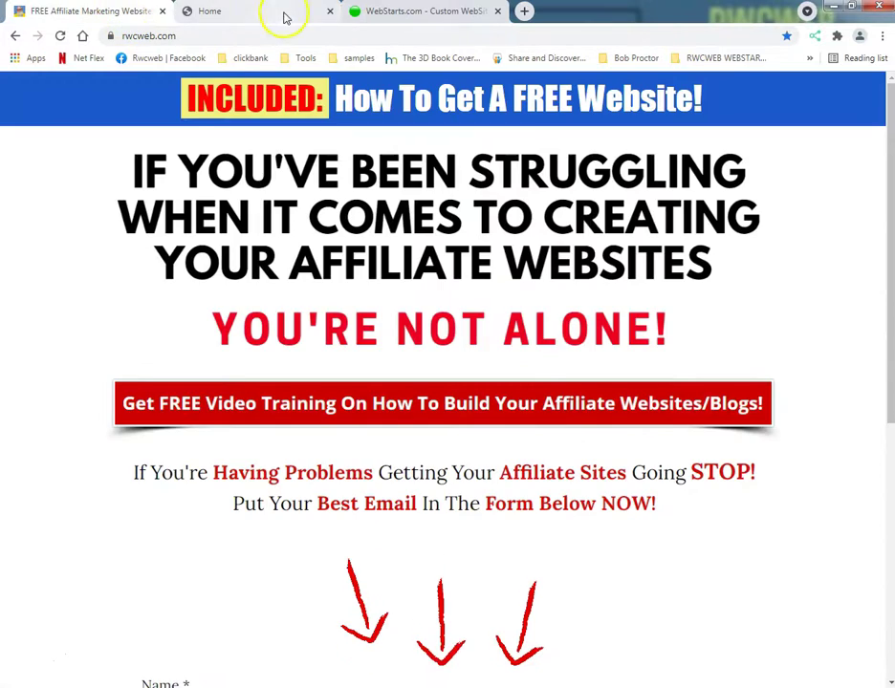
click(403, 10)
click(748, 305)
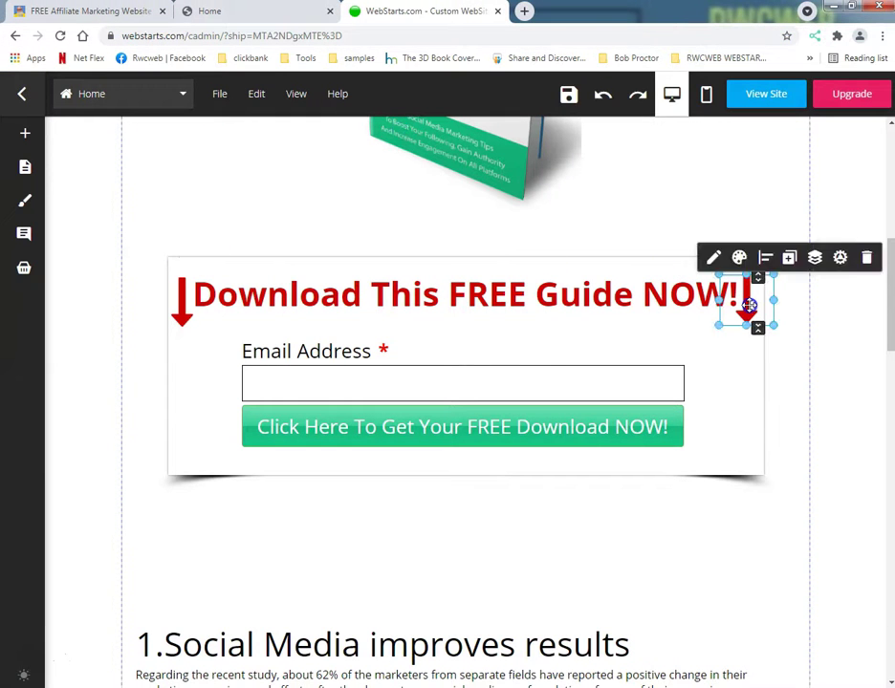
click(751, 305)
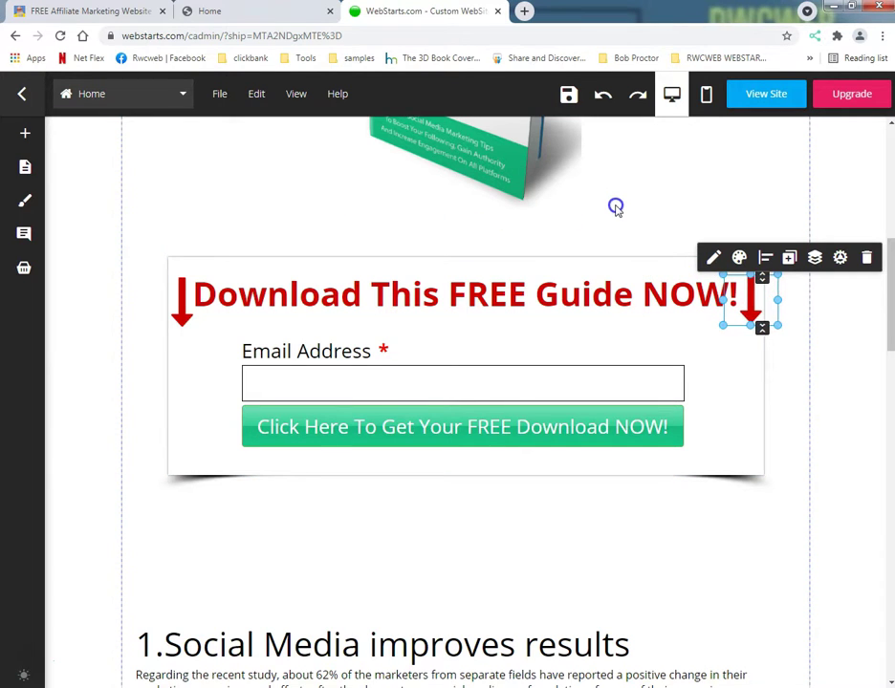
click(369, 238)
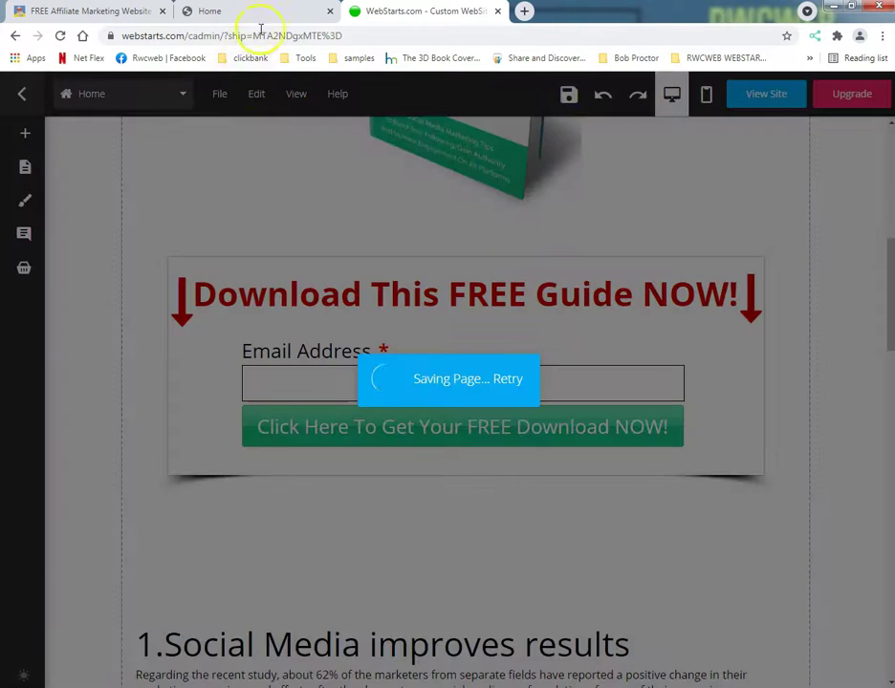
click(264, 10)
click(59, 36)
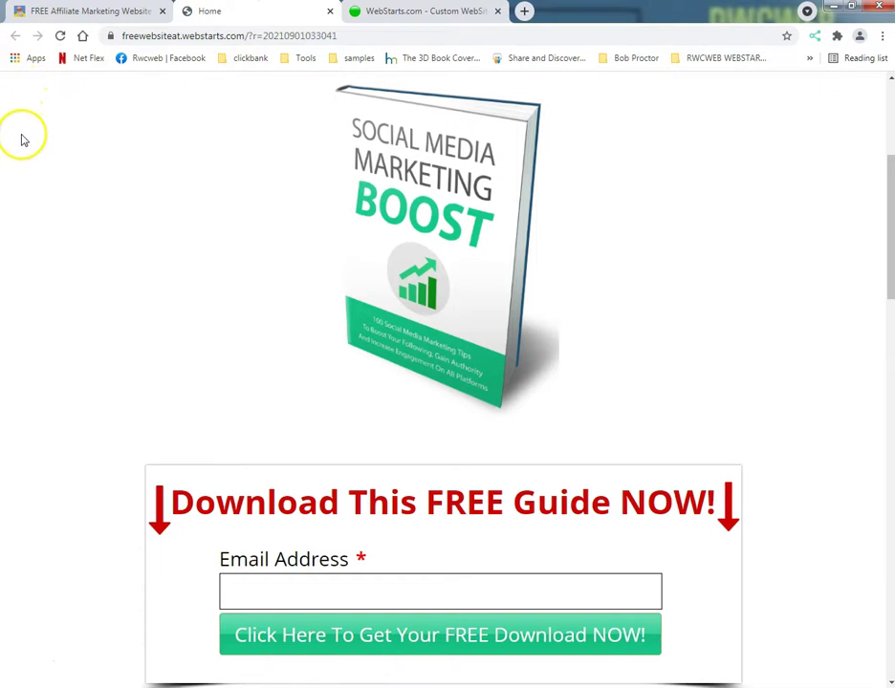
scroll(21, 148, down, 3)
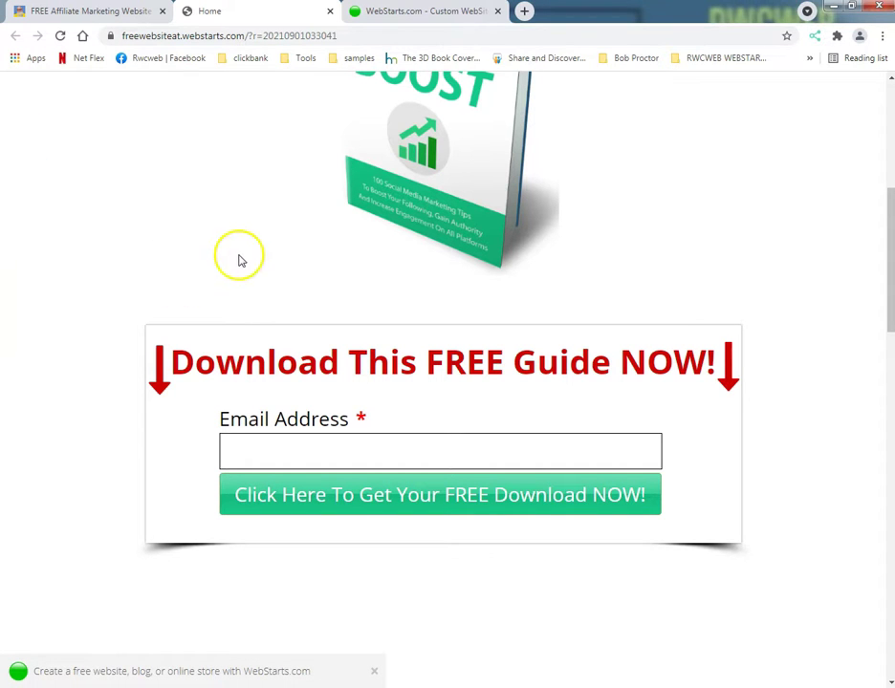
Step: Move the left red arrow to sit centred below the heading
click(371, 14)
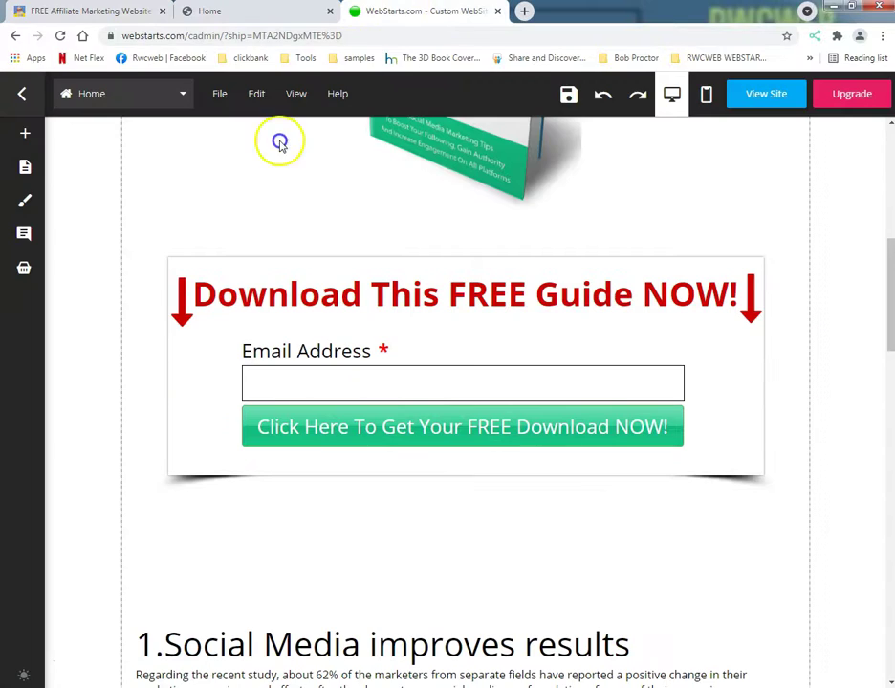
click(162, 297)
drag(177, 306, 455, 340)
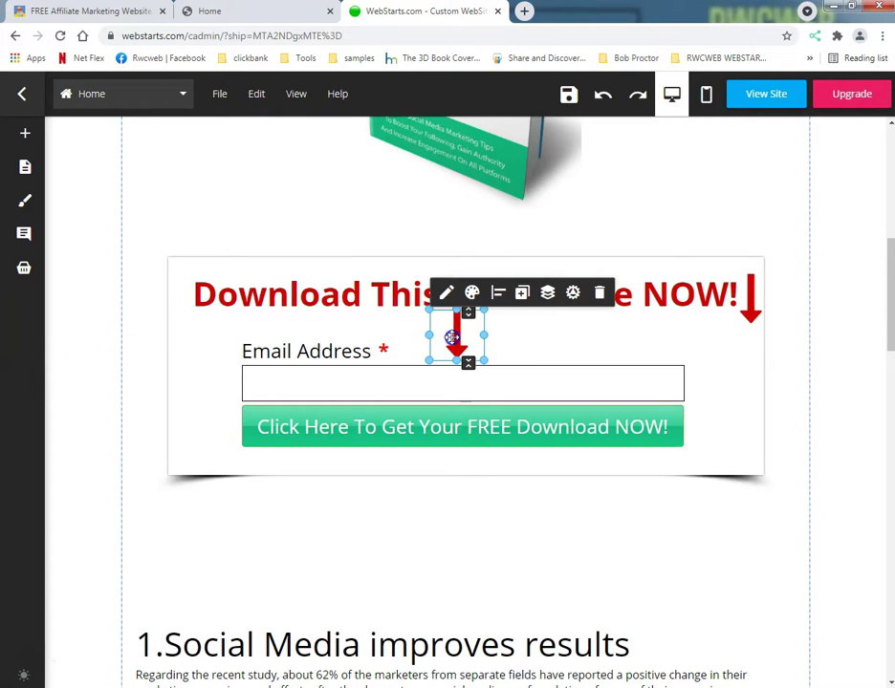
click(546, 411)
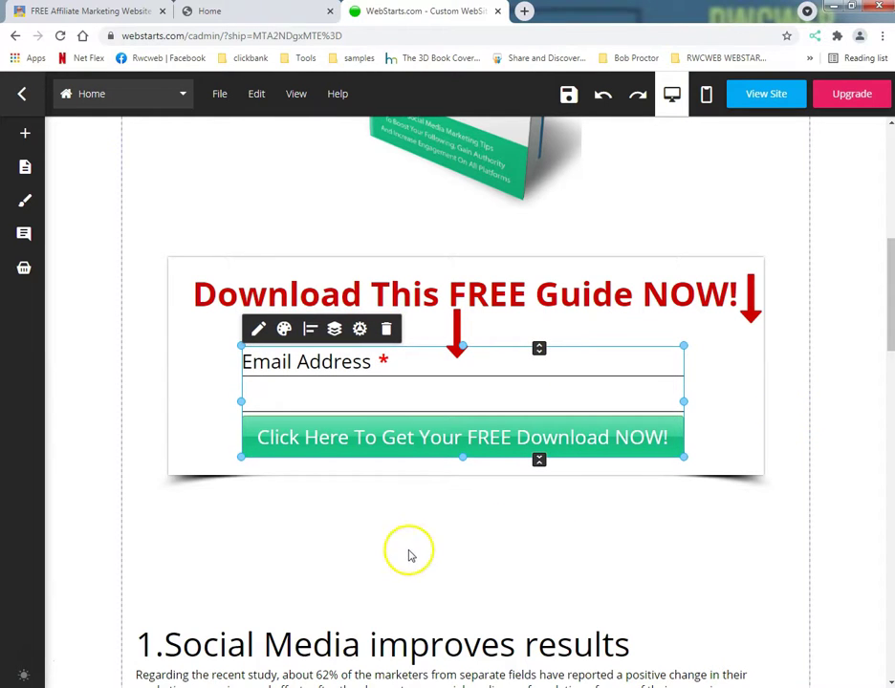
Step: Make the opt-in box taller and lower the email form, centred within it
click(191, 445)
drag(464, 475, 462, 523)
mouse_move(456, 435)
mouse_down()
mouse_move(438, 449)
mouse_move(445, 446)
mouse_up()
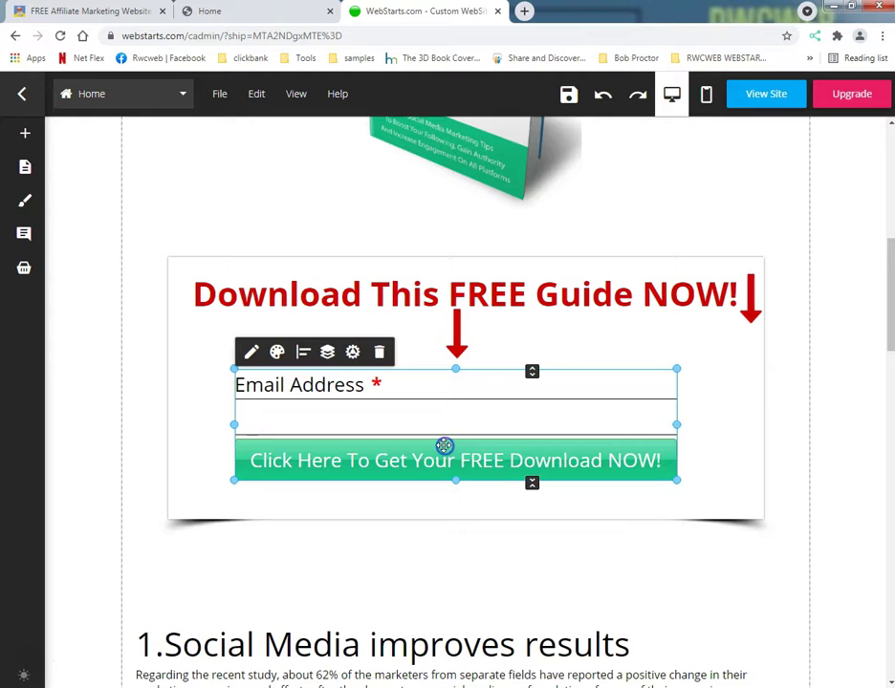
click(303, 353)
click(318, 392)
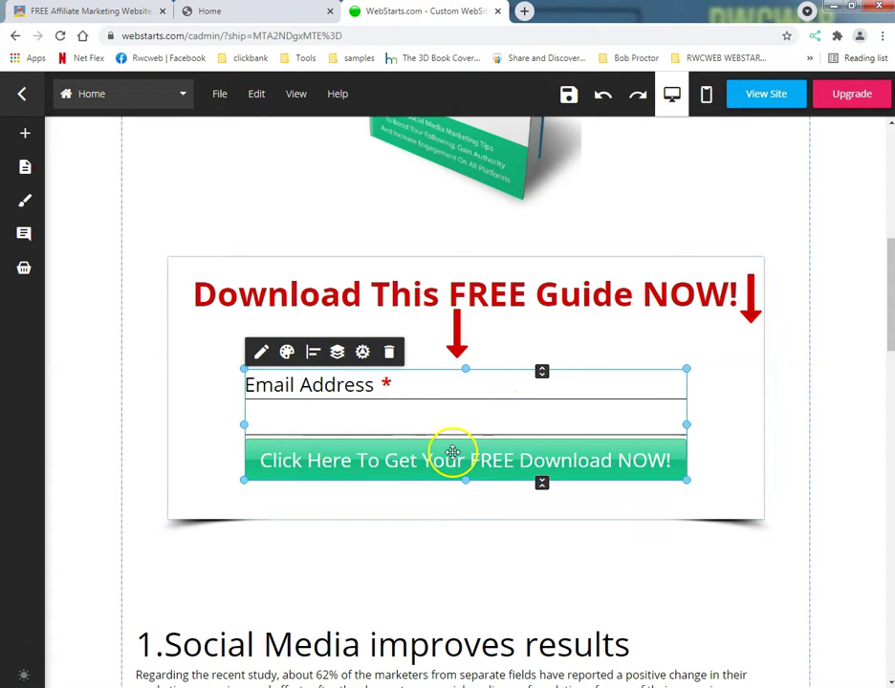
drag(328, 476, 279, 505)
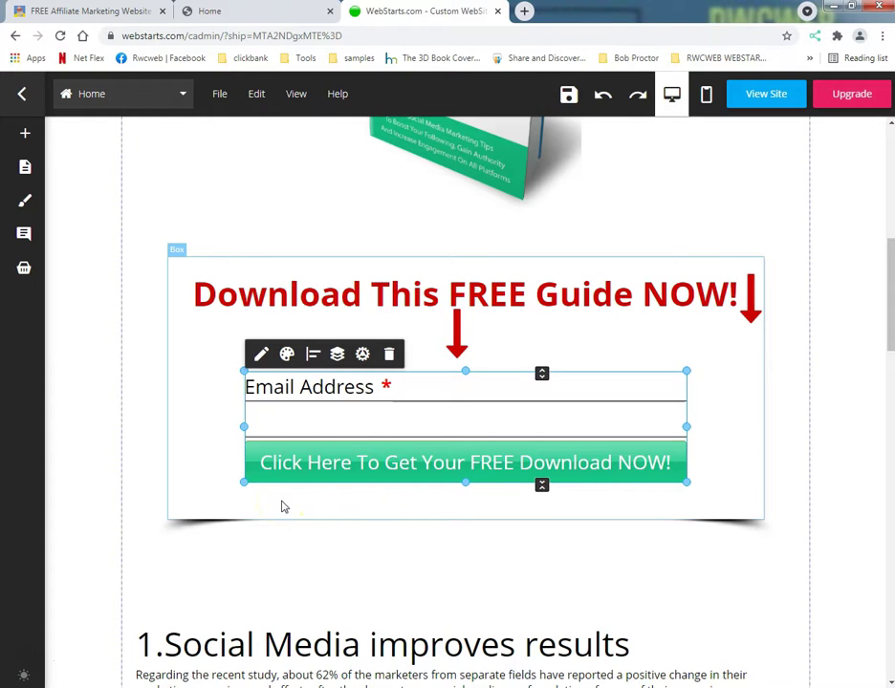
Step: Move the right red arrow to the centre and duplicate it into a third arrow
click(751, 310)
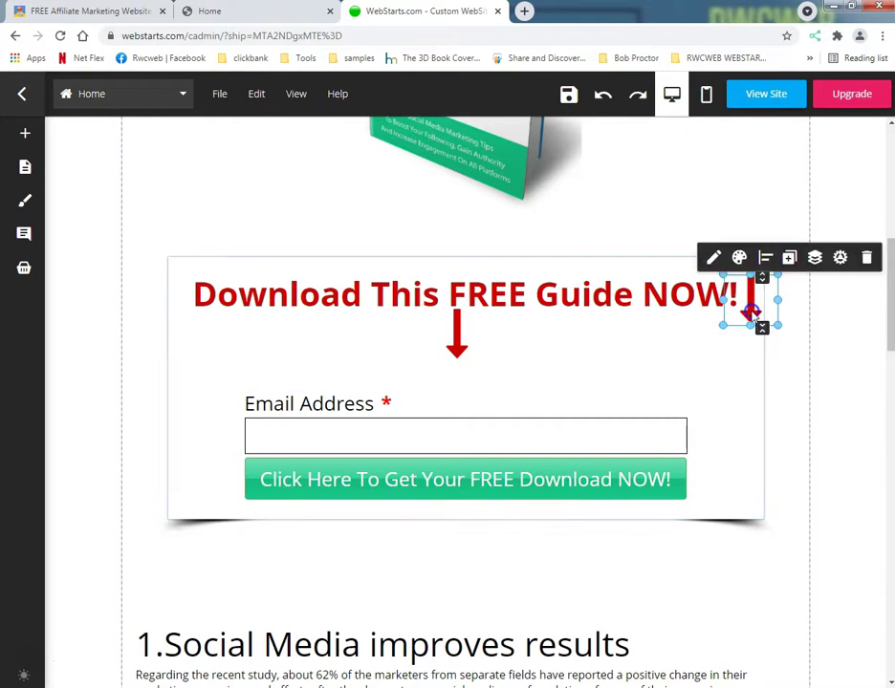
drag(752, 312, 516, 366)
mouse_move(456, 347)
mouse_down()
mouse_move(452, 367)
mouse_move(464, 365)
mouse_up()
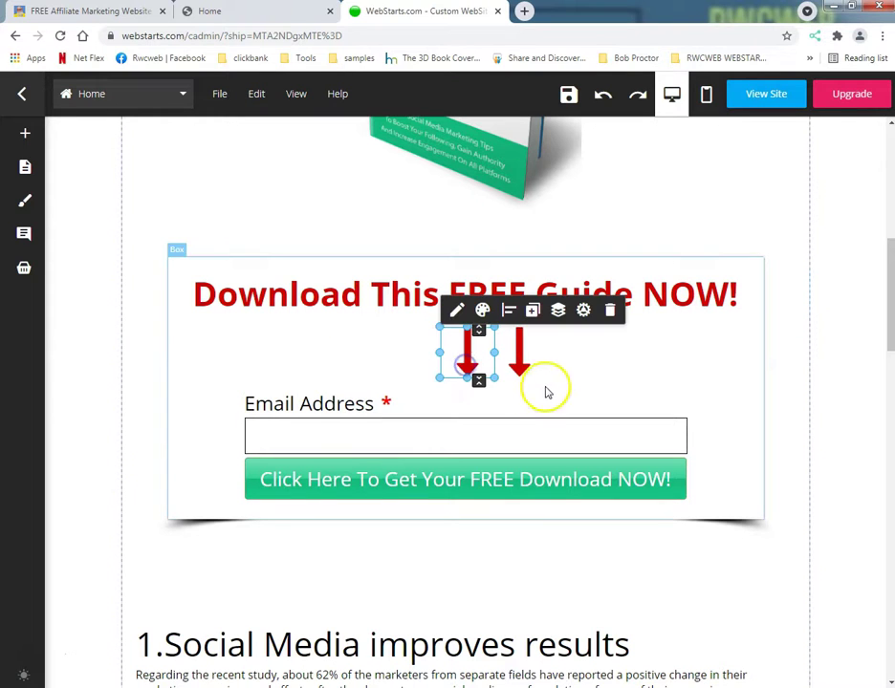
click(533, 312)
drag(471, 355, 566, 351)
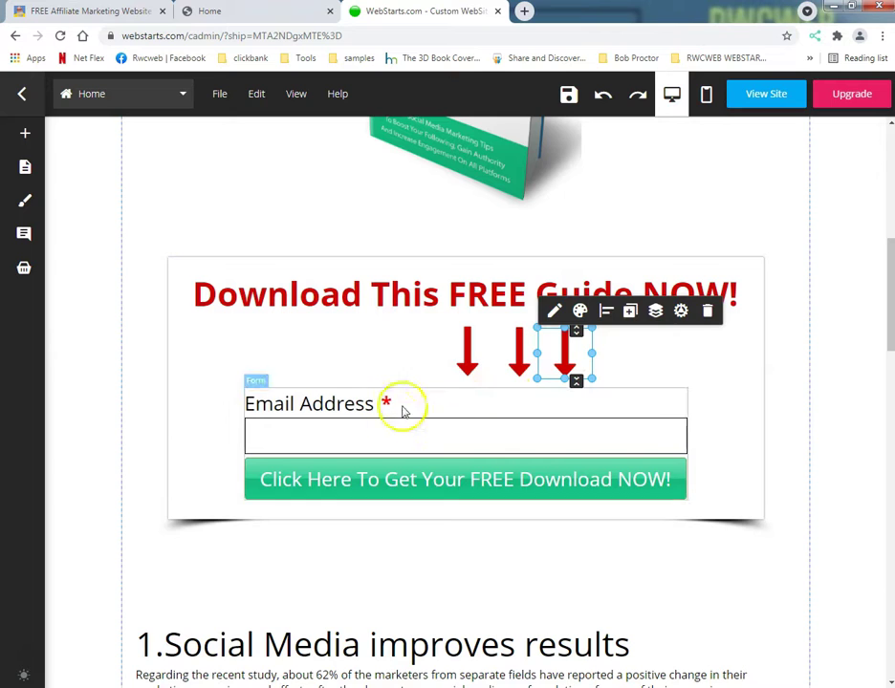
Step: Delete two of the red arrows, leaving a single one
click(401, 363)
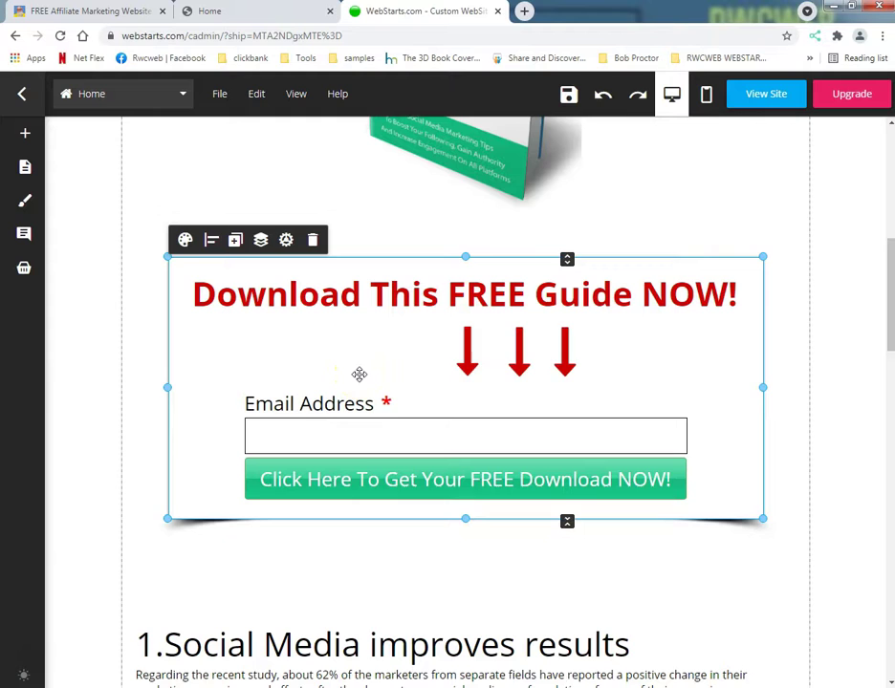
click(469, 359)
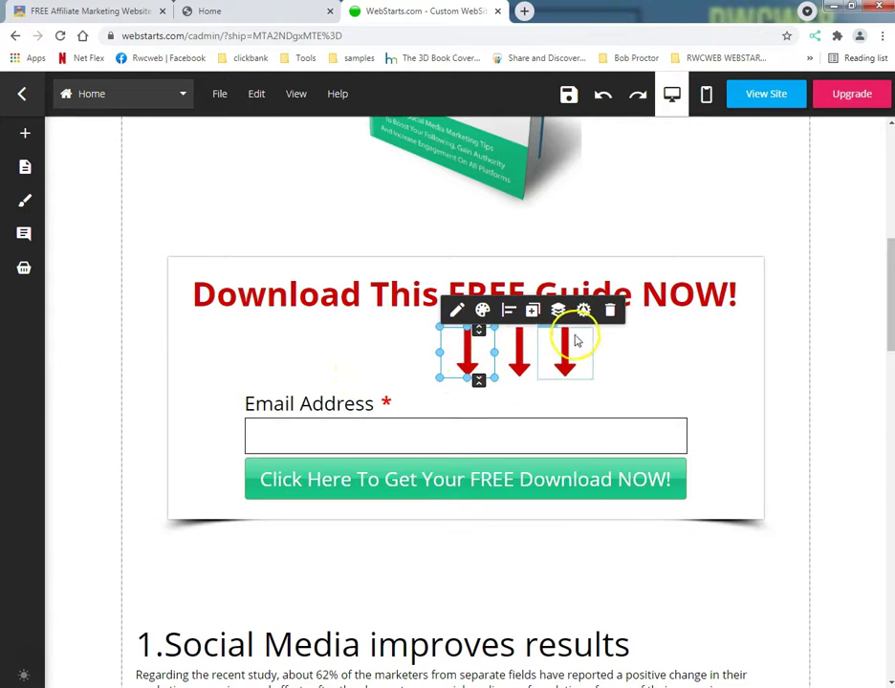
click(609, 311)
click(555, 346)
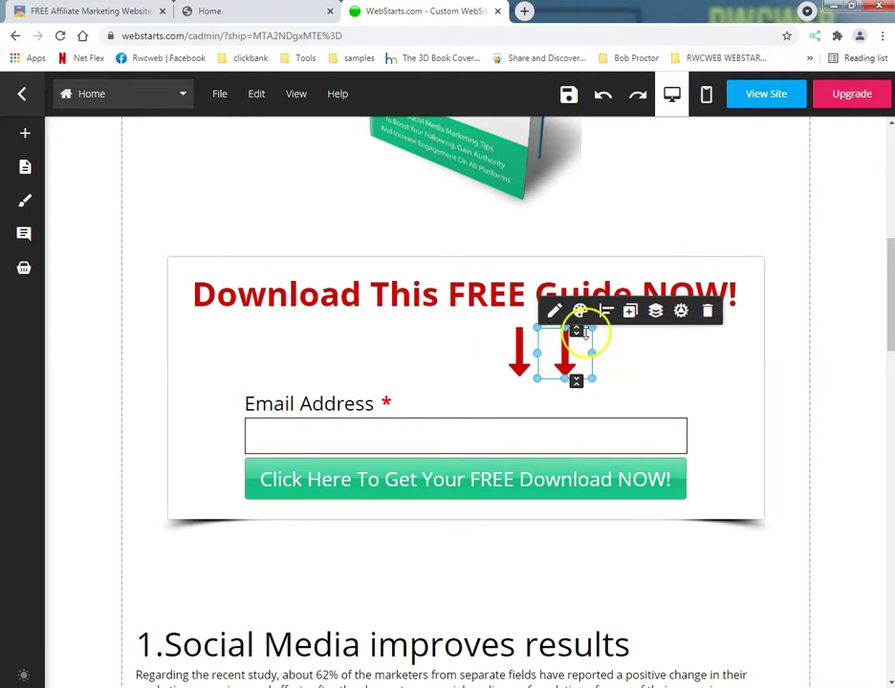
click(706, 312)
Step: Resize the remaining red arrow to be slightly taller between heading and email field
click(537, 357)
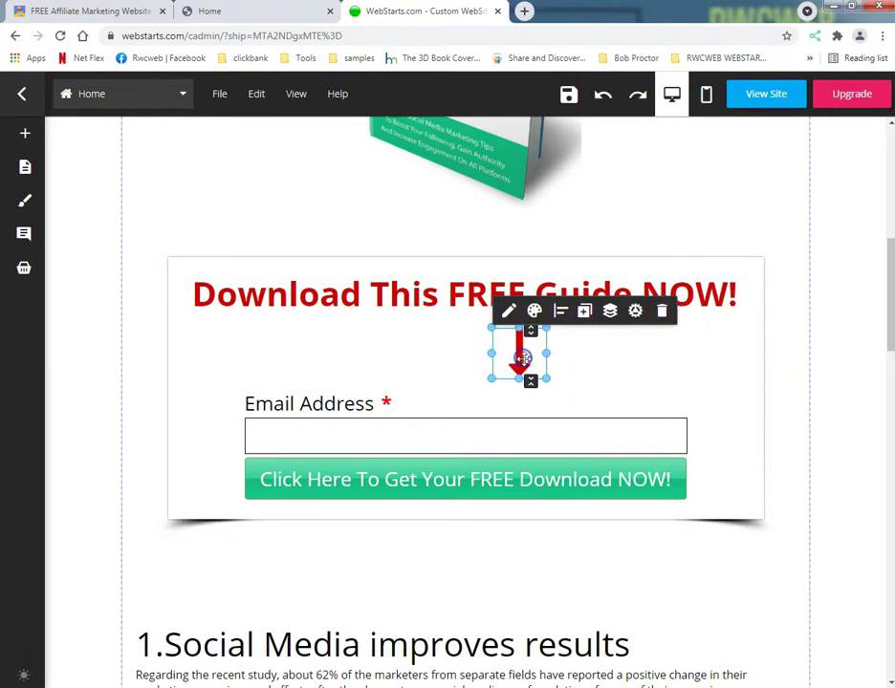
drag(543, 381, 516, 350)
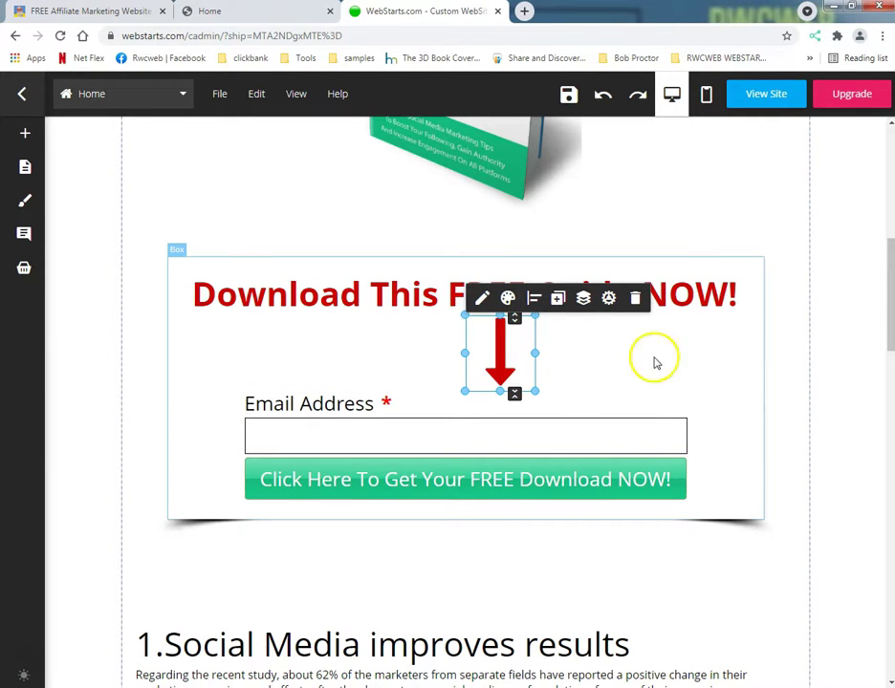
click(787, 308)
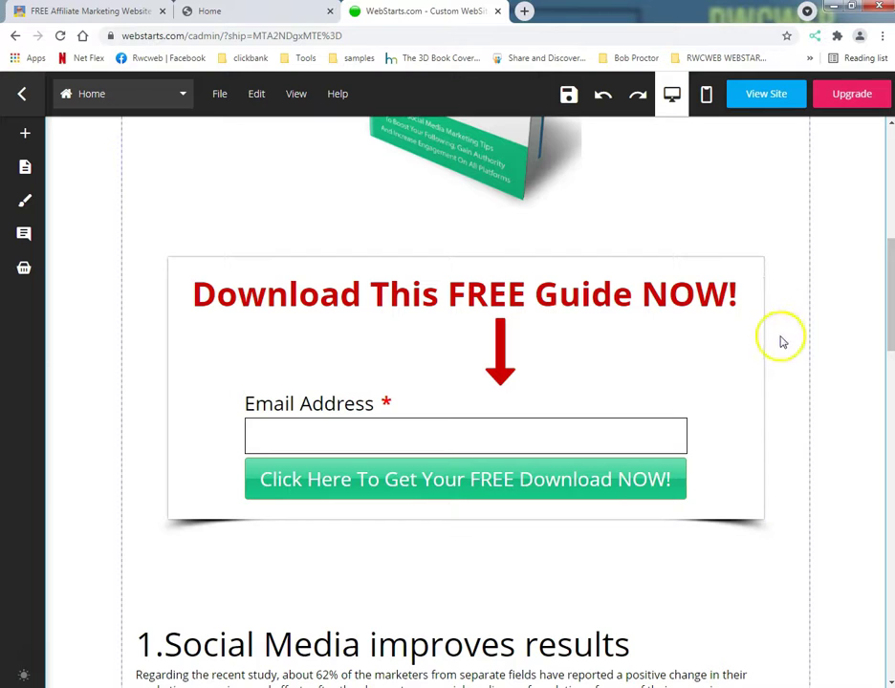
click(491, 332)
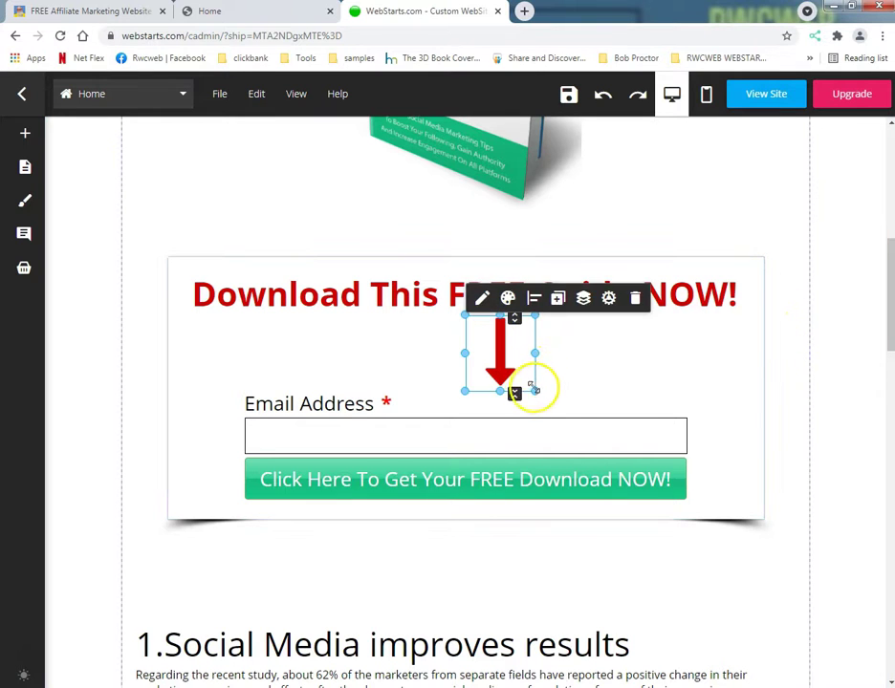
drag(536, 392, 544, 411)
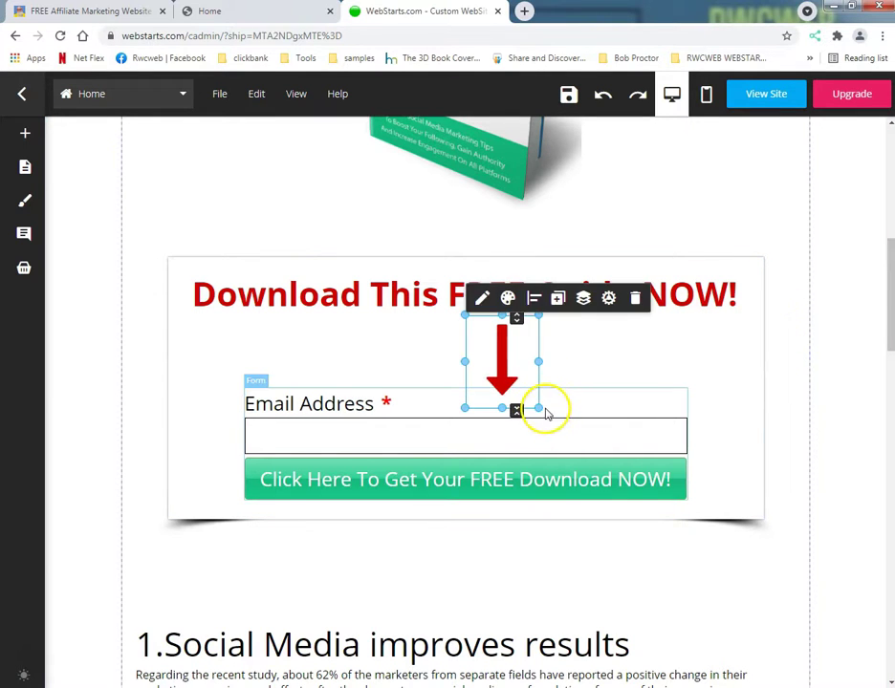
click(558, 355)
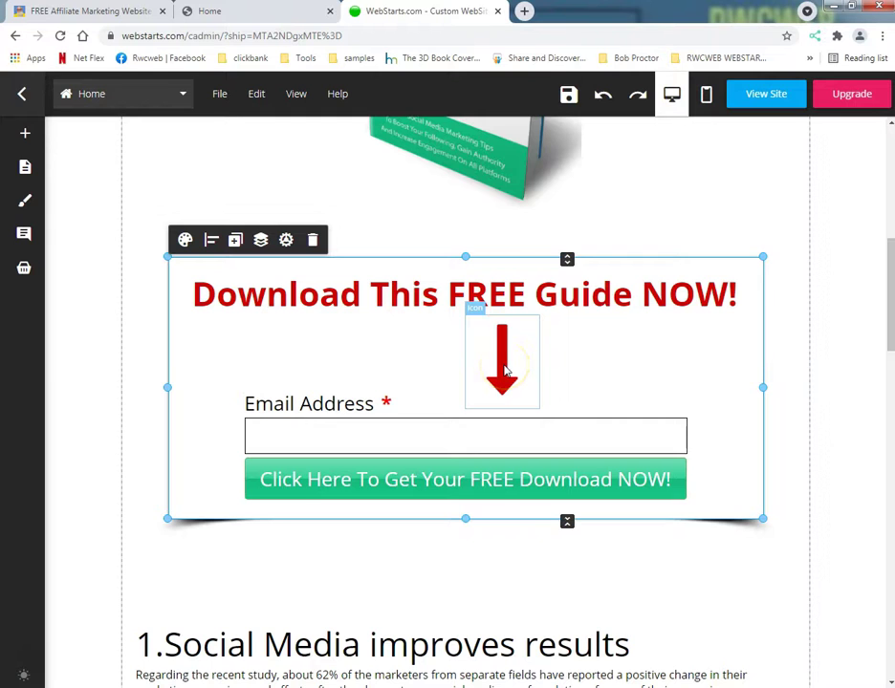
Step: Save the page and reload the live site to check the single-arrow layout
click(569, 93)
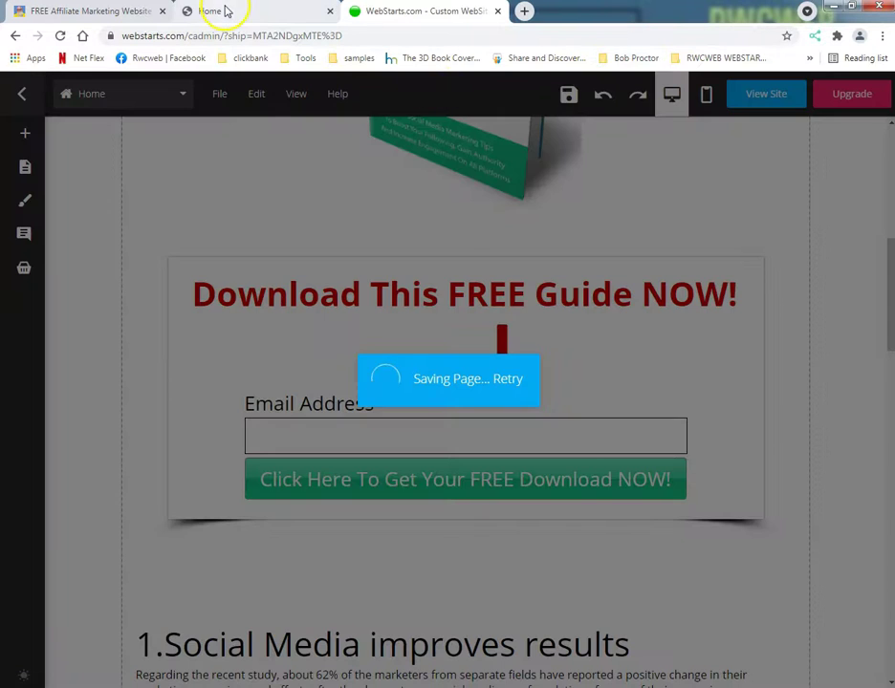
click(225, 11)
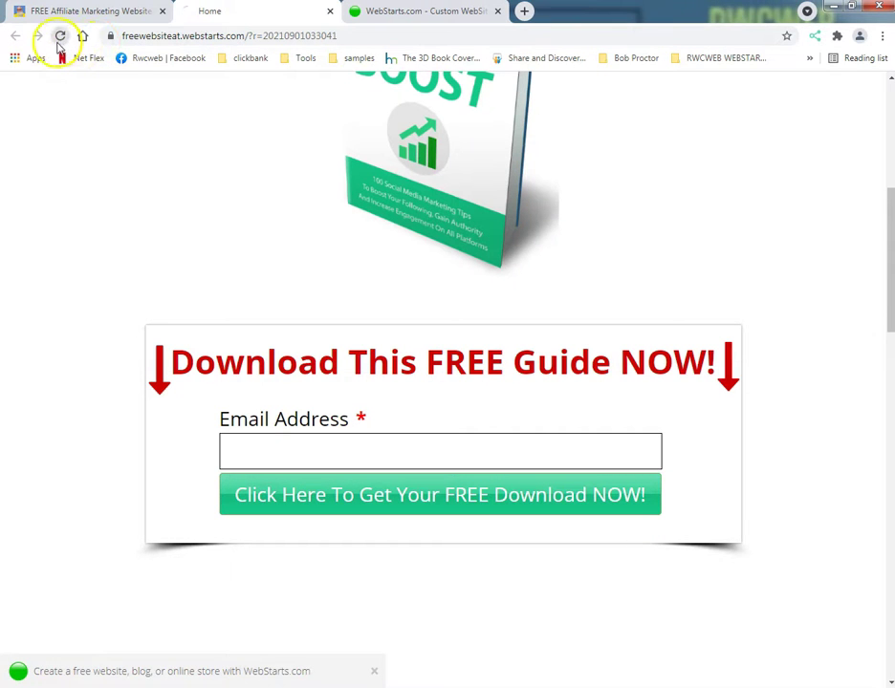
click(59, 38)
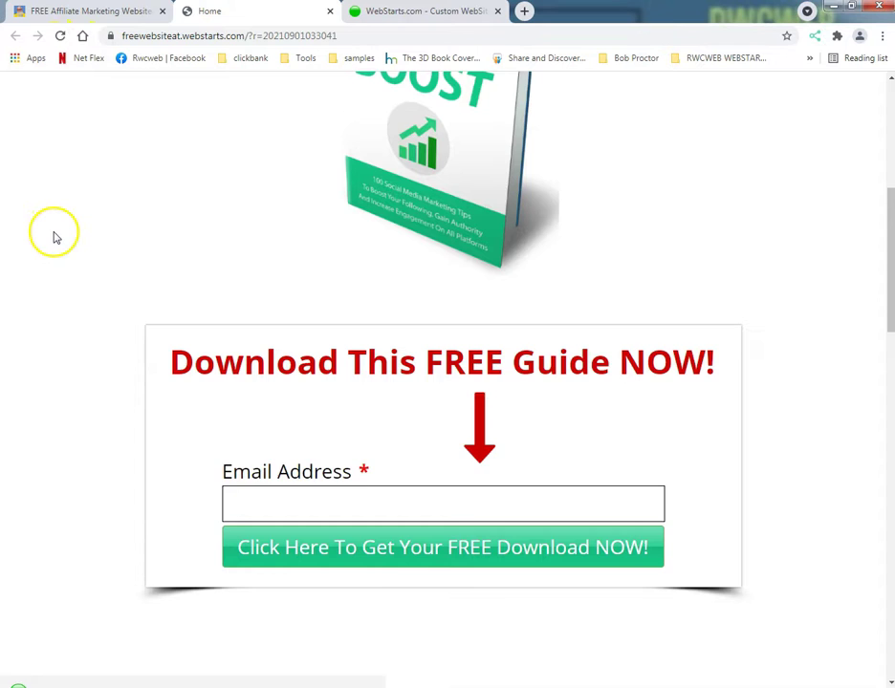
scroll(56, 241, down, 3)
scroll(39, 281, down, 1)
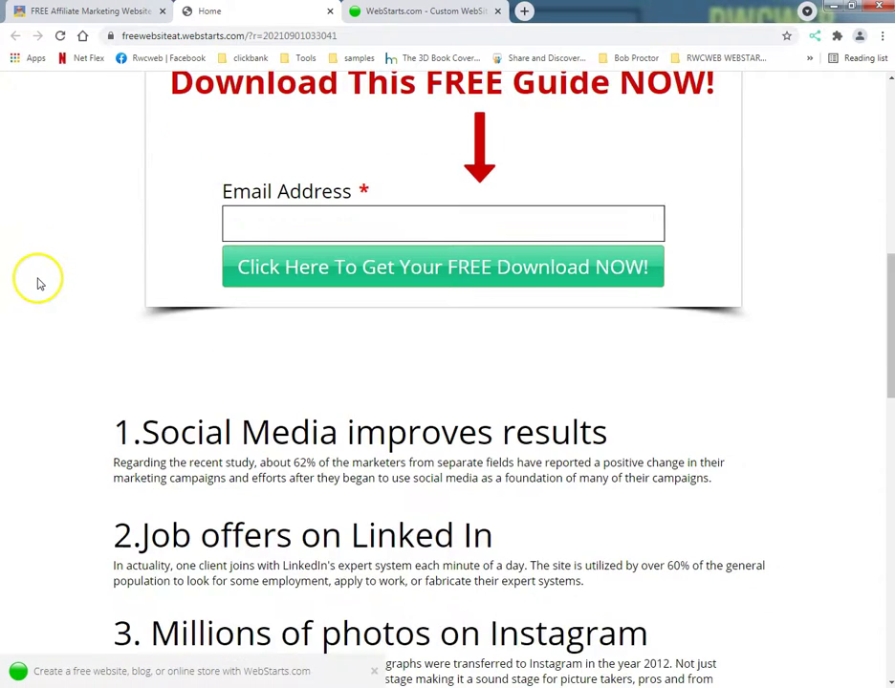
scroll(39, 279, up, 3)
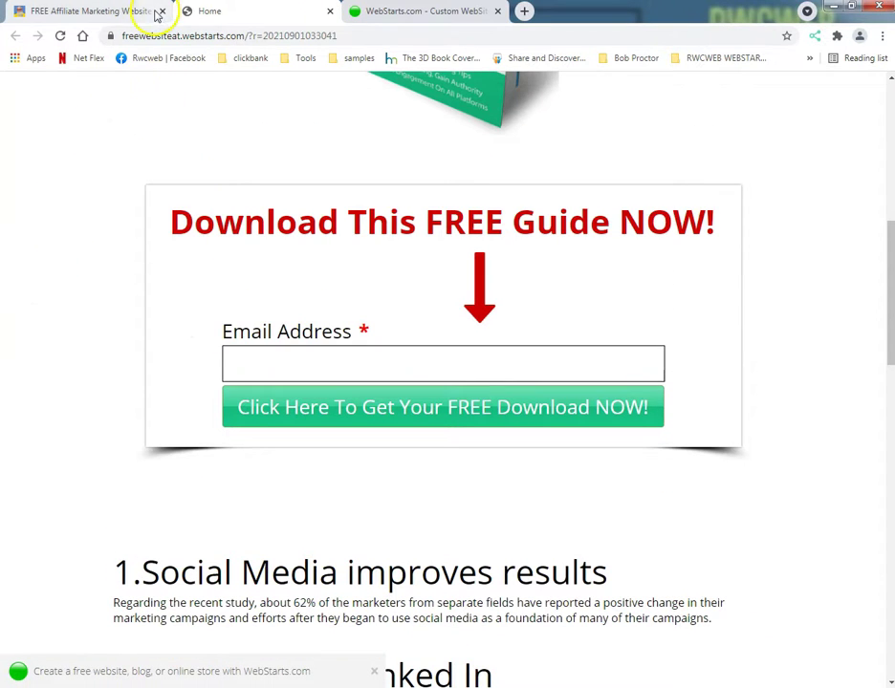
Step: Make the download form box taller, move the email form lower, and save
click(385, 12)
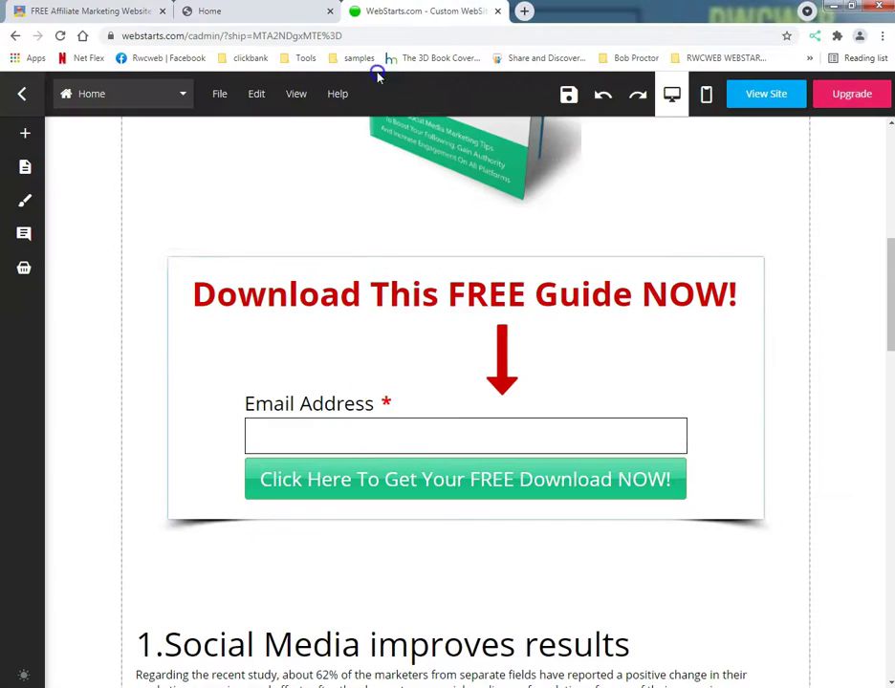
click(218, 493)
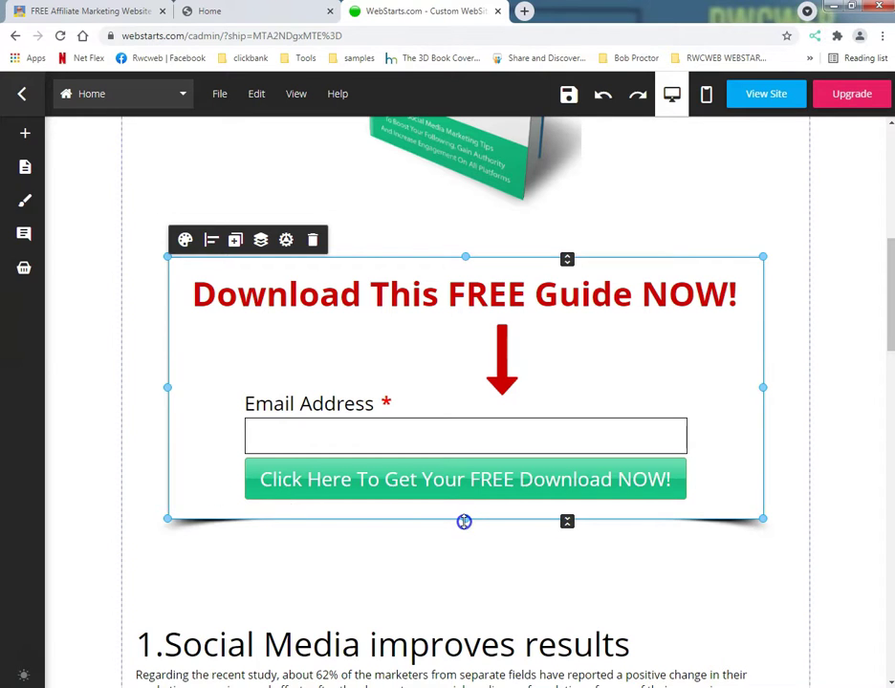
mouse_move(463, 521)
mouse_down()
mouse_move(454, 552)
mouse_move(457, 543)
mouse_up()
drag(471, 479, 447, 466)
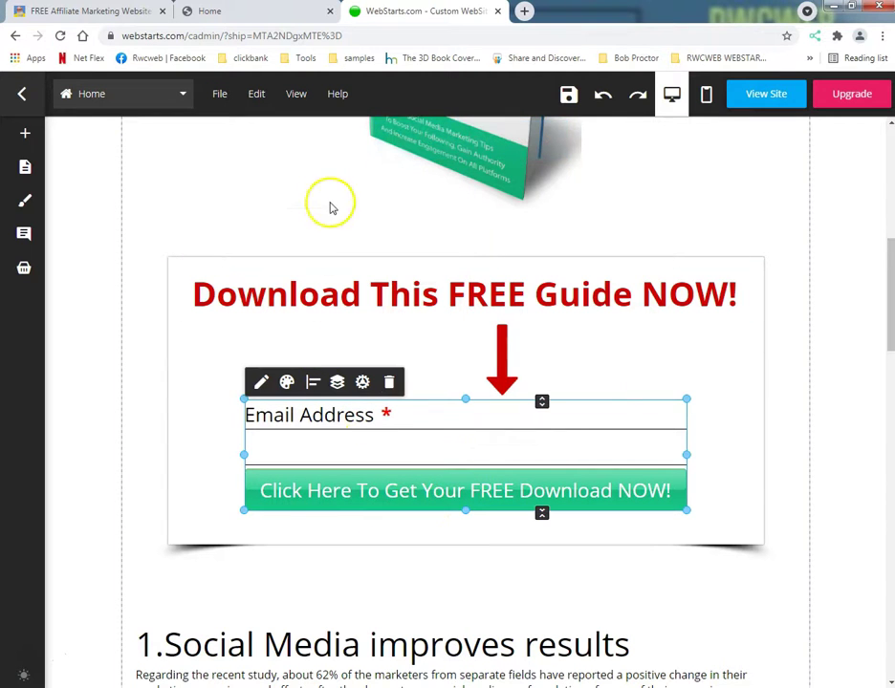
click(568, 95)
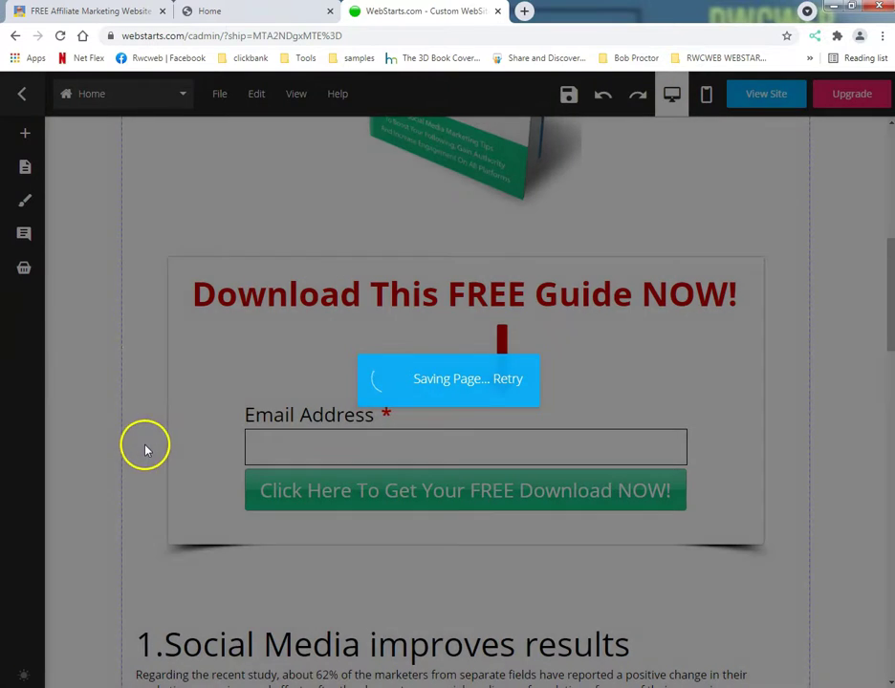
scroll(276, 486, down, 6)
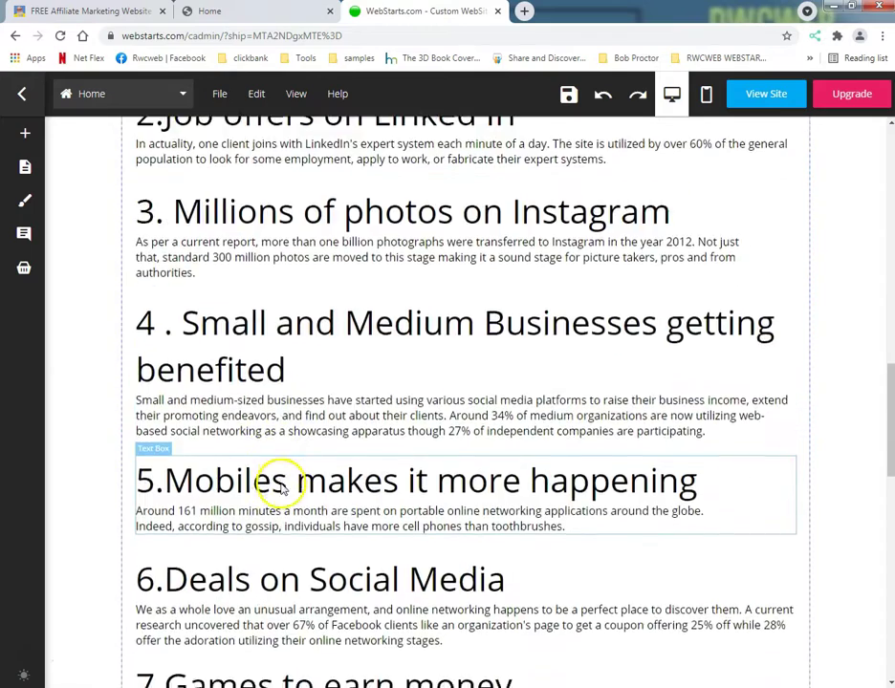
Step: Drag the black Click Here button higher, well above the copyright footer
scroll(282, 487, down, 10)
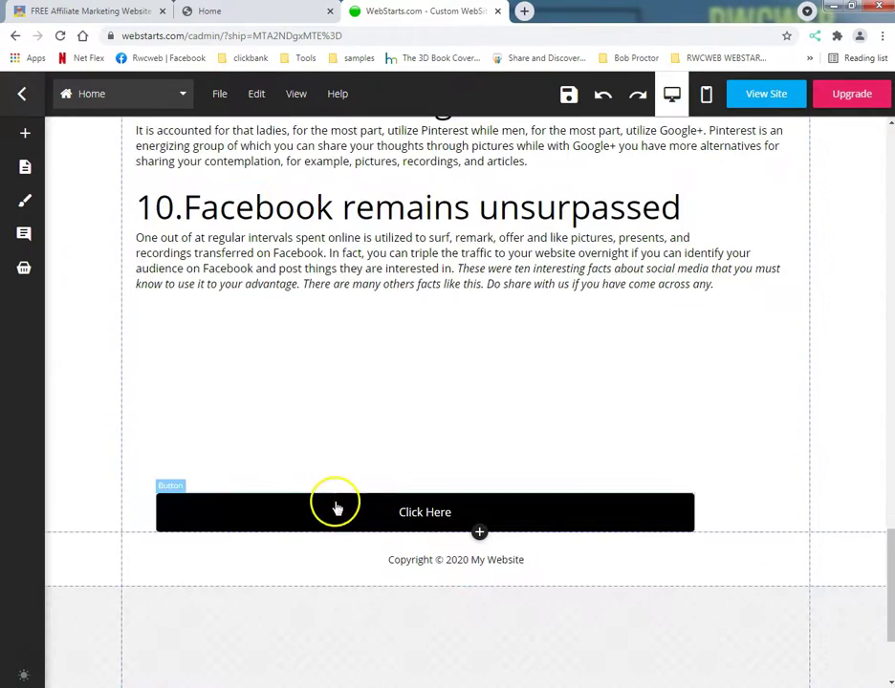
drag(337, 506, 411, 418)
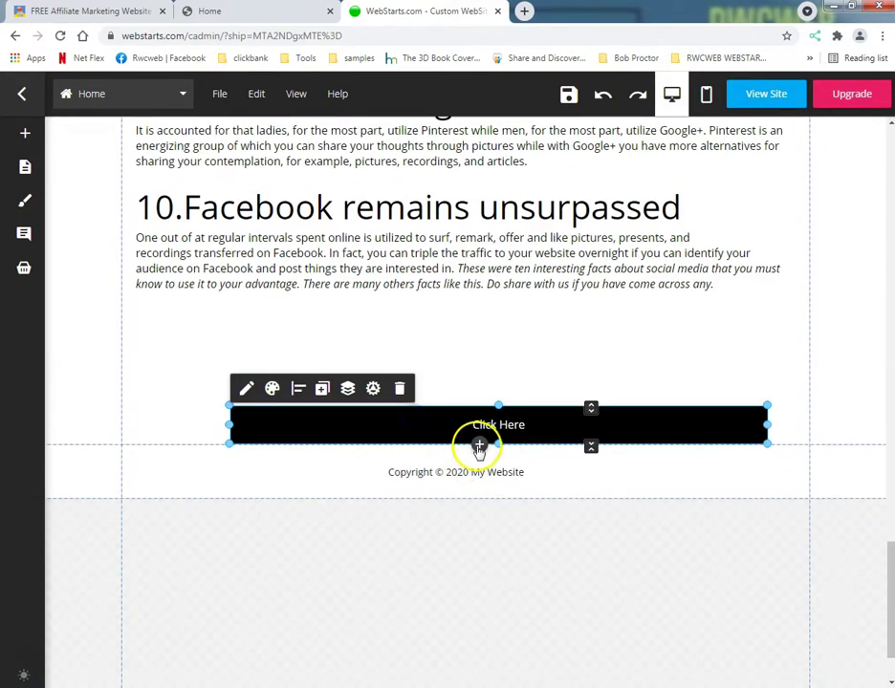
scroll(435, 493, down, 3)
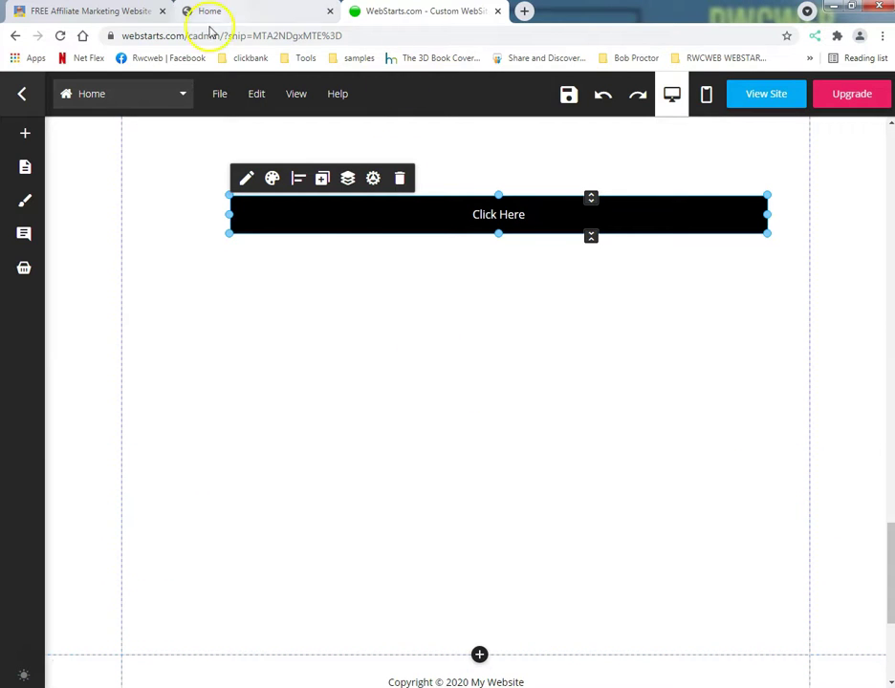
Step: View the rwcweb.com affiliate site's Privacy Policy twice, returning to its signup form each time
click(92, 12)
scroll(194, 411, down, 5)
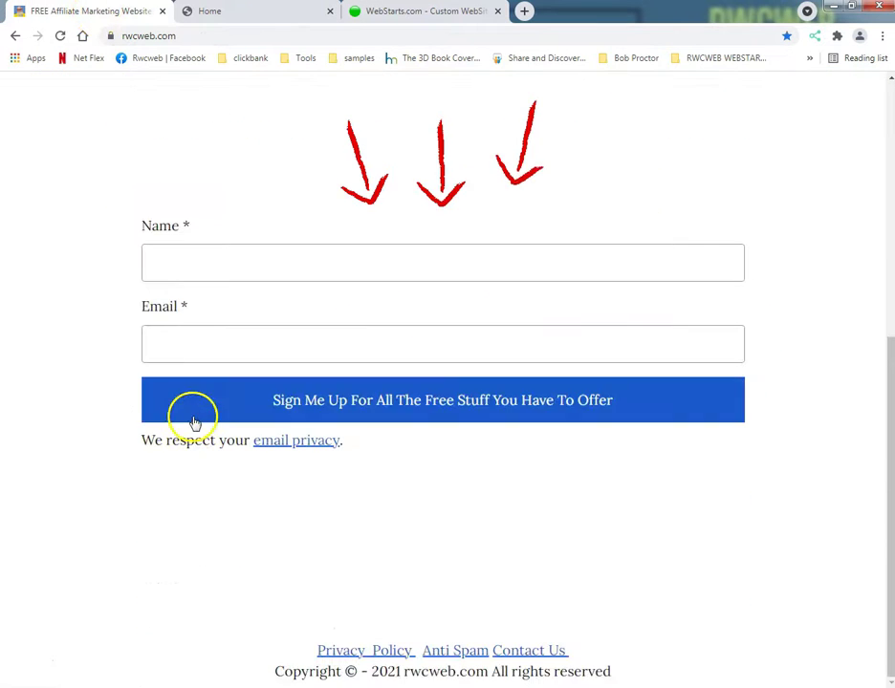
click(355, 646)
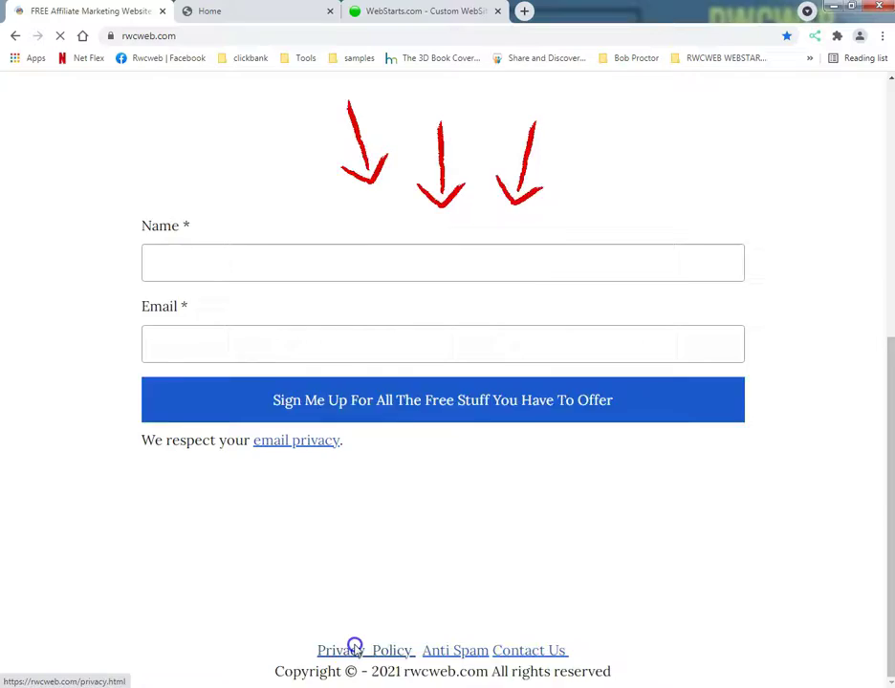
scroll(342, 526, down, 1)
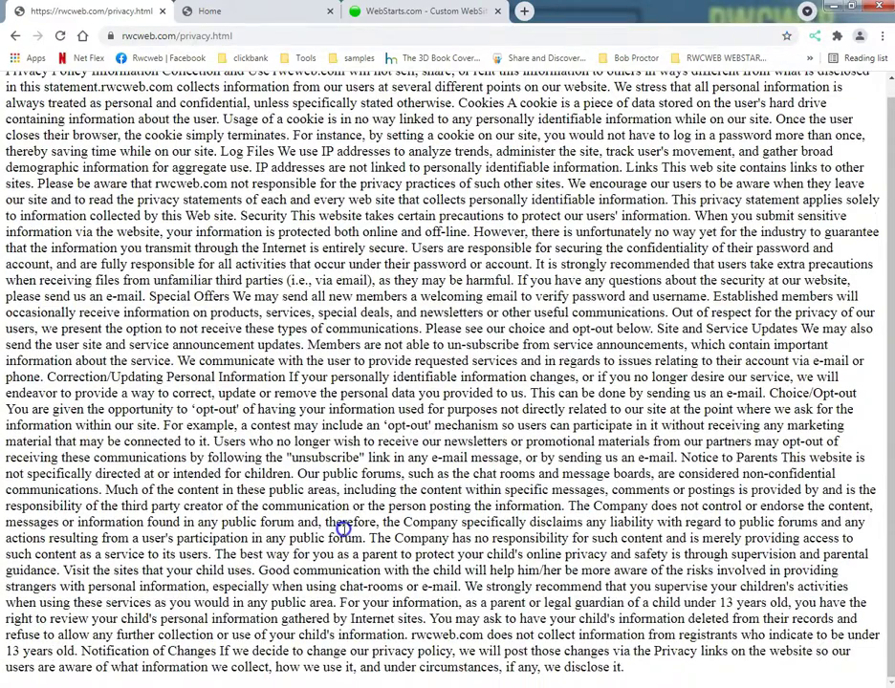
scroll(342, 529, up, 1)
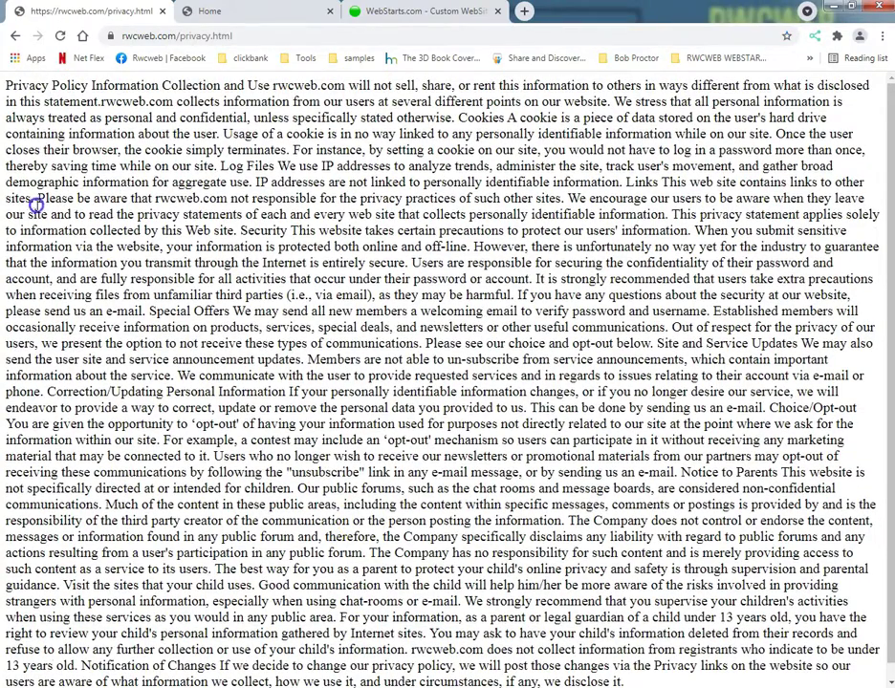
click(16, 38)
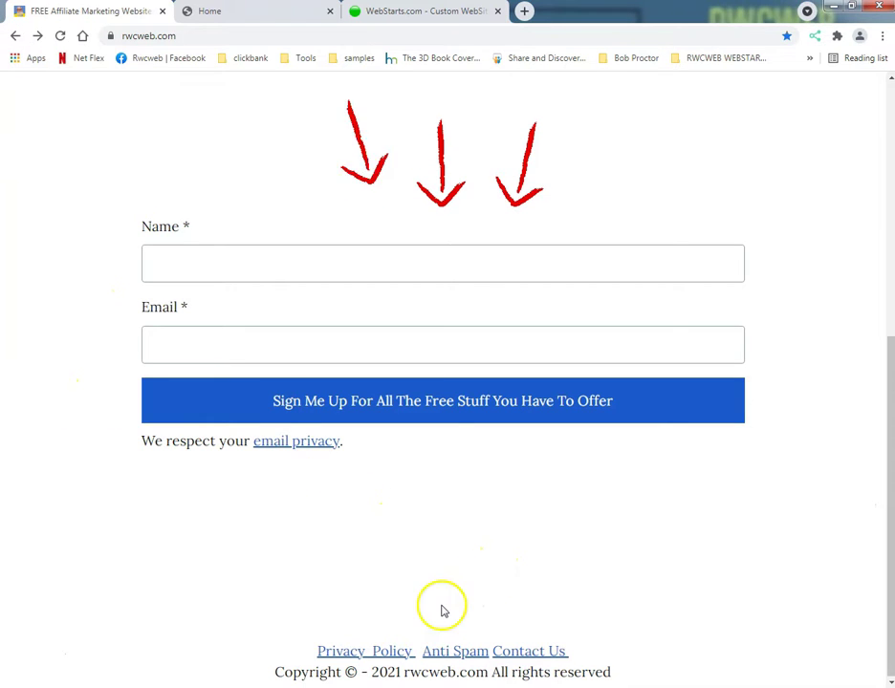
click(389, 651)
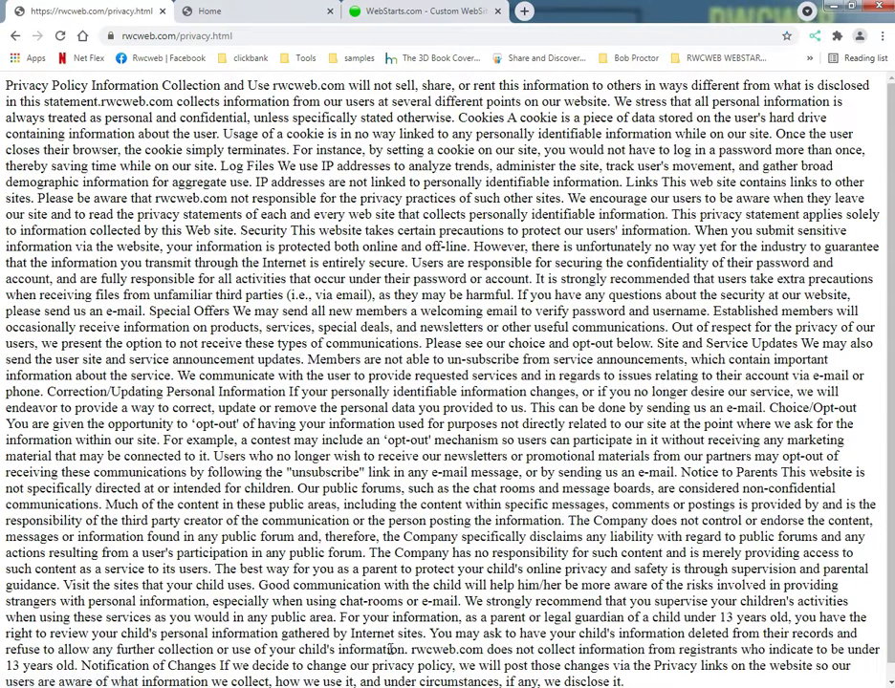
click(13, 38)
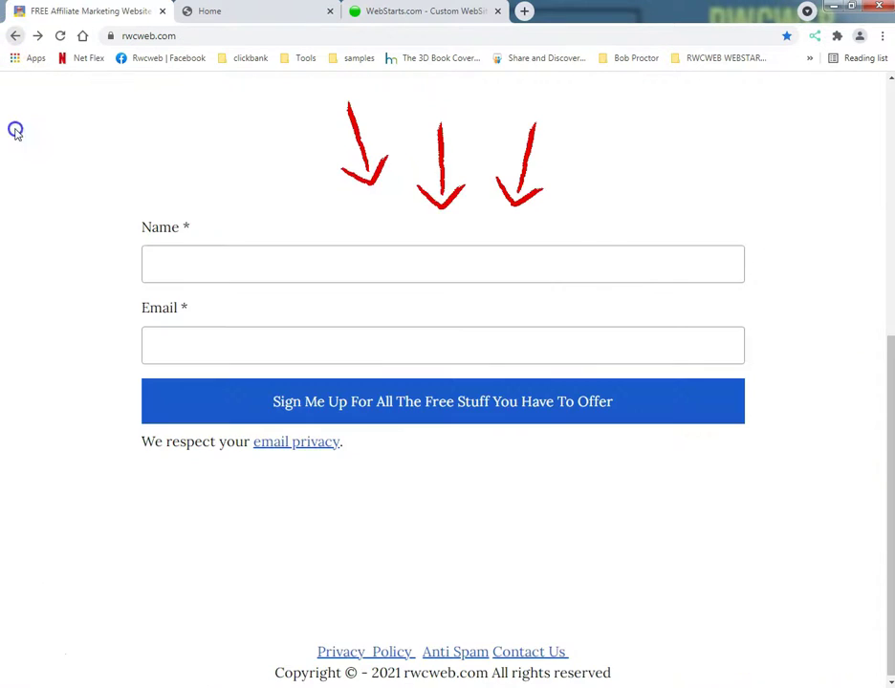
Step: Copy the Contact Us e-mail address into a new Notepad document, cancelling the close prompt
right_click(519, 653)
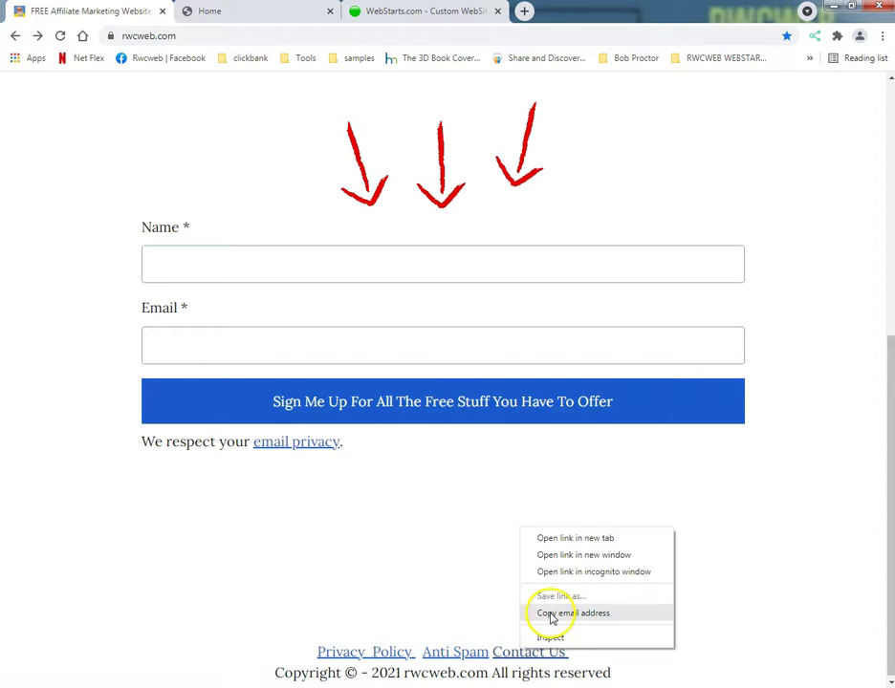
click(552, 614)
key(alt+Tab)
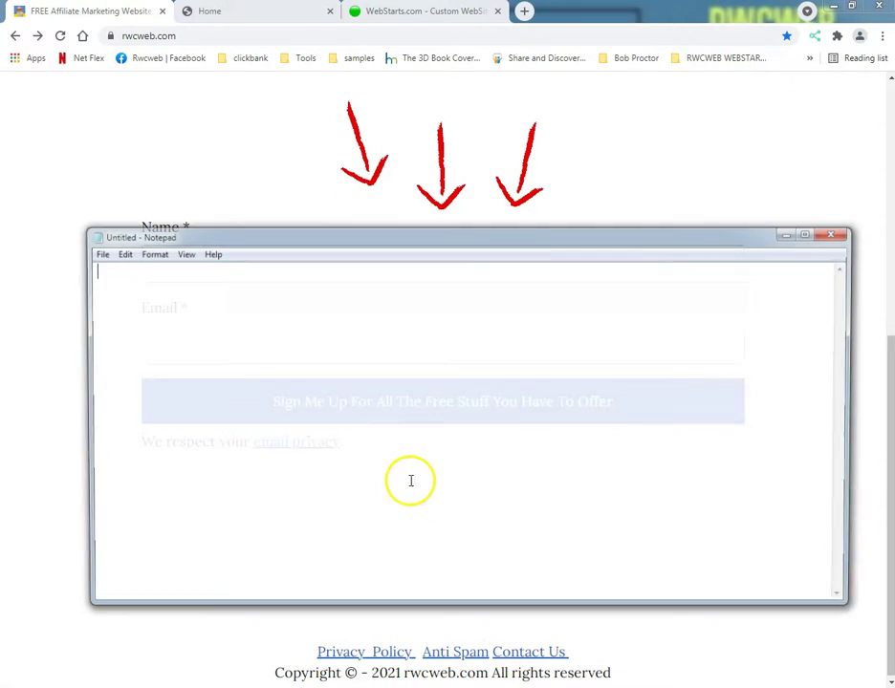
right_click(405, 426)
click(435, 487)
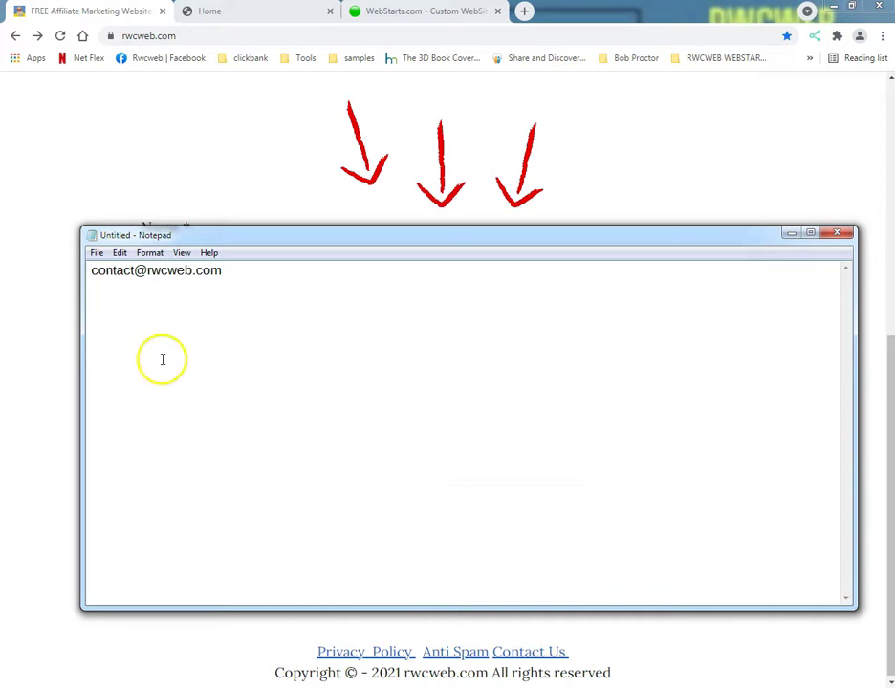
click(836, 232)
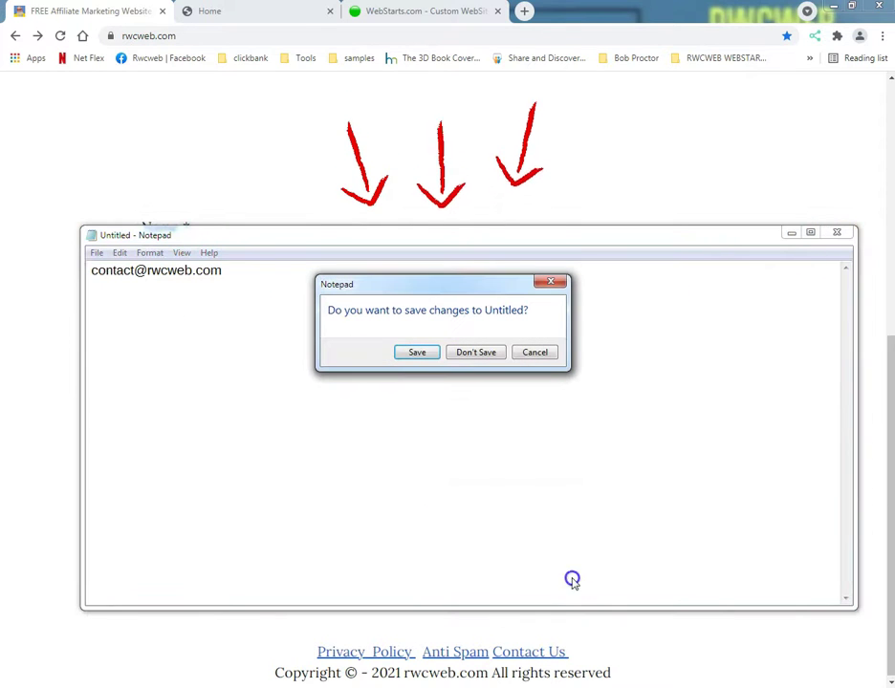
click(536, 353)
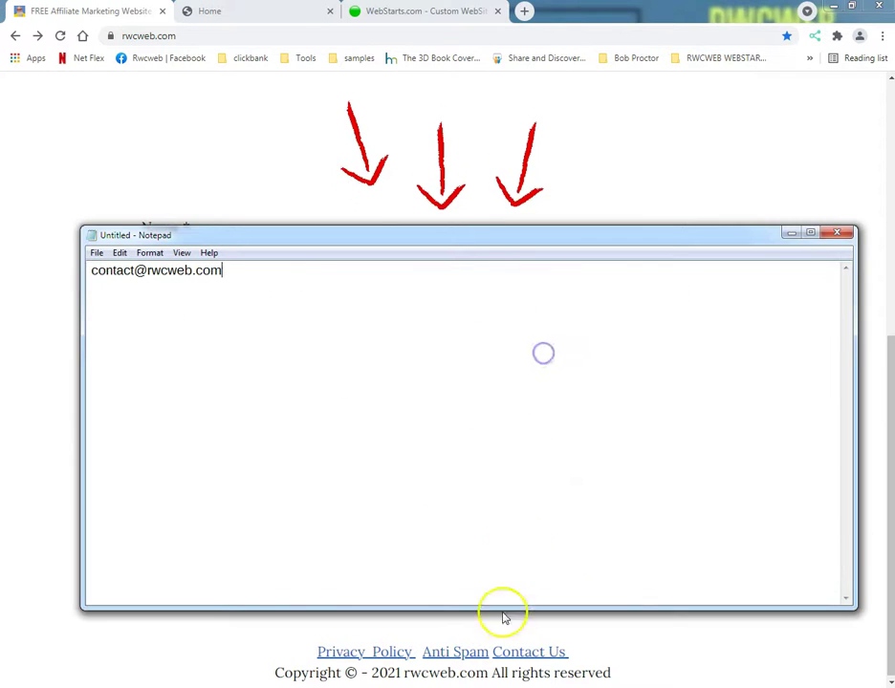
Step: Reopen the Contact Us link's context menu twice and dismiss it each time
right_click(521, 651)
click(553, 596)
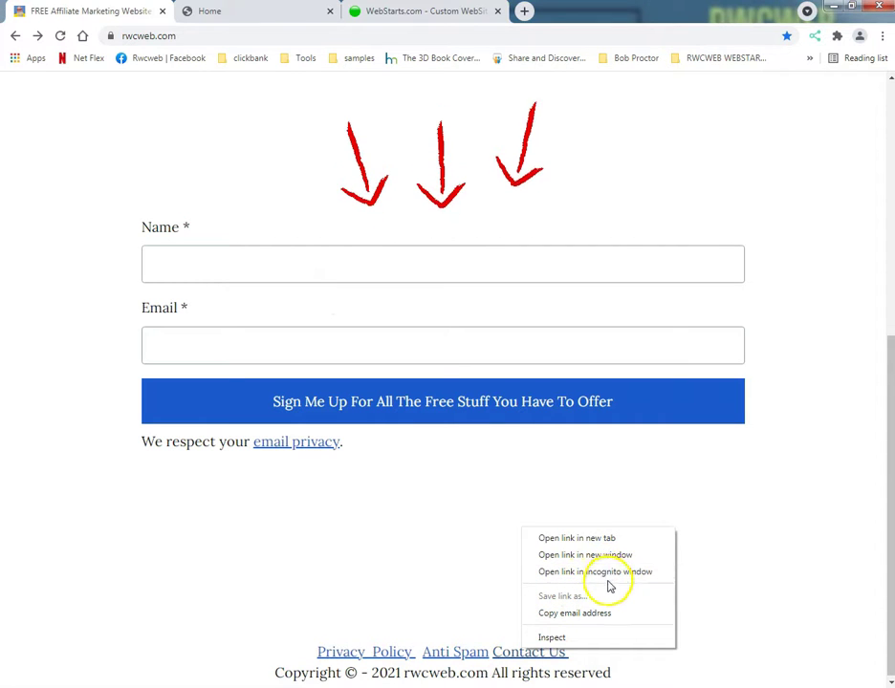
click(516, 658)
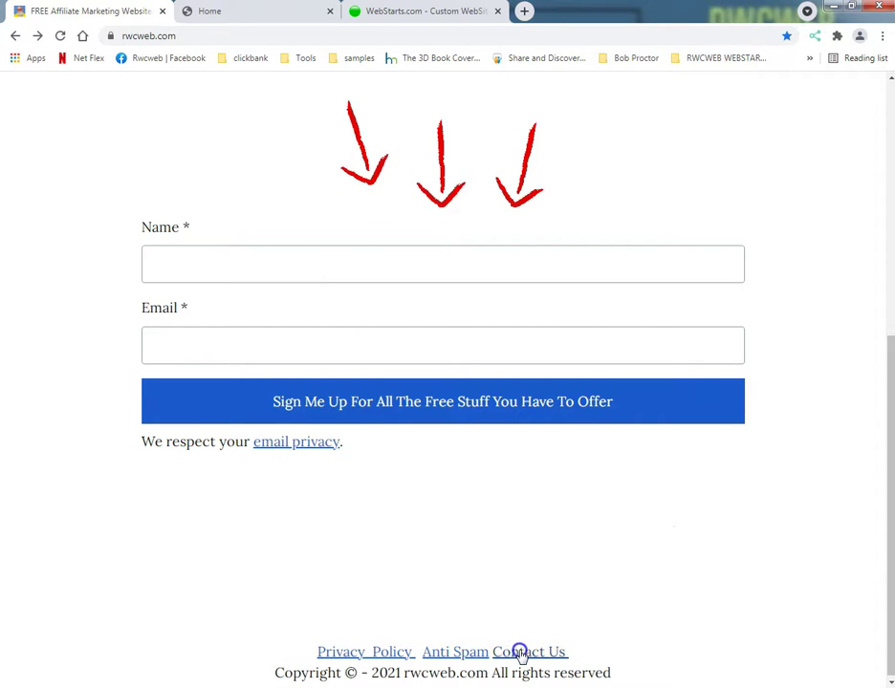
right_click(519, 653)
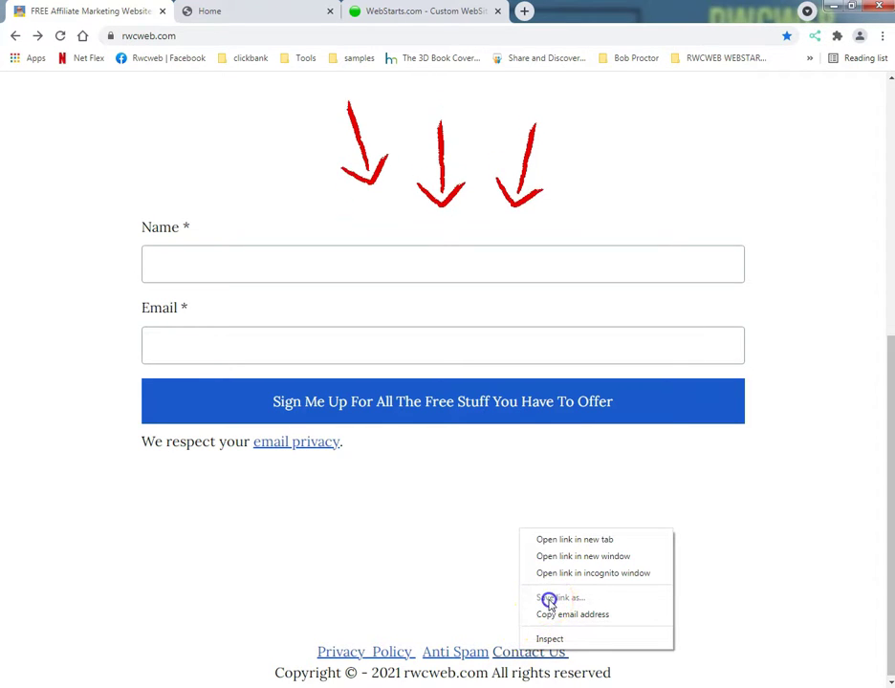
click(451, 580)
Step: Scroll the affiliate page, then browse the published freewebsiteat.webstarts.com site's social media facts
scroll(449, 580, up, 5)
scroll(449, 580, up, 2)
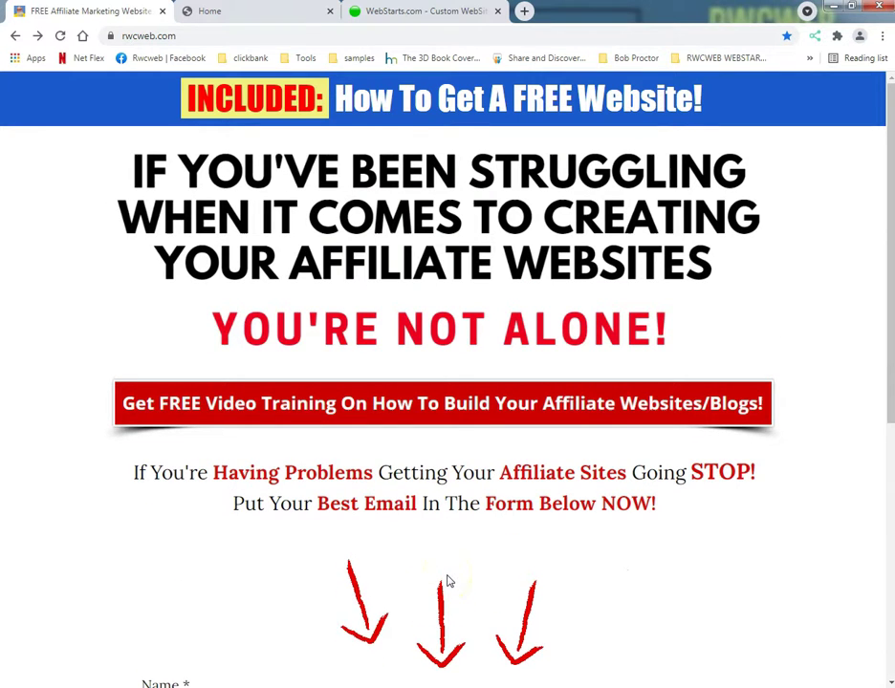
scroll(450, 581, down, 4)
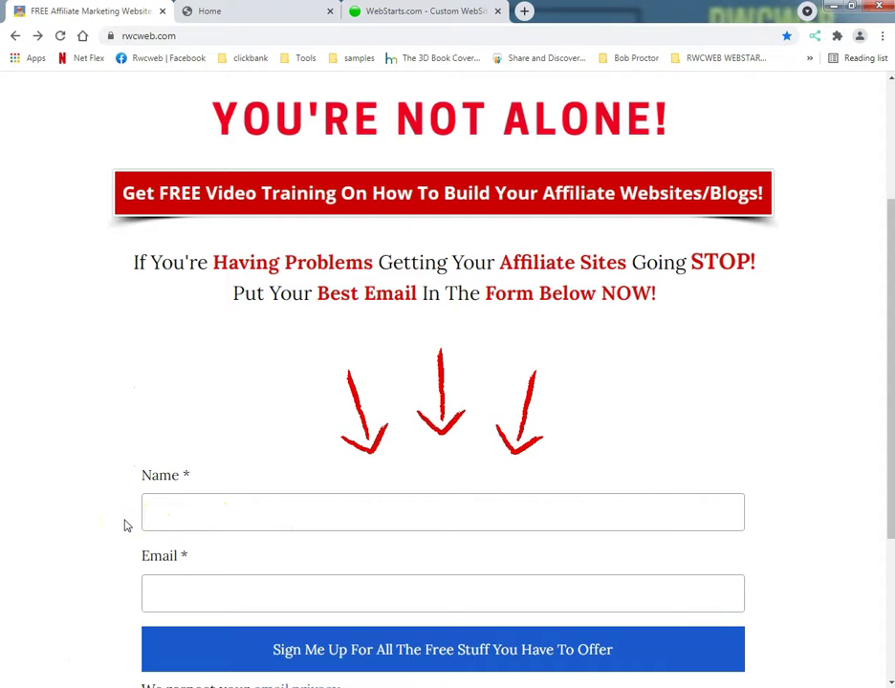
scroll(124, 525, up, 4)
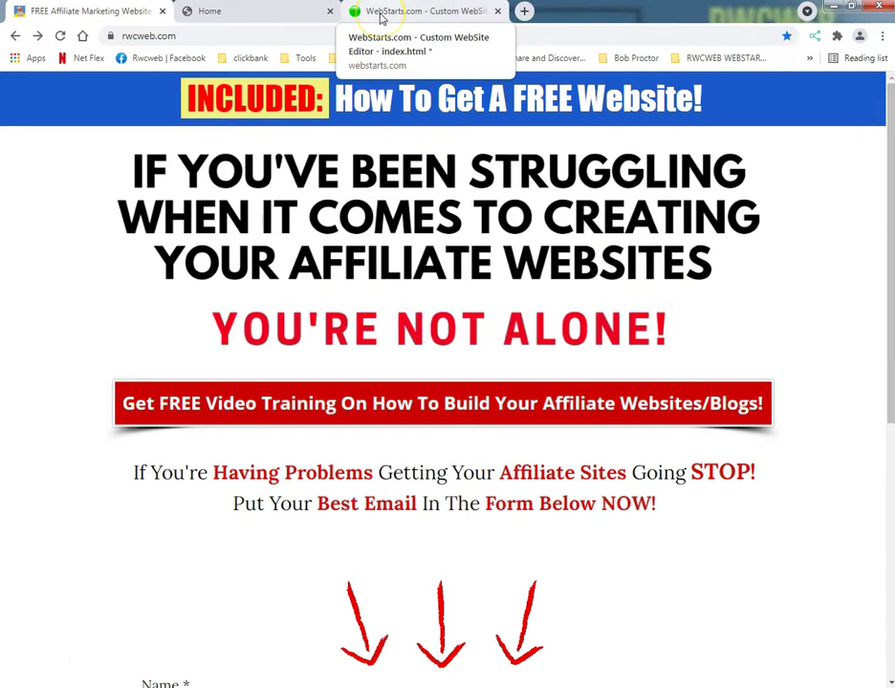
click(235, 13)
scroll(116, 295, down, 3)
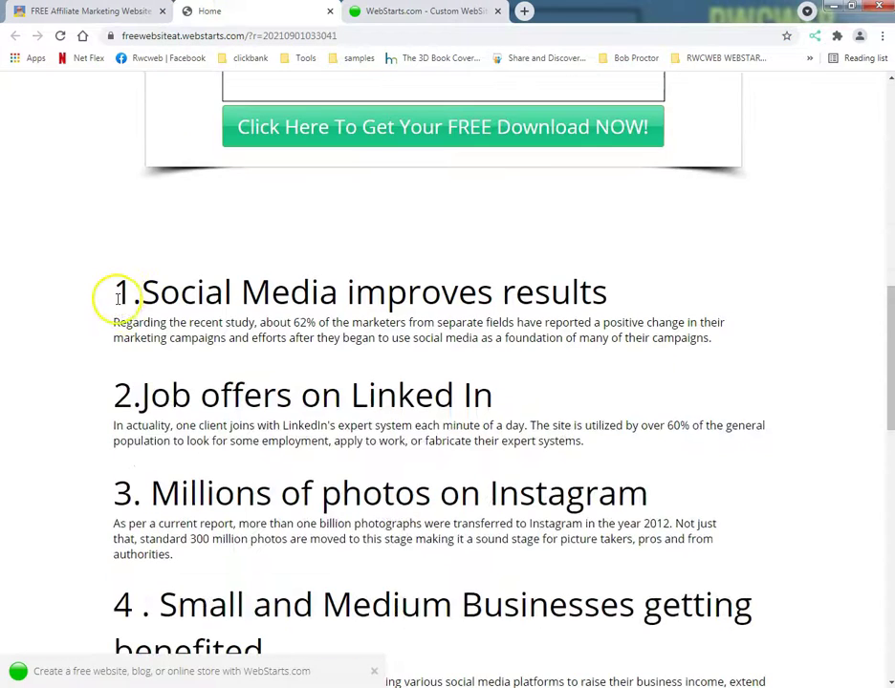
scroll(119, 307, down, 7)
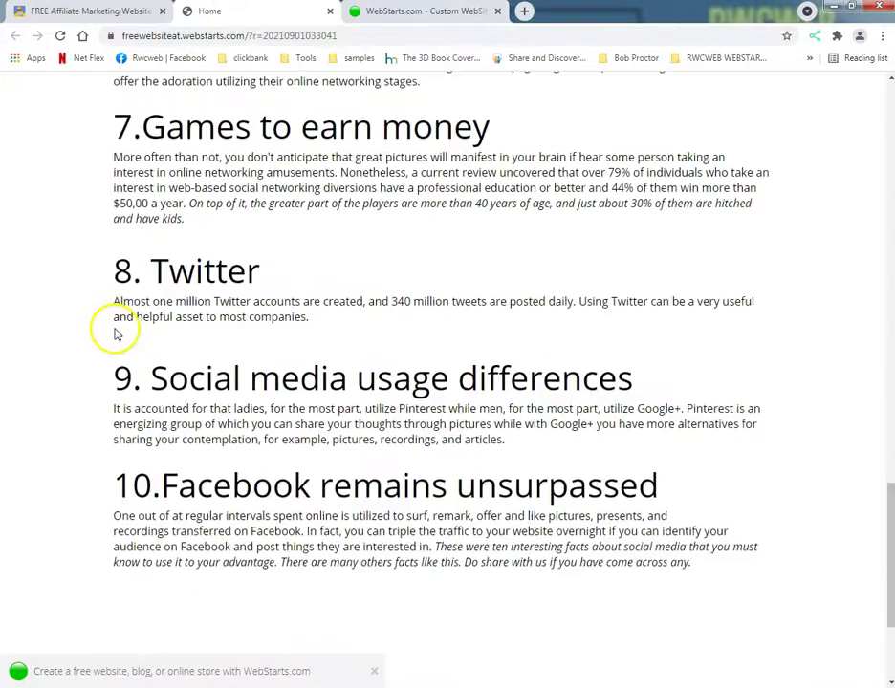
scroll(117, 330, up, 9)
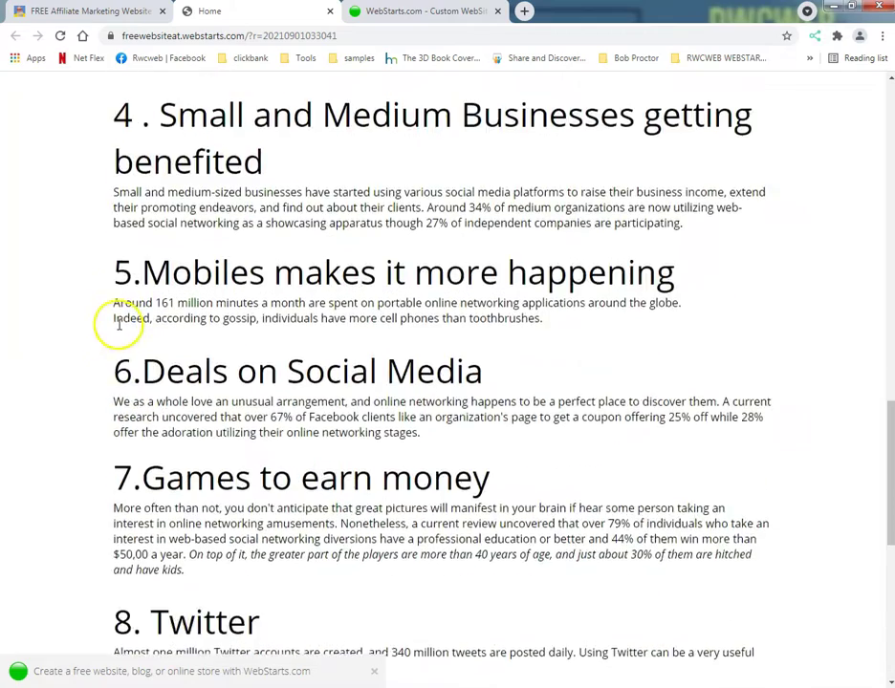
Step: Back in the editor, move the Click Here button down and to the left
click(427, 13)
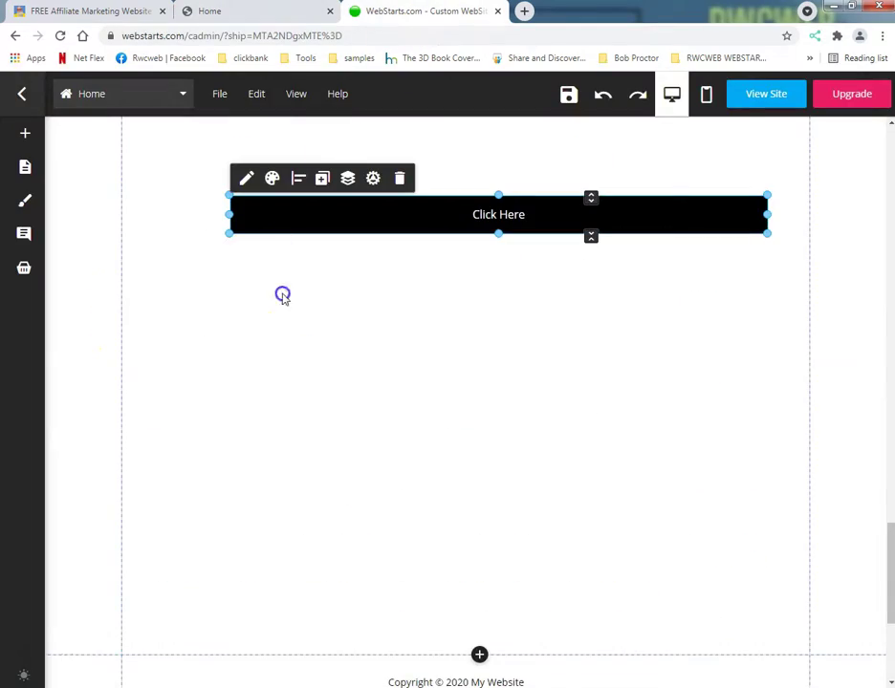
scroll(436, 265, up, 3)
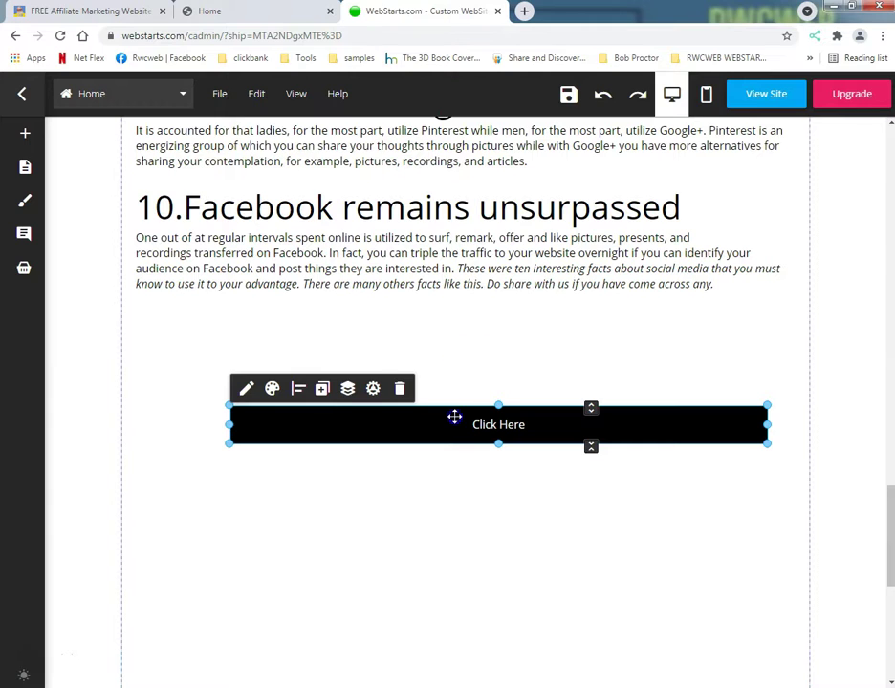
drag(450, 421, 418, 451)
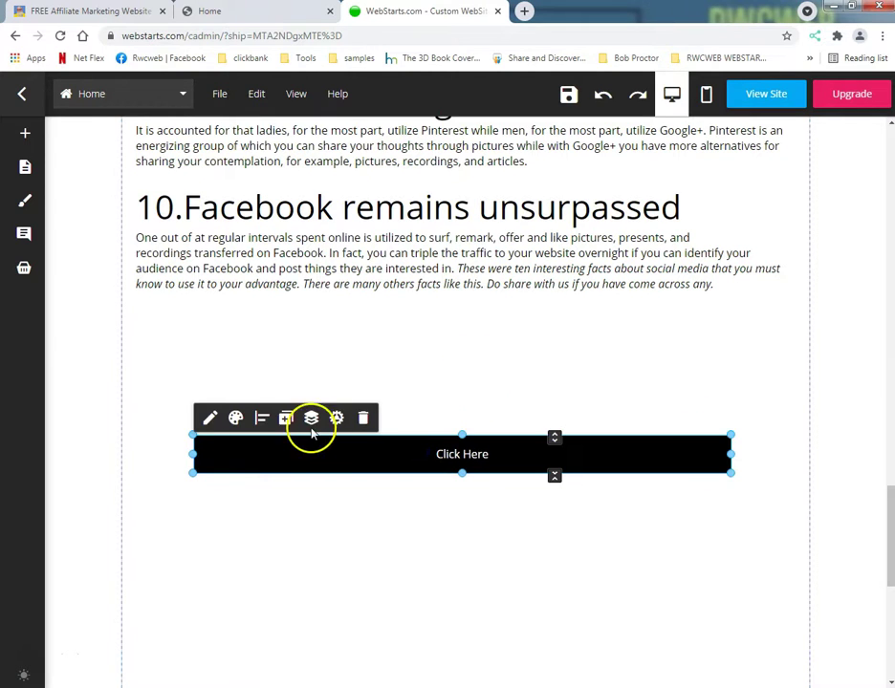
Step: Change the Click Here button's background to the saved green and nudge it slightly lower
click(235, 417)
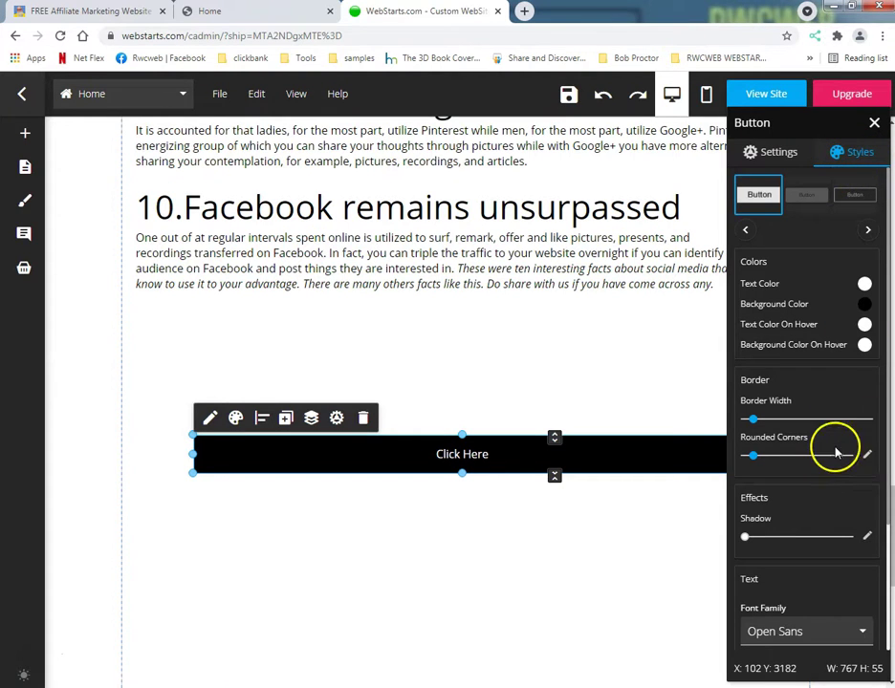
scroll(832, 456, down, 2)
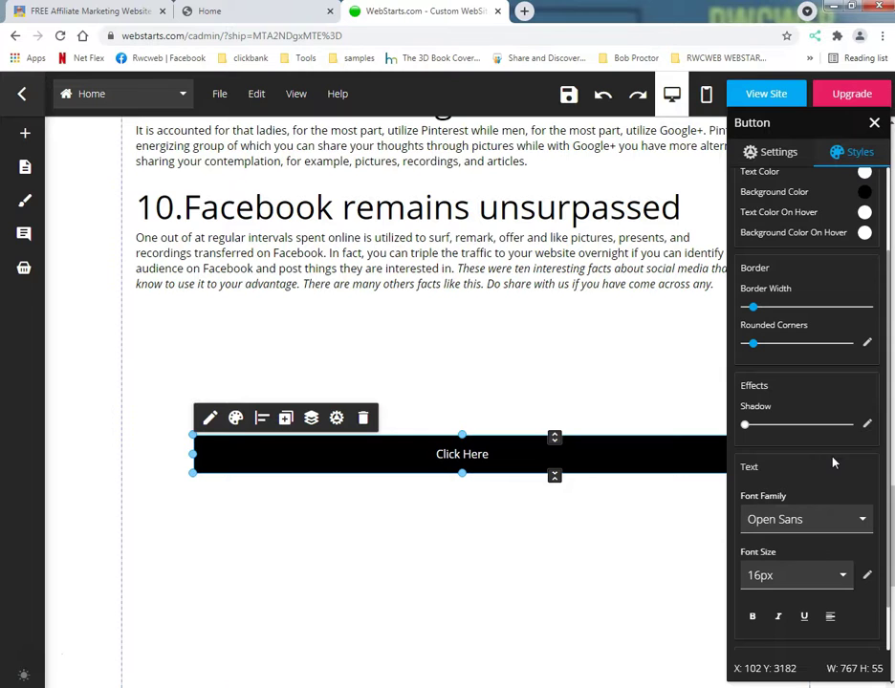
scroll(833, 463, up, 1)
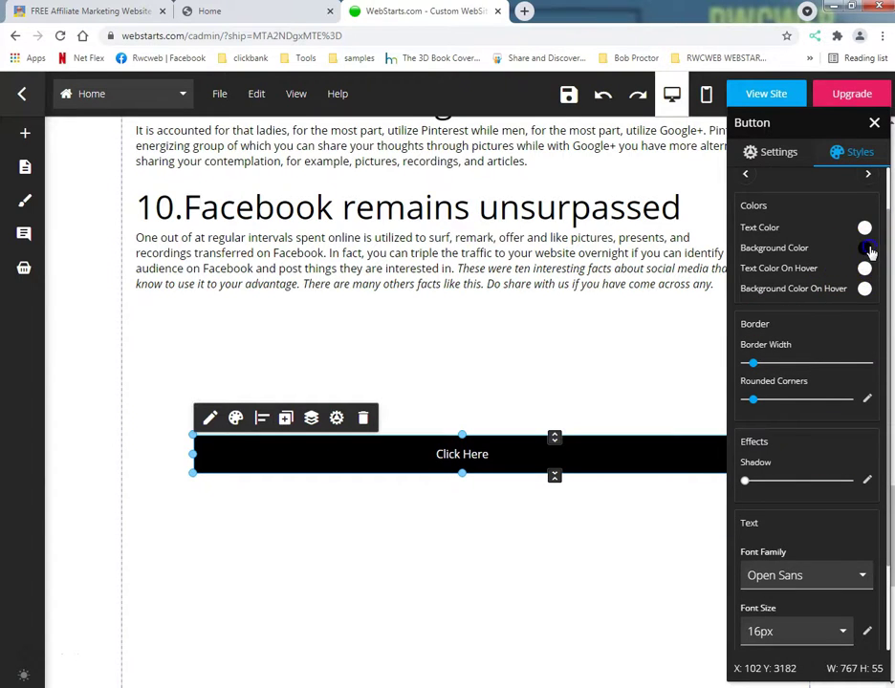
click(865, 249)
click(750, 567)
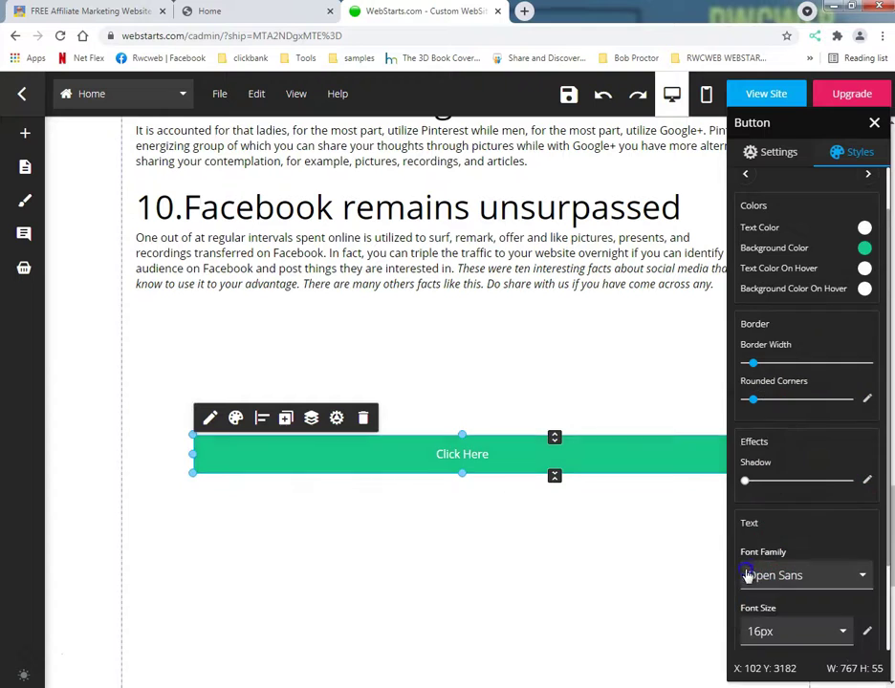
click(583, 557)
click(595, 460)
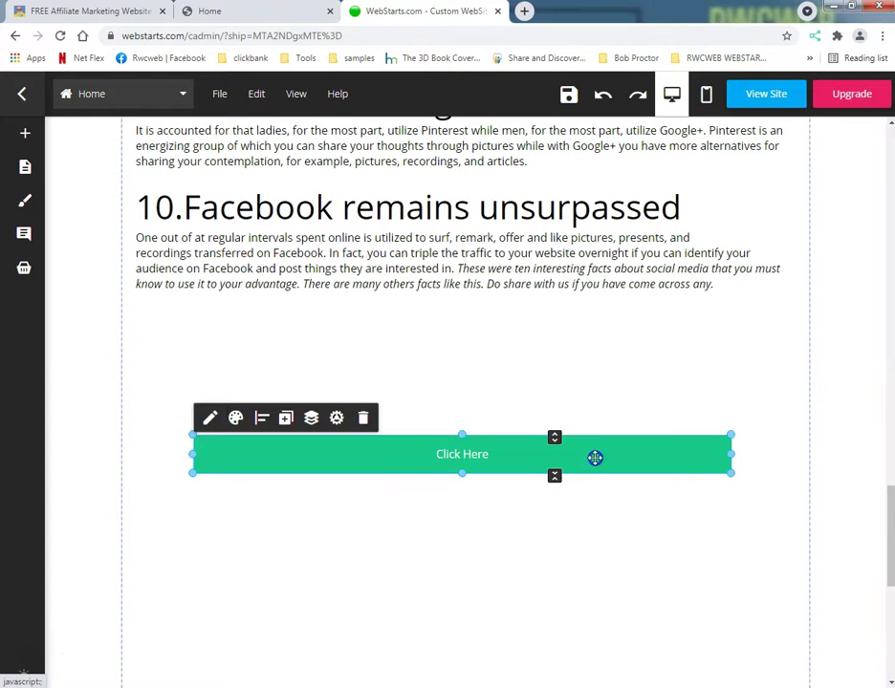
drag(572, 460, 577, 491)
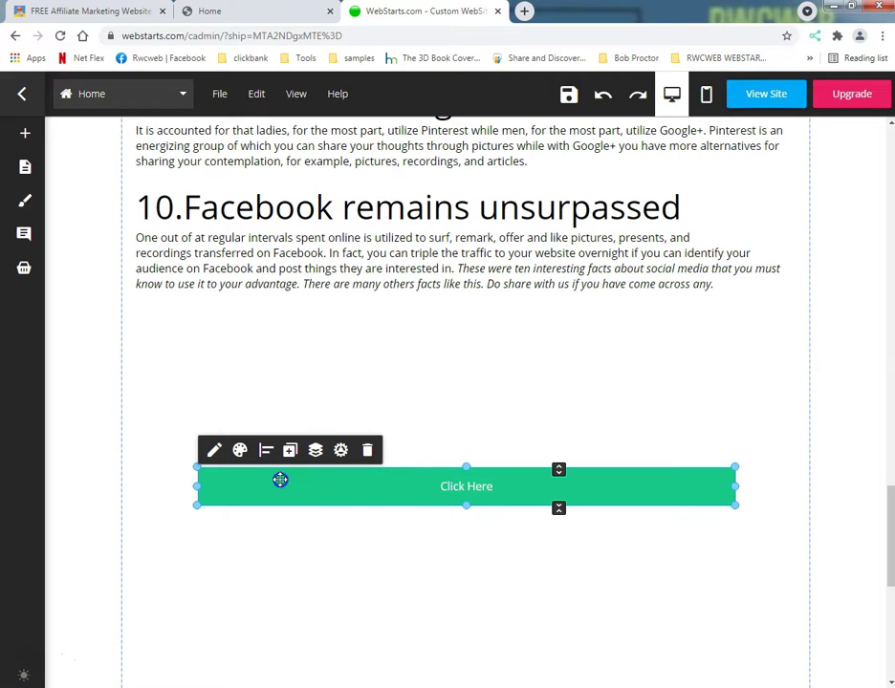
Step: Link the green Click Here button to Anchor 1 on the Home page, then shift it up-left
click(240, 450)
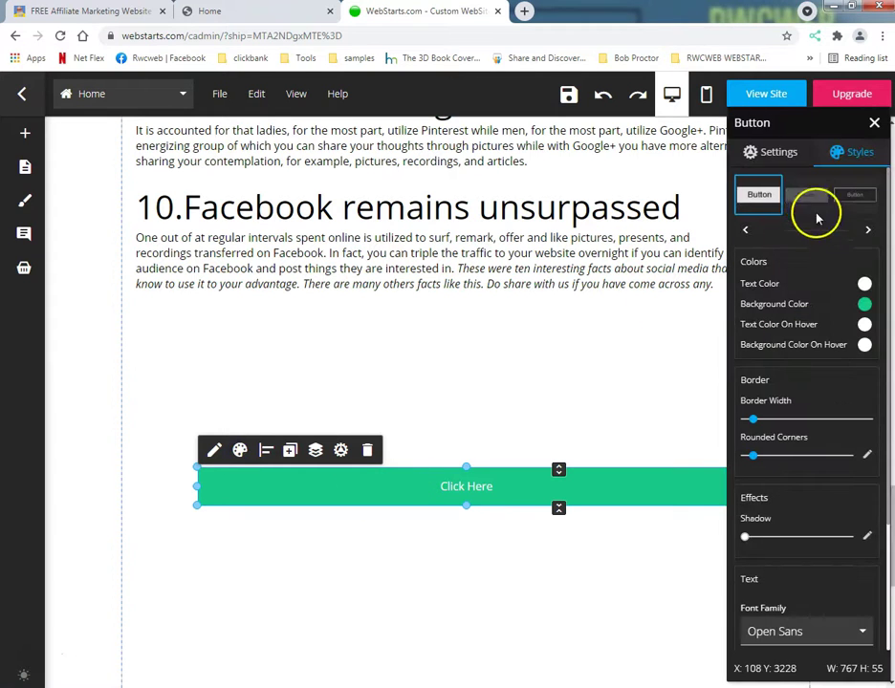
click(776, 154)
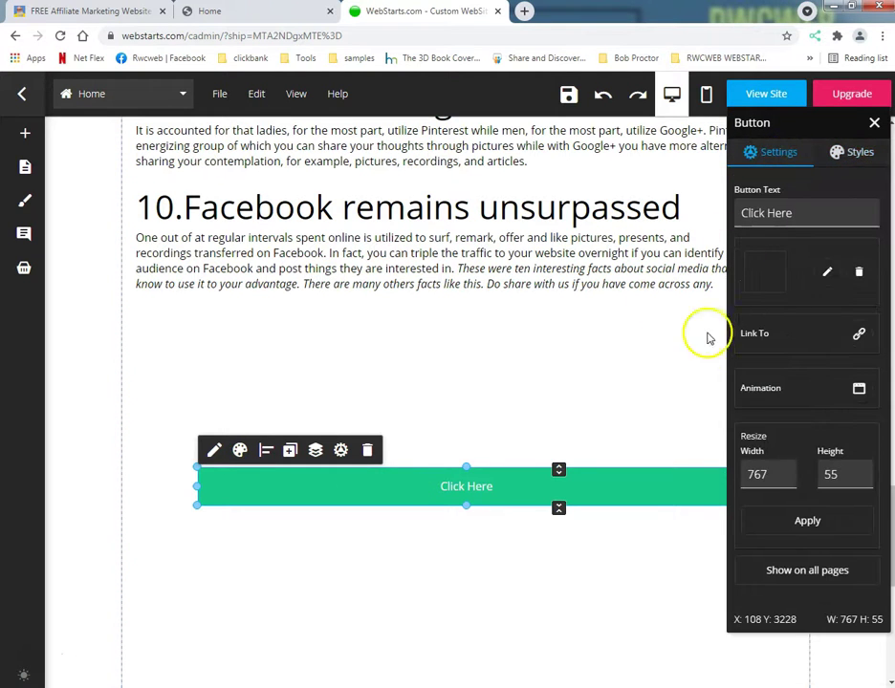
click(857, 335)
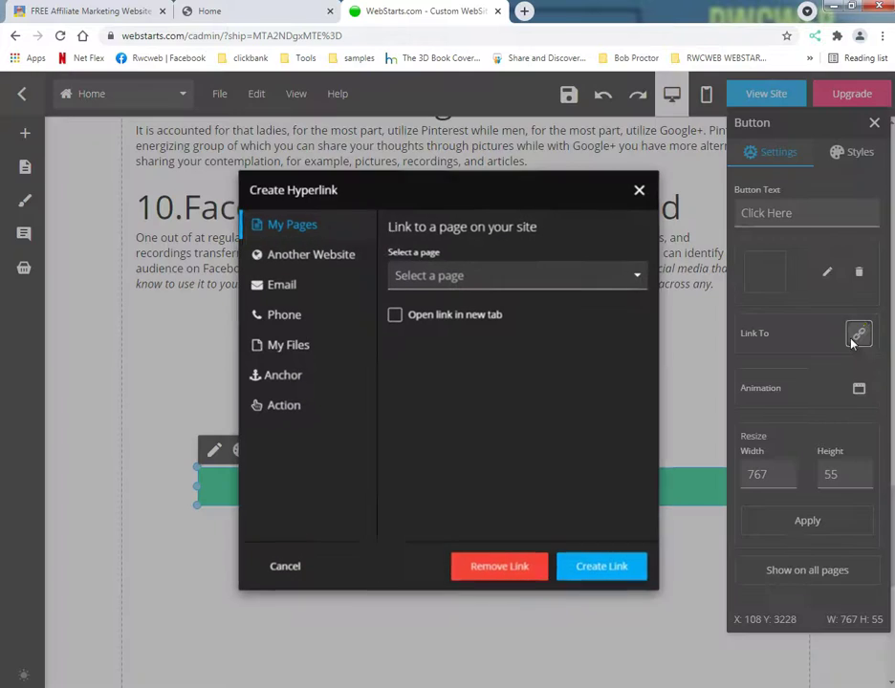
click(287, 382)
click(519, 320)
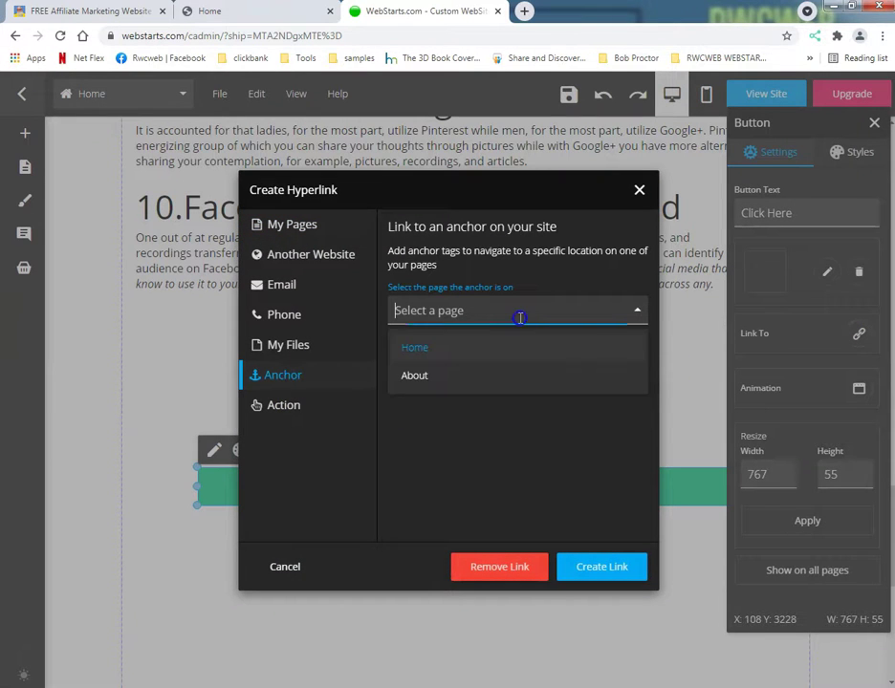
click(486, 350)
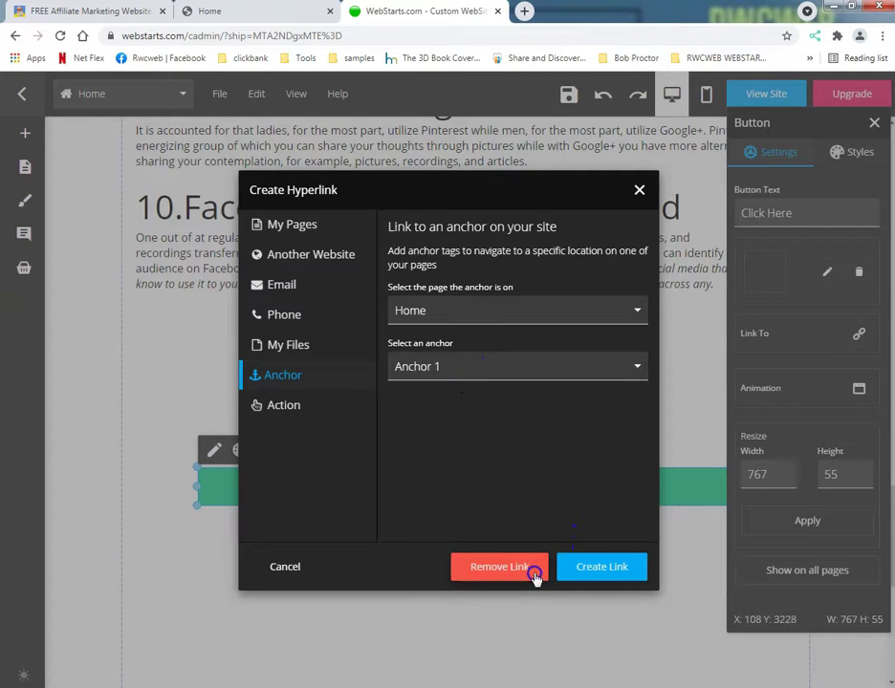
click(574, 568)
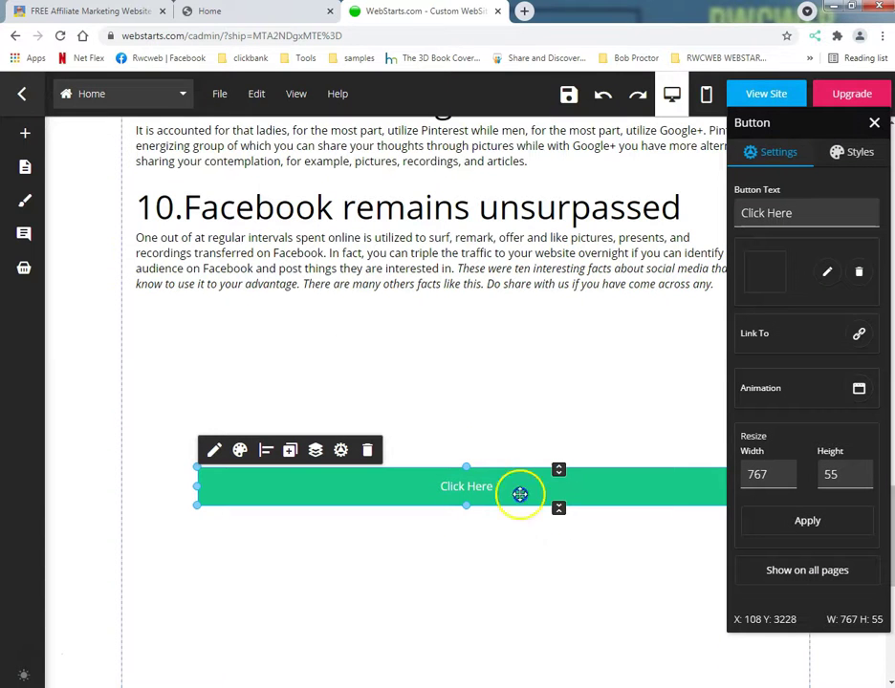
drag(465, 478, 438, 449)
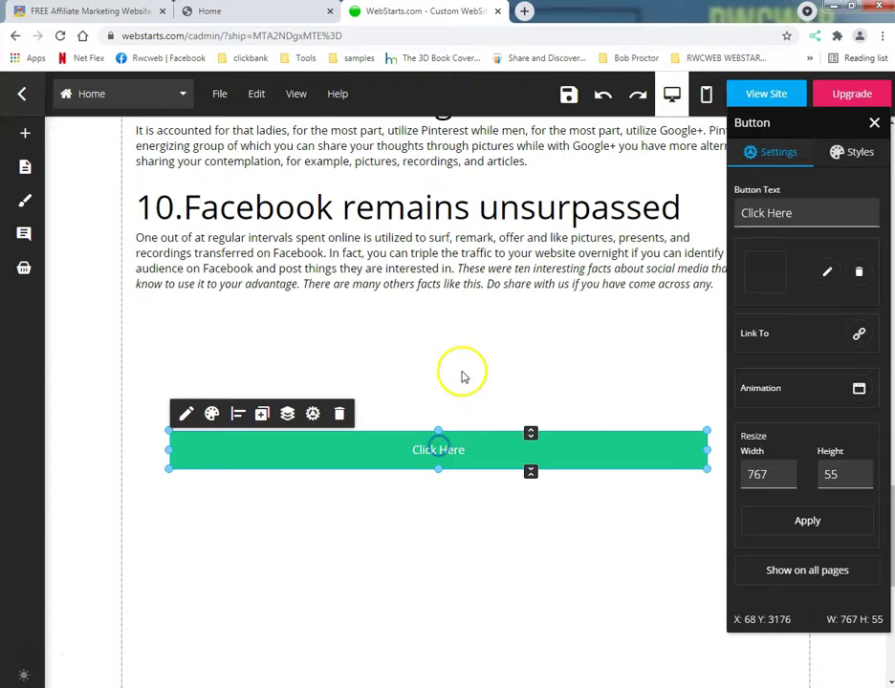
Step: Save the page and reload the published site to pick up the changes
click(568, 95)
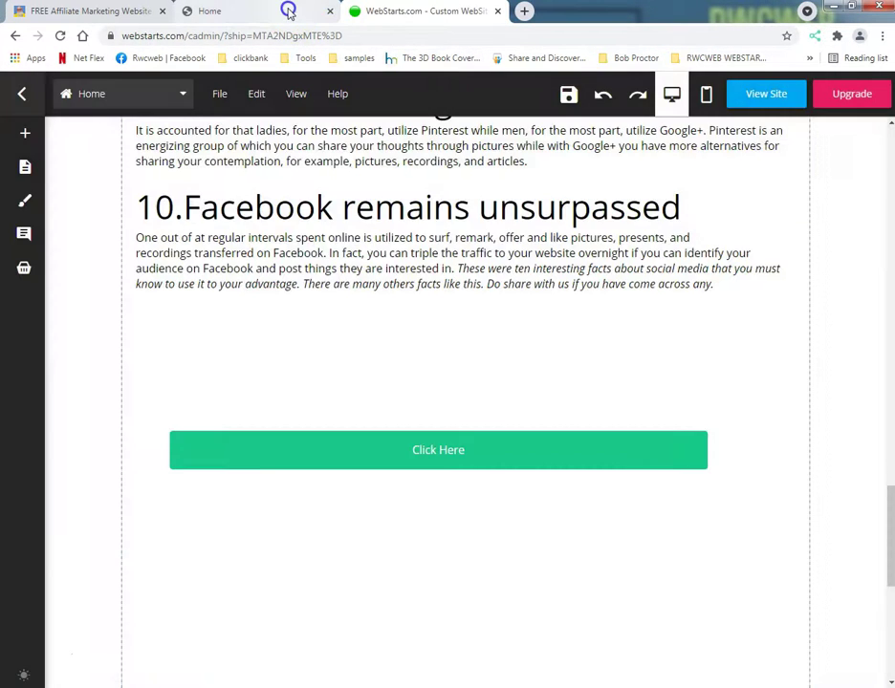
click(289, 11)
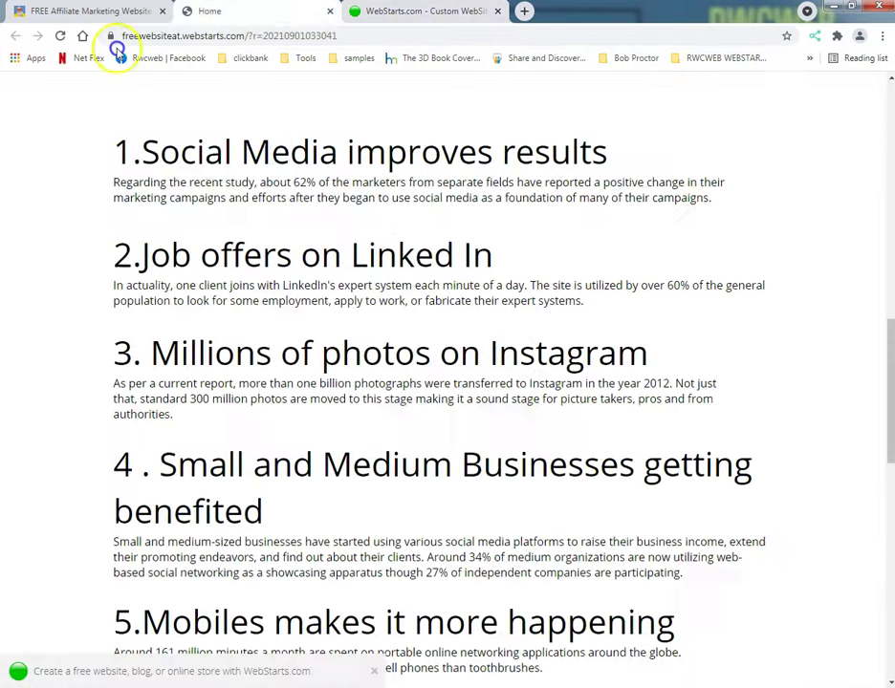
click(56, 35)
scroll(240, 280, down, 5)
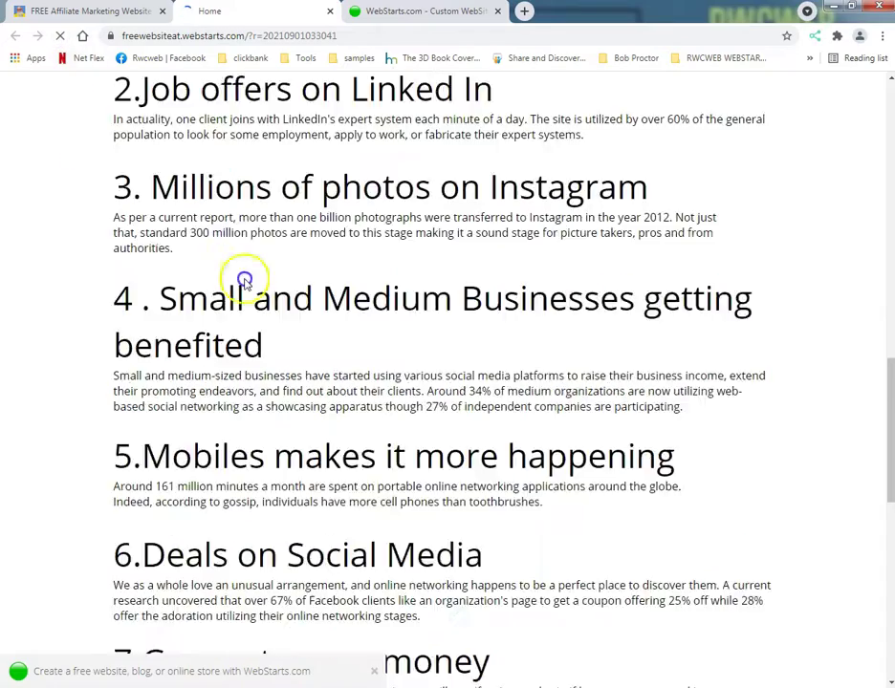
scroll(321, 304, down, 15)
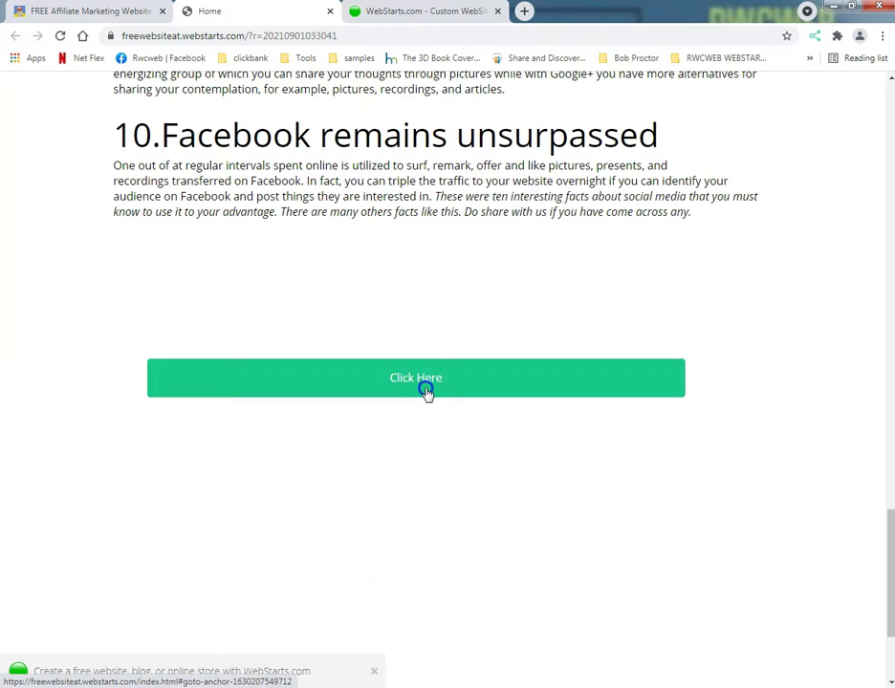
Step: Test that the green Click Here button jumps up to the download form
click(426, 380)
scroll(425, 393, down, 2)
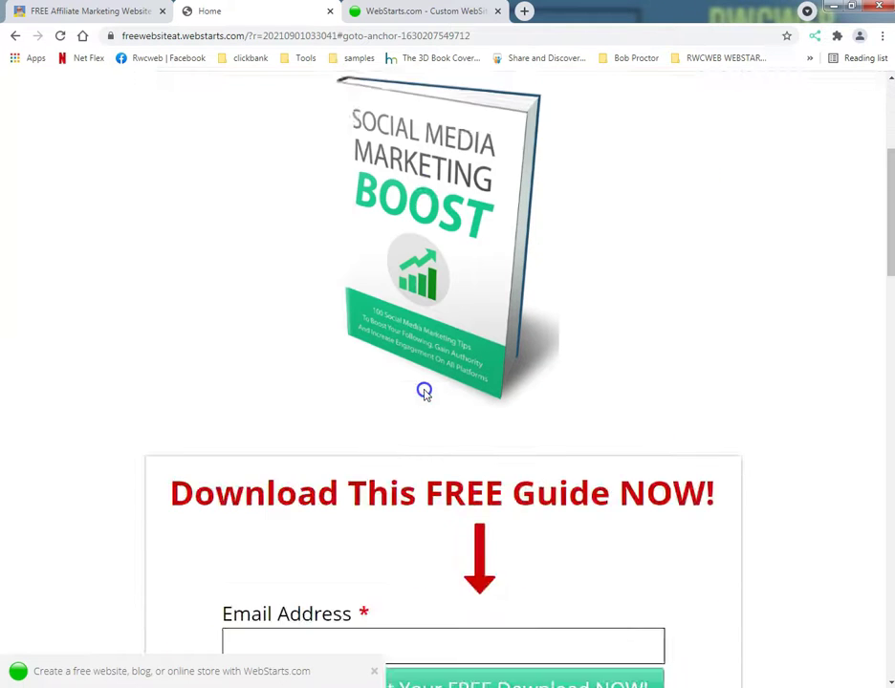
scroll(424, 392, down, 2)
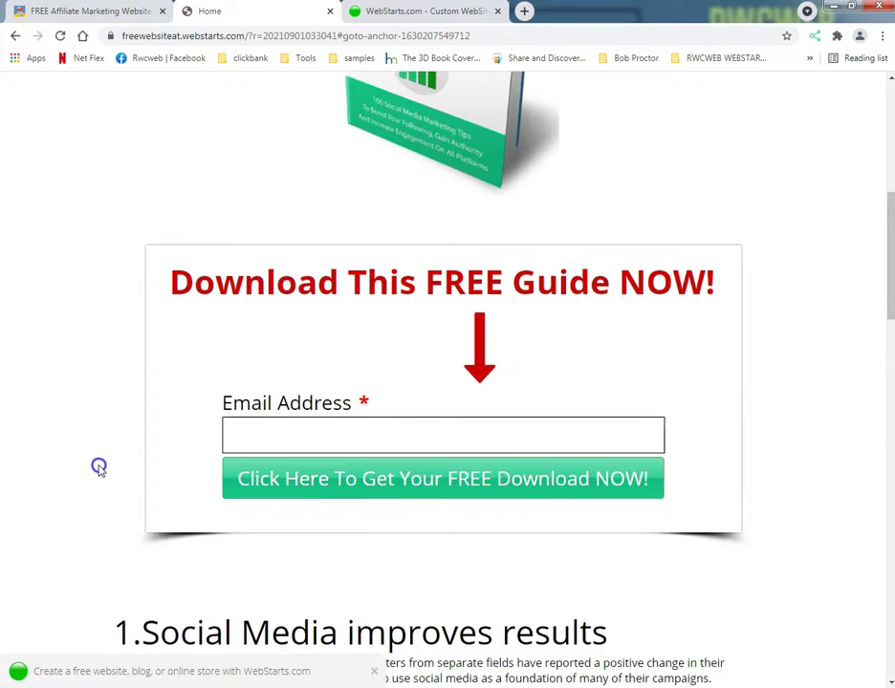
scroll(98, 467, up, 5)
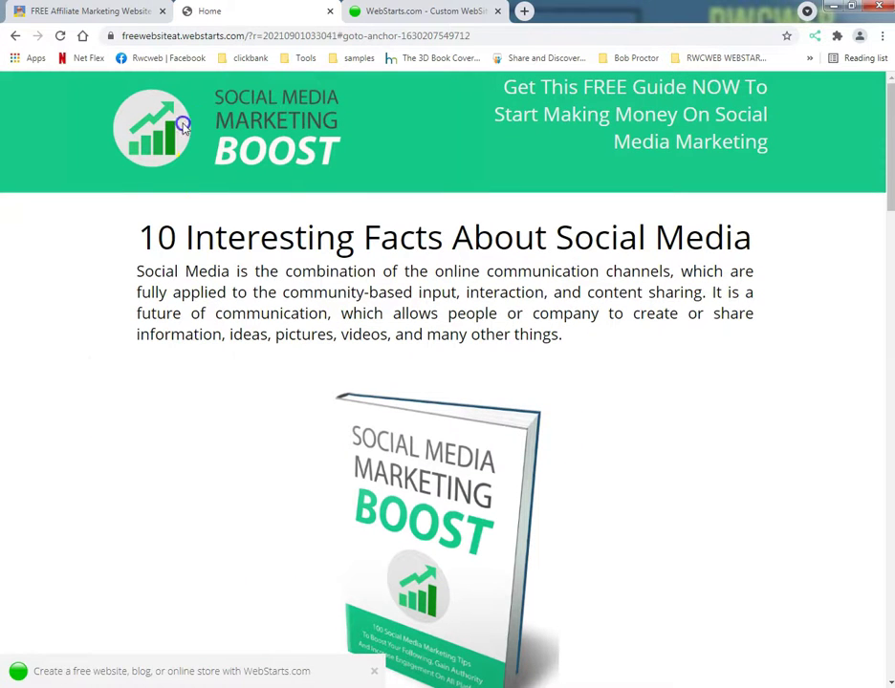
Step: Return to the editor and scroll up to the book cover and Download This FREE Guide NOW! box
click(386, 13)
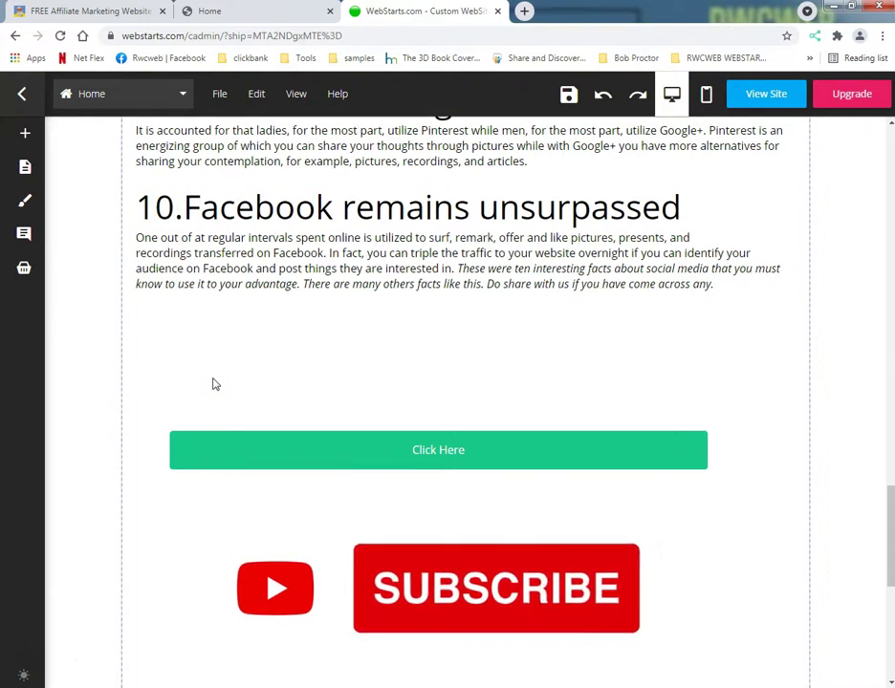
scroll(214, 383, up, 8)
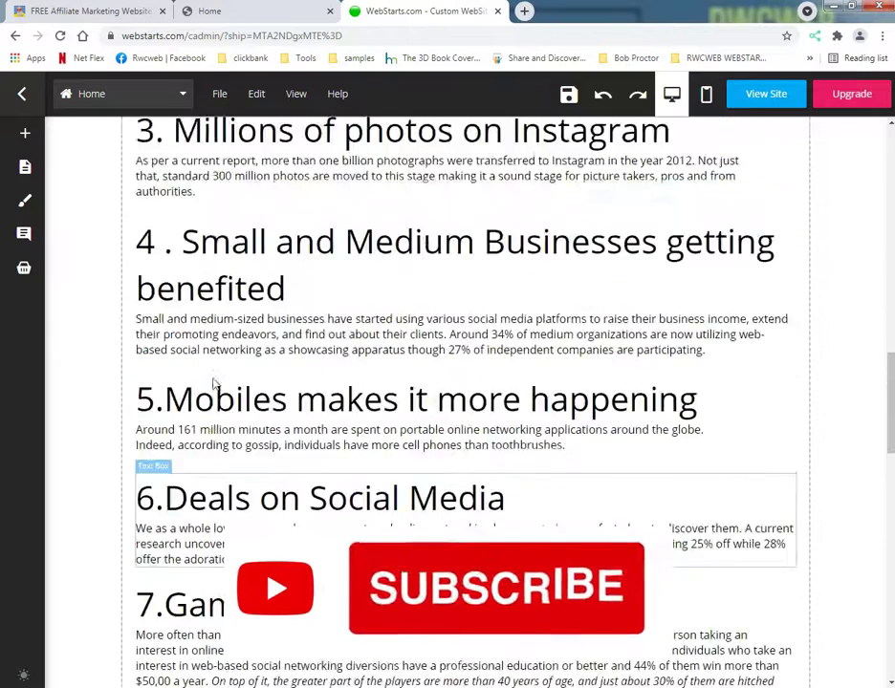
scroll(214, 384, up, 10)
mouse_move(43, 596)
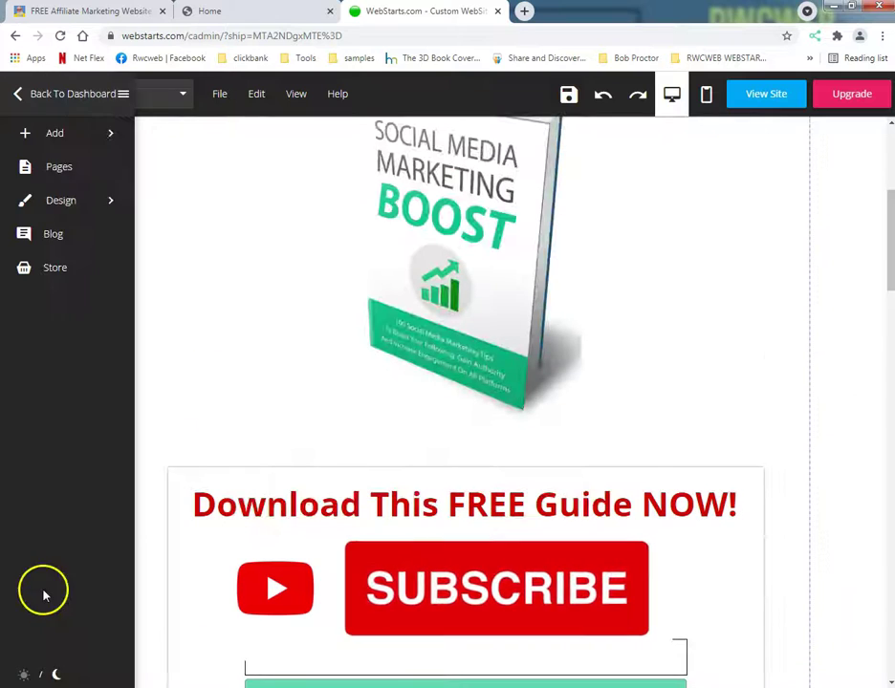